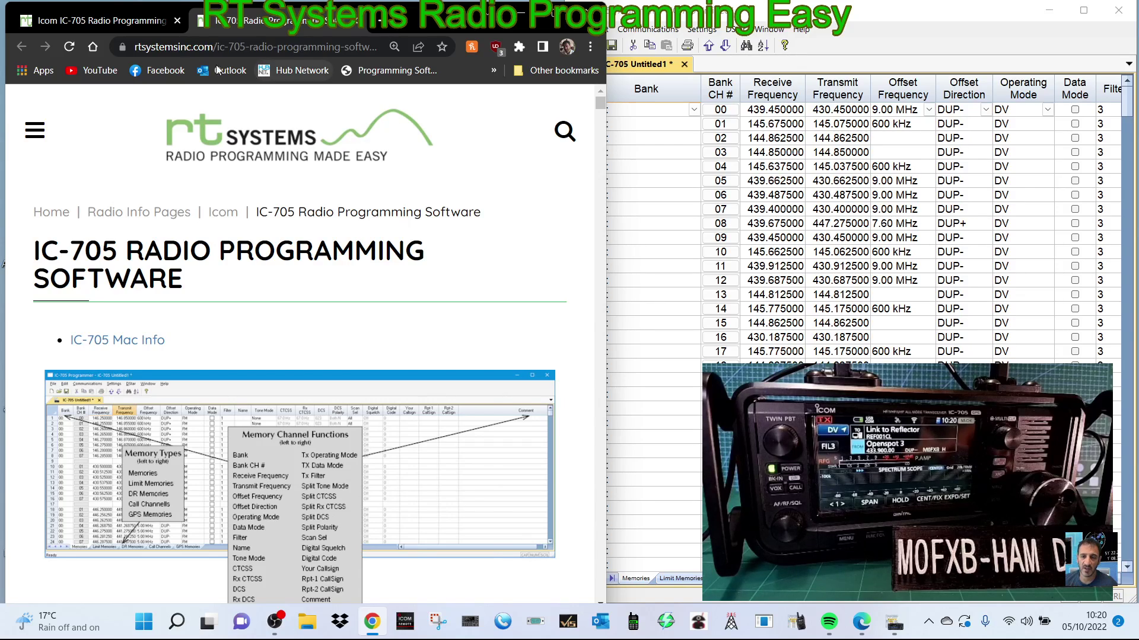
Look over the WCS-705 product page, then return to the IC-705 programming software page.
{"action": "left_click", "coordinate": [49, 25]}
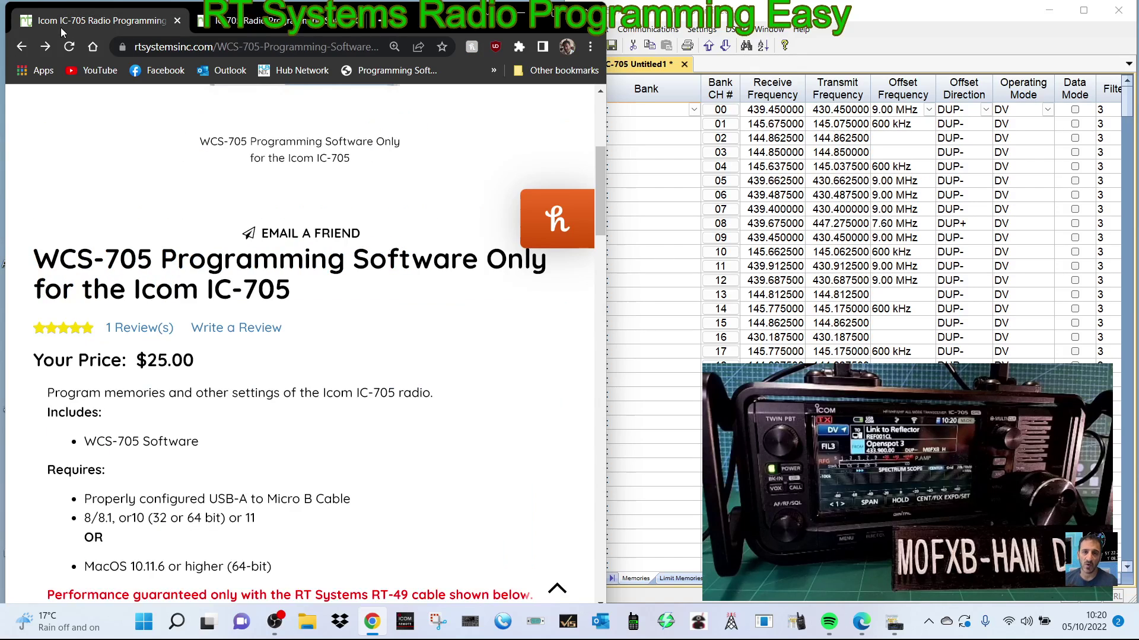
{"action": "scroll", "coordinate": [364, 300], "scroll_direction": "down", "scroll_amount": 2}
{"action": "scroll", "coordinate": [390, 297], "scroll_direction": "up", "scroll_amount": 2}
{"action": "scroll", "coordinate": [389, 297], "scroll_direction": "up", "scroll_amount": 2}
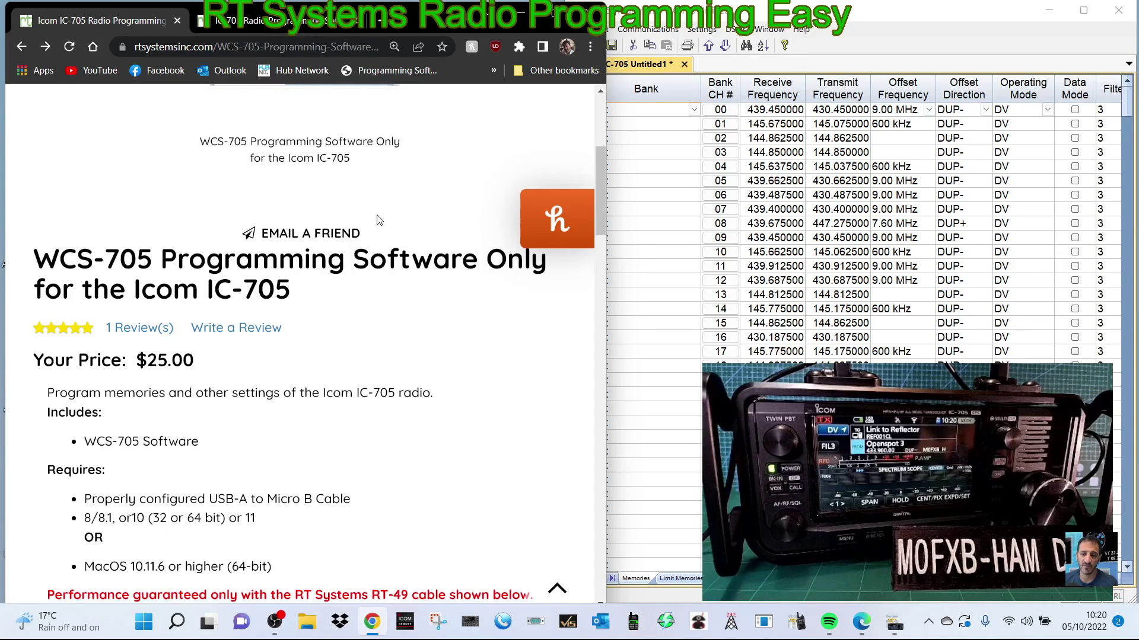
{"action": "left_click", "coordinate": [251, 17]}
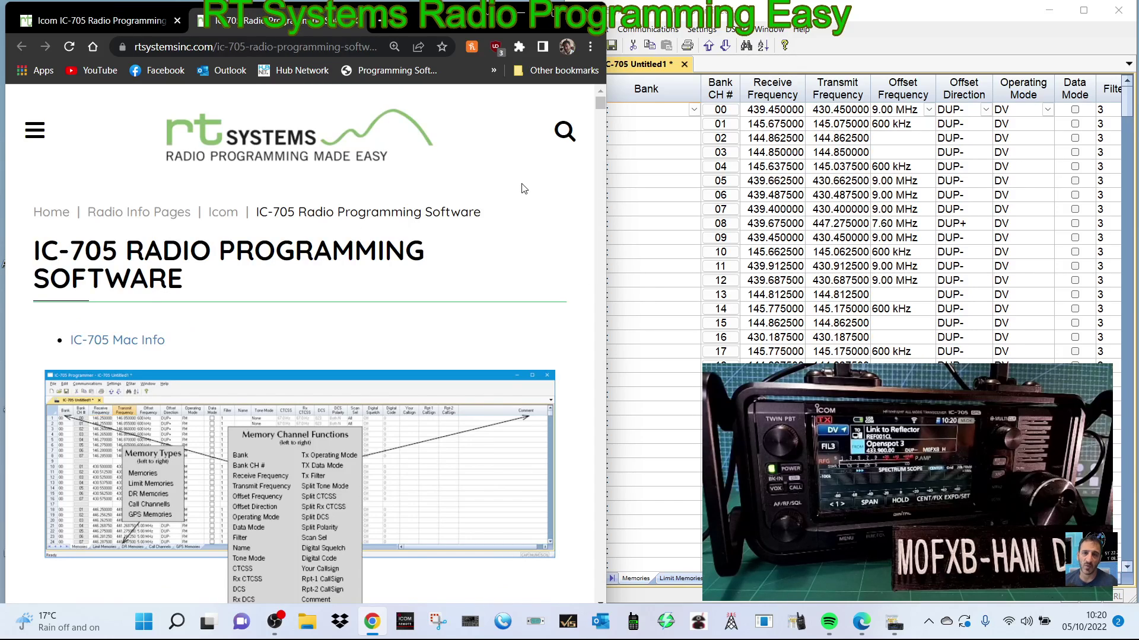
Maximize the IC-705 Programmer and download the radio's memories into a new sheet.
{"action": "left_click", "coordinate": [968, 440]}
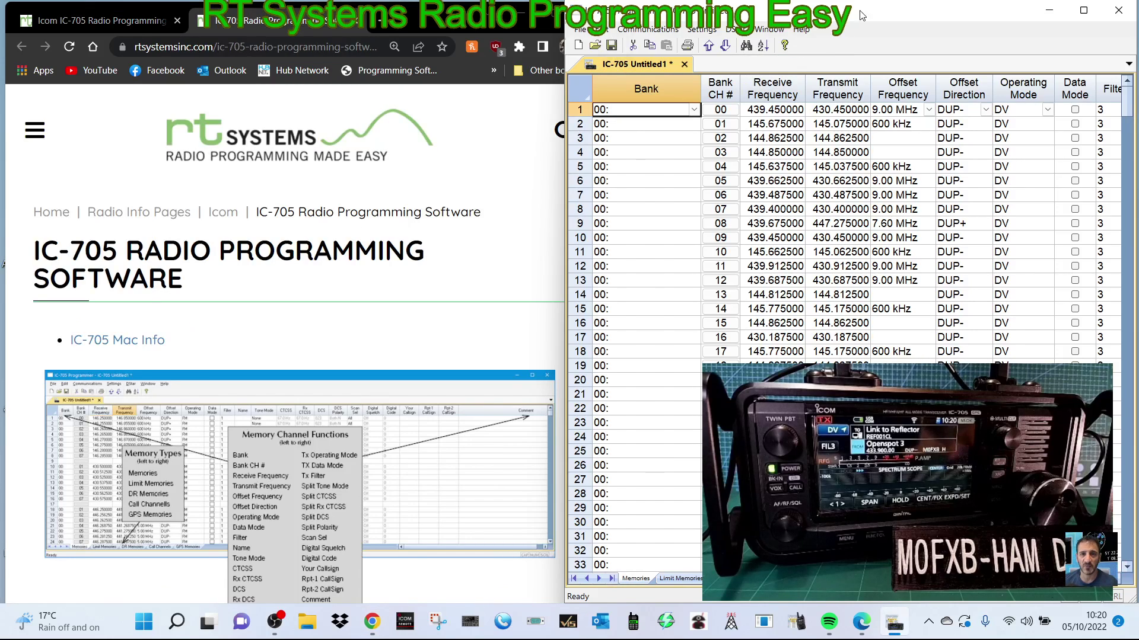
{"action": "left_click", "coordinate": [1084, 10]}
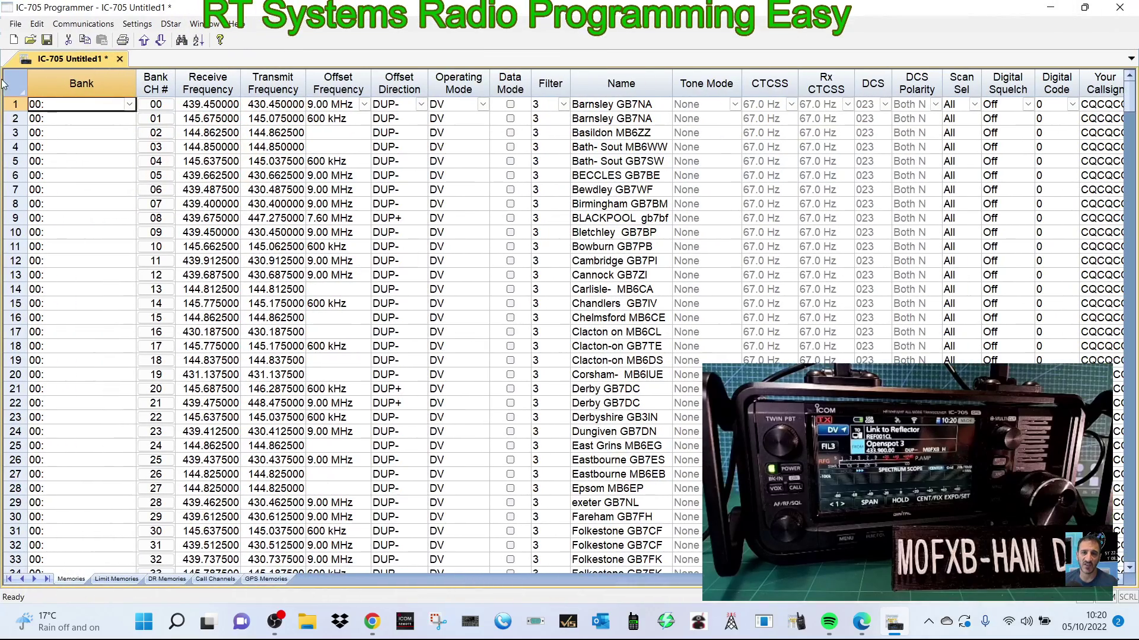
{"action": "left_click", "coordinate": [84, 25]}
{"action": "left_click", "coordinate": [87, 40]}
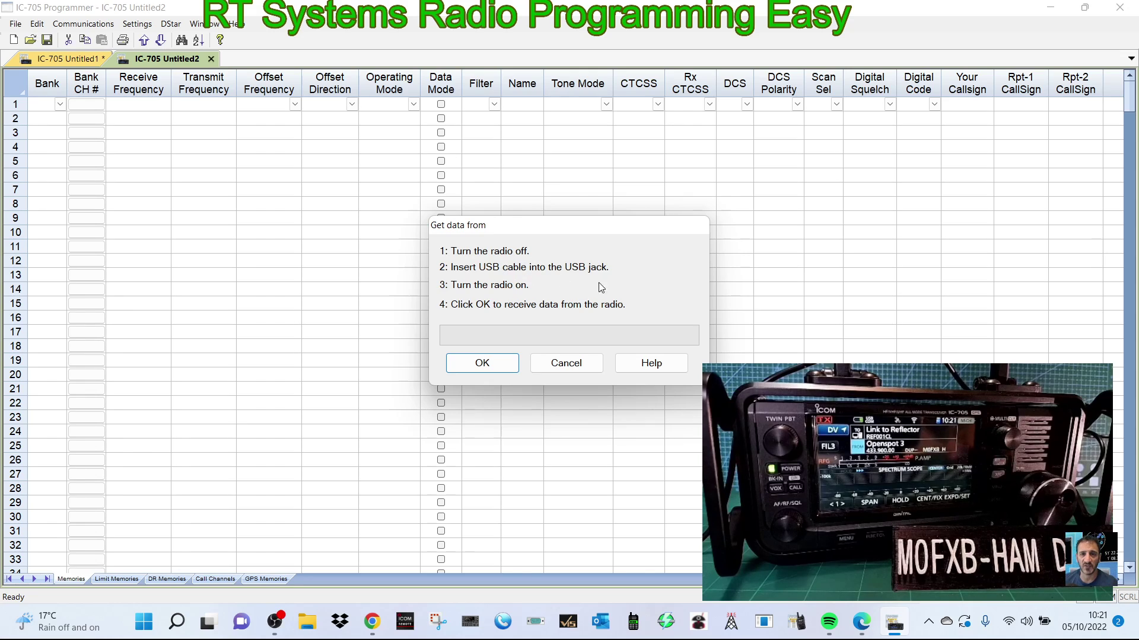
{"action": "left_click", "coordinate": [482, 363]}
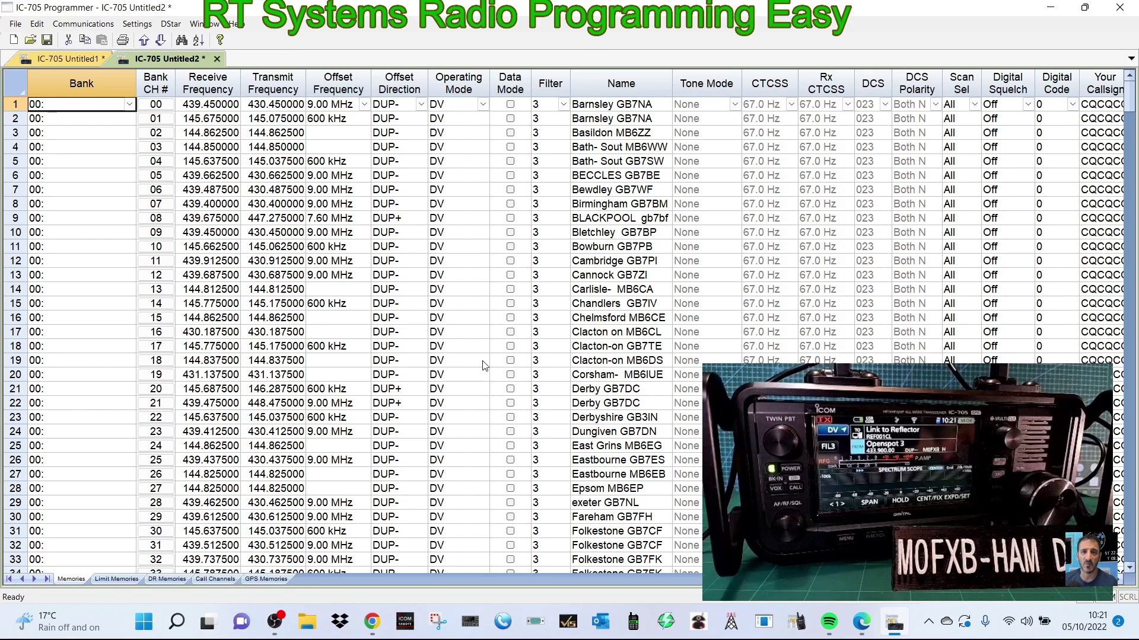
Put memory 1 in bank 01: My Memory.
{"action": "scroll", "coordinate": [462, 204], "scroll_direction": "down", "scroll_amount": 2}
{"action": "scroll", "coordinate": [464, 290], "scroll_direction": "up", "scroll_amount": 1}
{"action": "scroll", "coordinate": [465, 289], "scroll_direction": "up", "scroll_amount": 1}
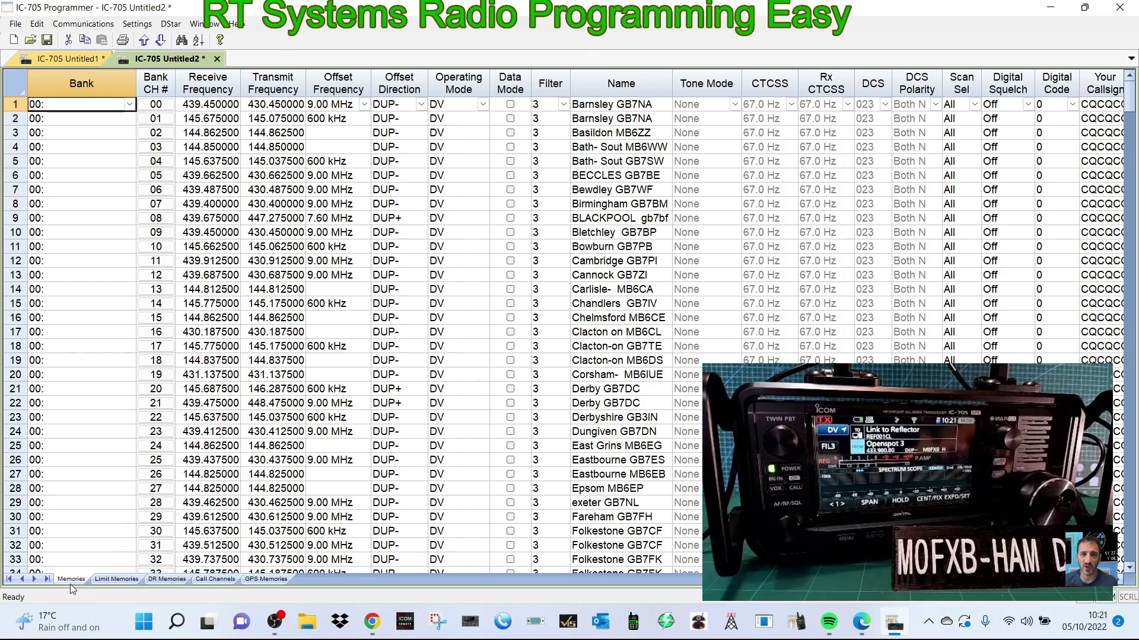
{"action": "scroll", "coordinate": [536, 172], "scroll_direction": "down", "scroll_amount": 2}
{"action": "scroll", "coordinate": [536, 172], "scroll_direction": "up", "scroll_amount": 2}
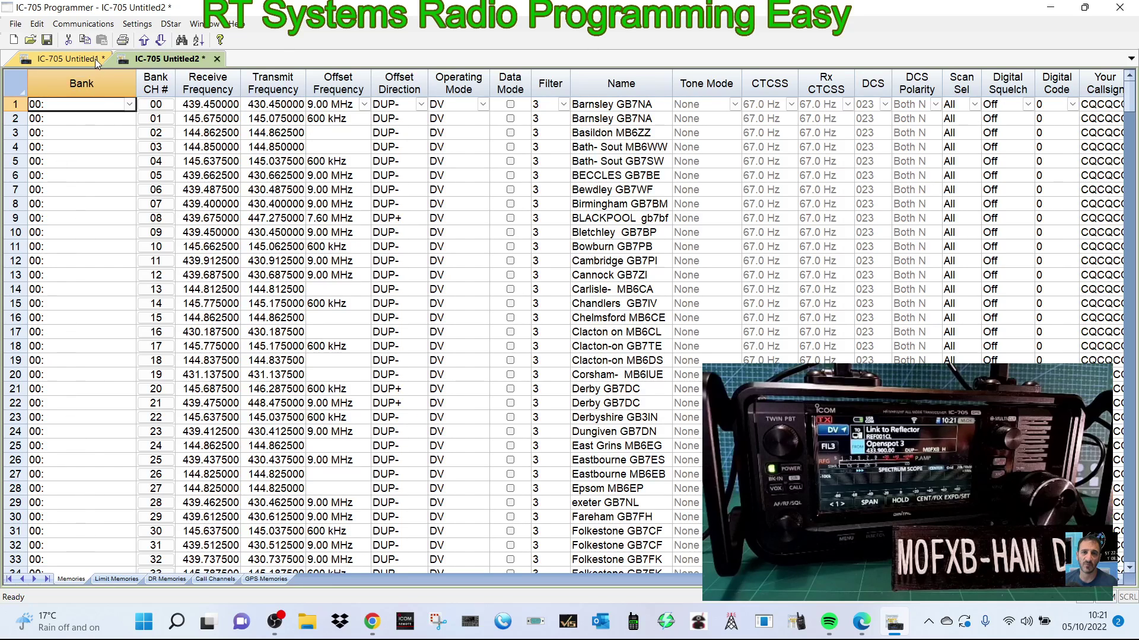
{"action": "left_click", "coordinate": [129, 105]}
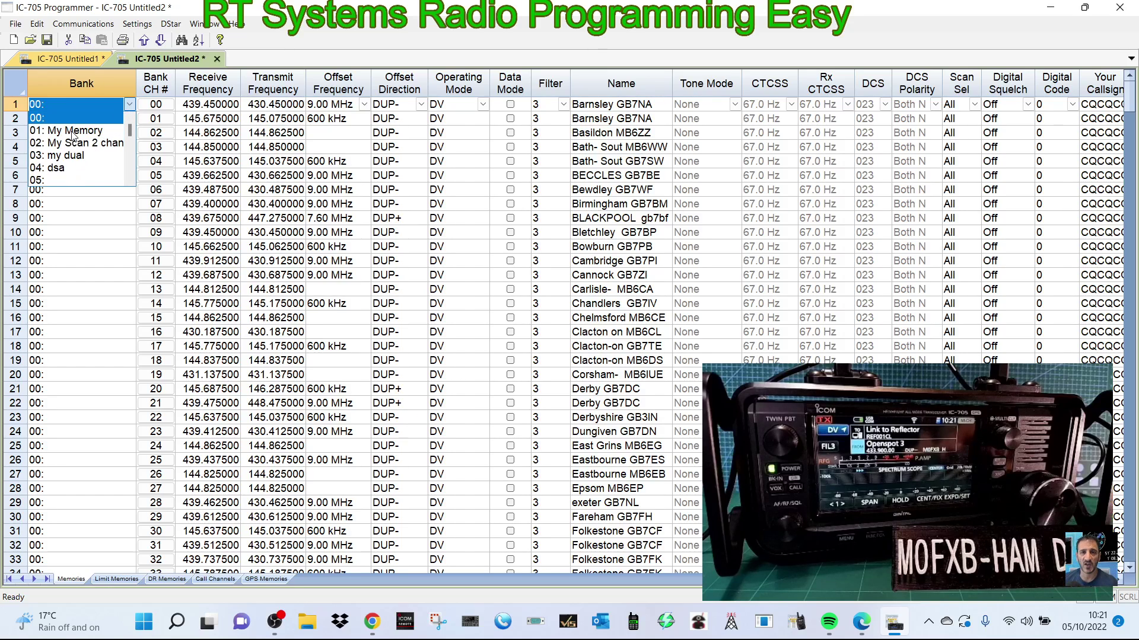
{"action": "left_click", "coordinate": [71, 132]}
Assign memory 2 to bank 01: My Memory and memory 3 to bank 03: my dual.
{"action": "left_click", "coordinate": [118, 117]}
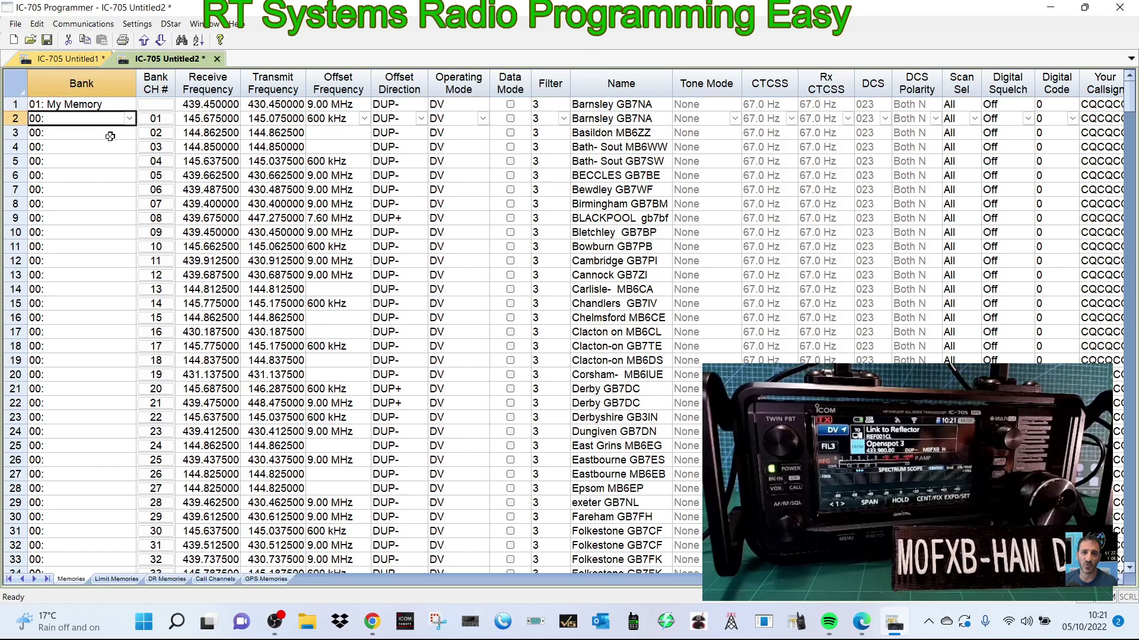
{"action": "left_click", "coordinate": [108, 135]}
{"action": "left_click", "coordinate": [105, 152]}
{"action": "left_click", "coordinate": [100, 160]}
{"action": "left_click", "coordinate": [98, 190]}
{"action": "left_click", "coordinate": [121, 167]}
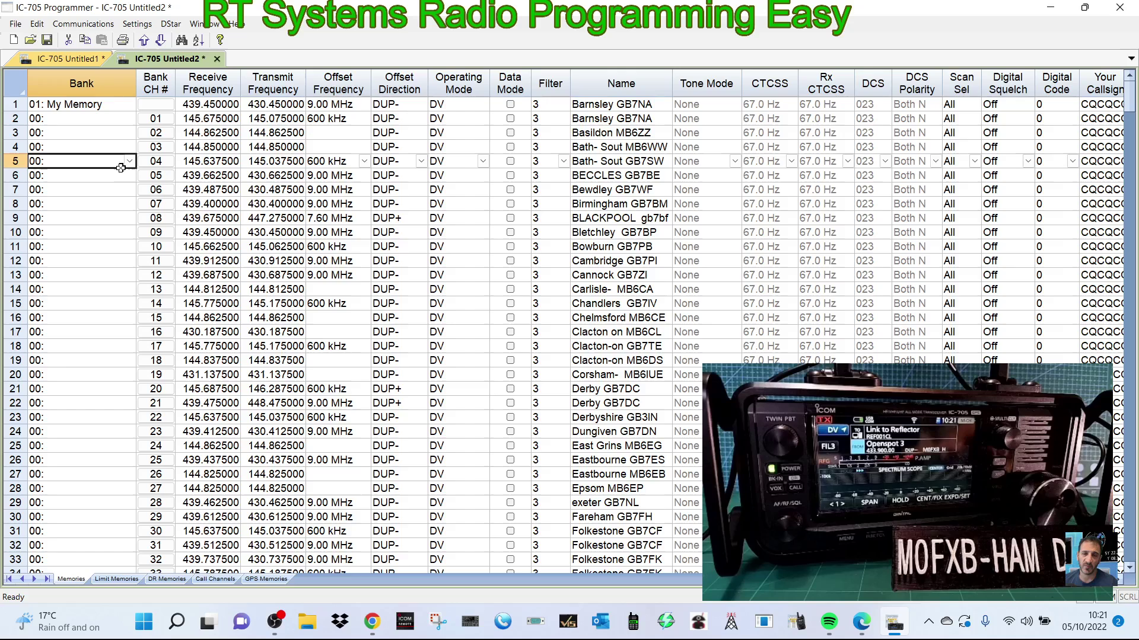
{"action": "left_click", "coordinate": [118, 122]}
{"action": "left_click", "coordinate": [129, 119]}
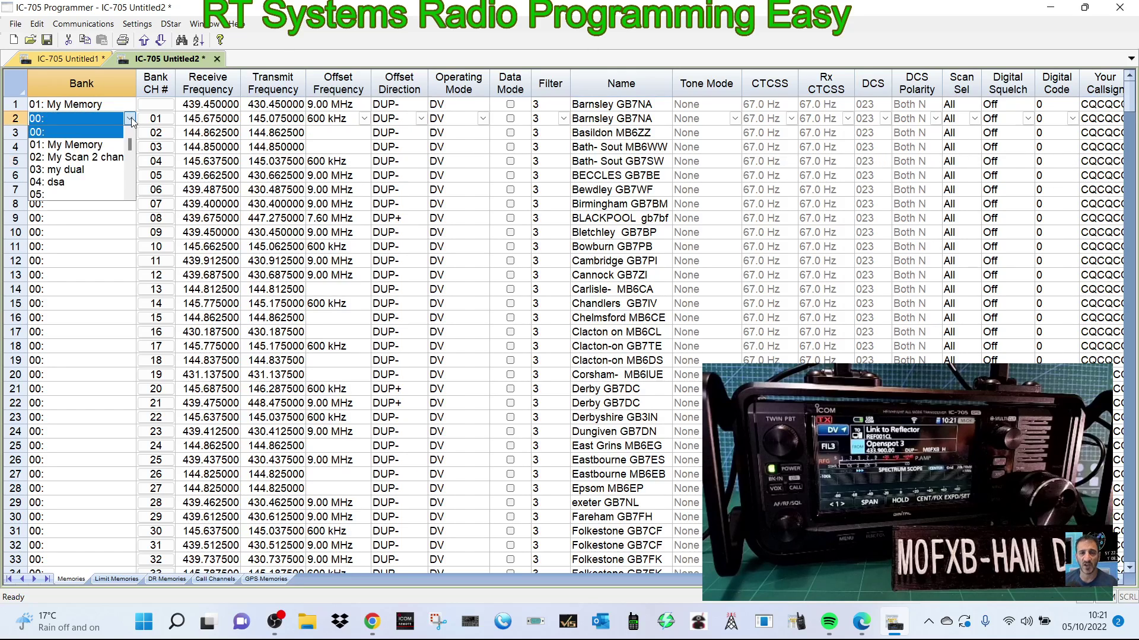
{"action": "left_click", "coordinate": [118, 144]}
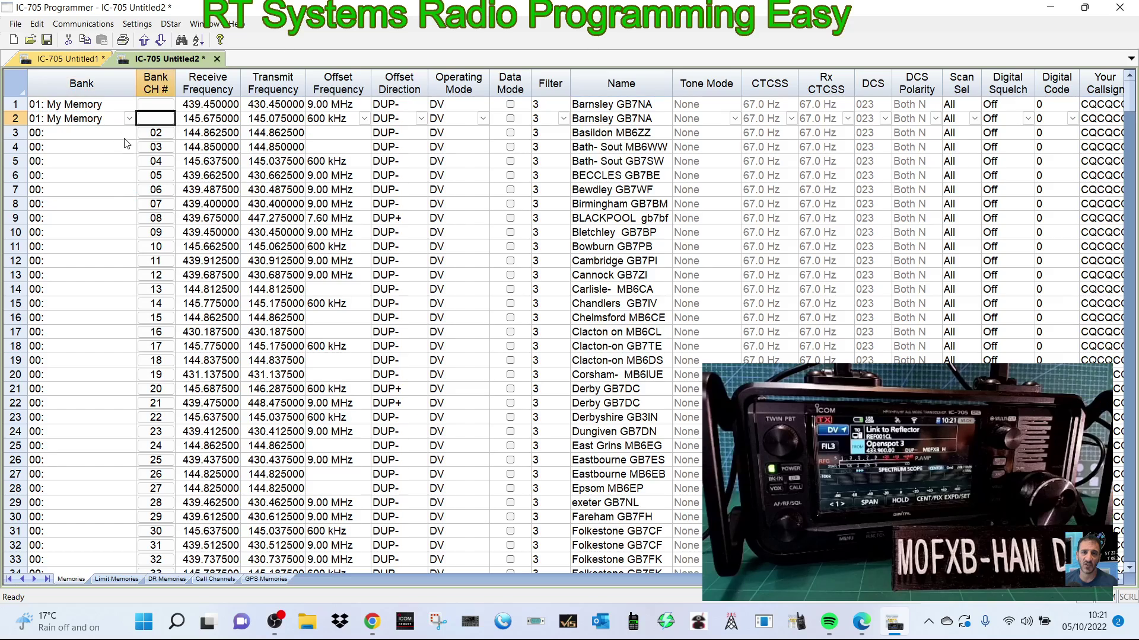
{"action": "left_click", "coordinate": [129, 133]}
{"action": "left_click", "coordinate": [74, 183]}
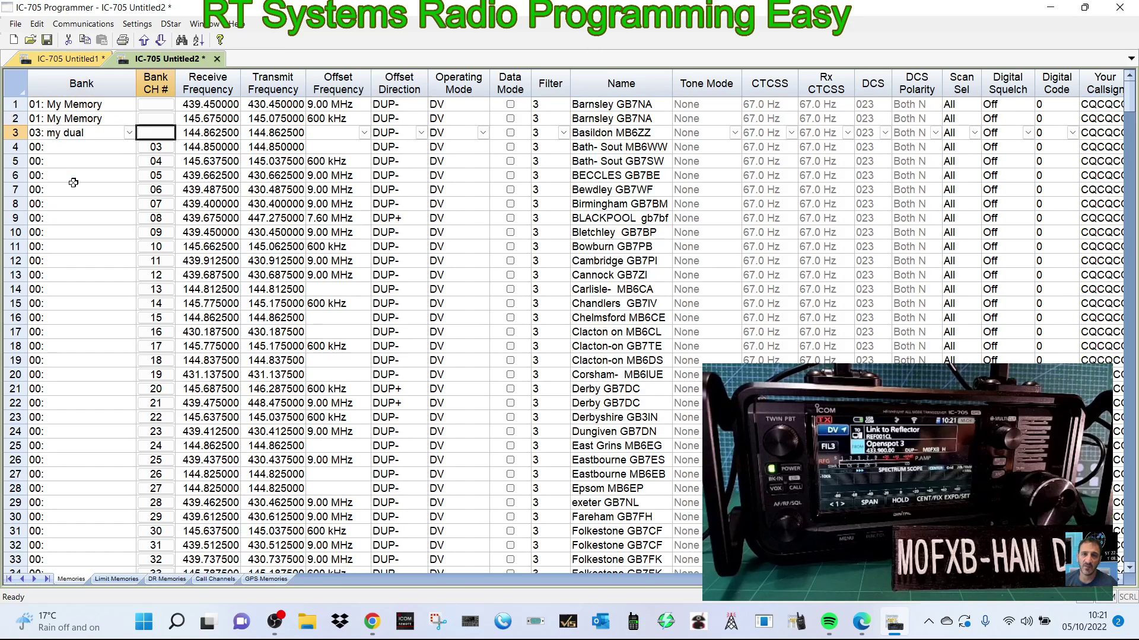
{"action": "left_click", "coordinate": [74, 152]}
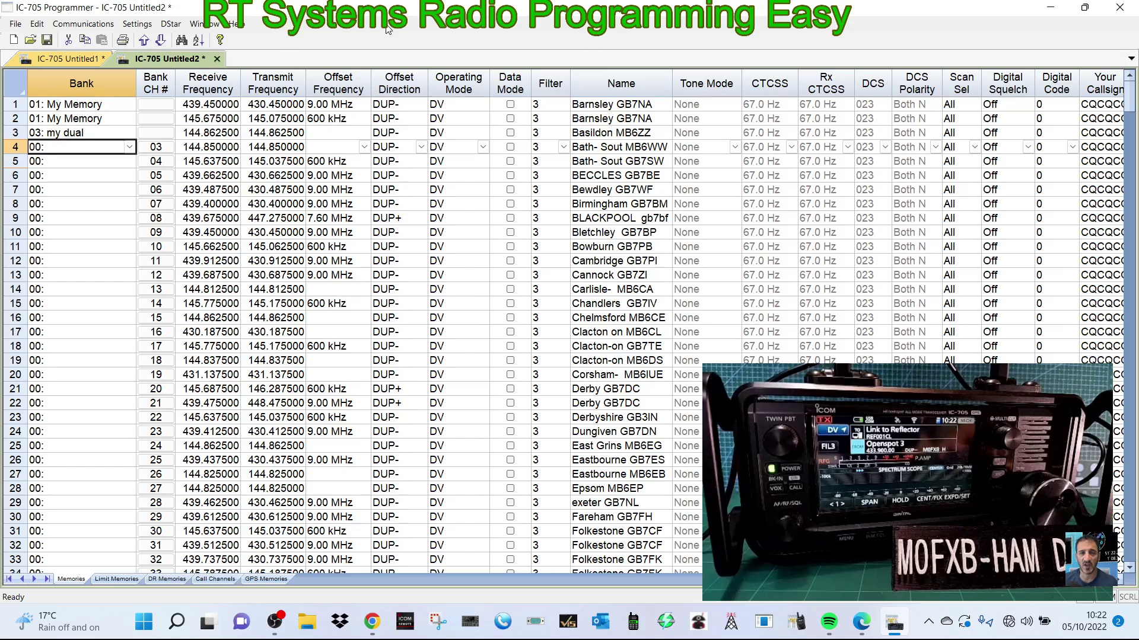
Name Memory Channel bank 5 'home chanel' in Bank Names and Linking.
{"action": "left_click", "coordinate": [144, 26]}
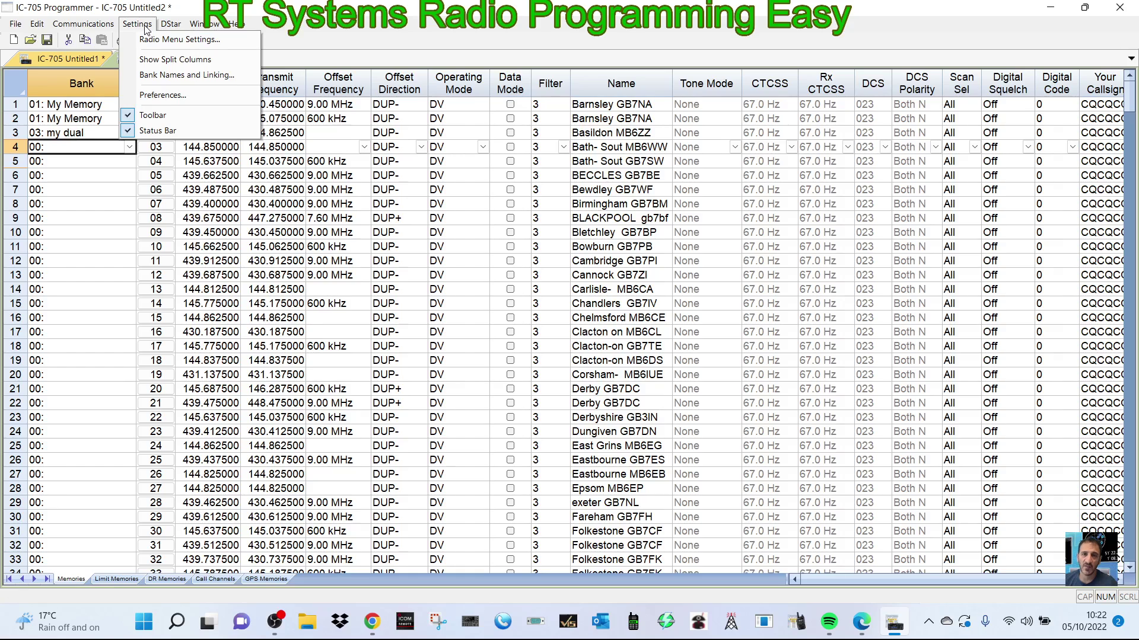
{"action": "left_click", "coordinate": [184, 75]}
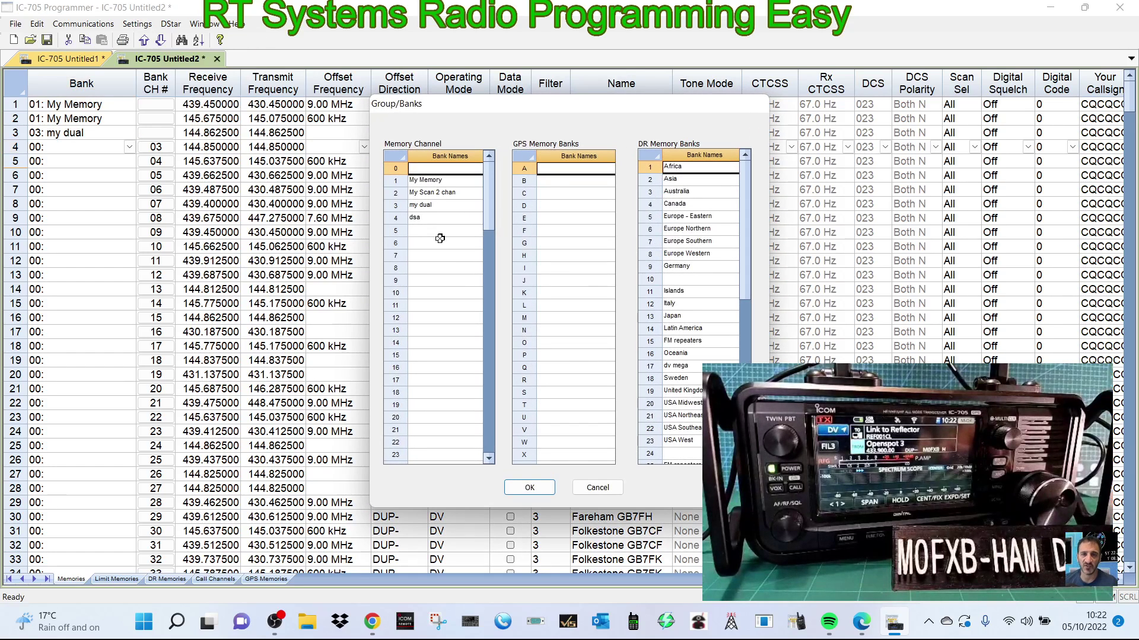
{"action": "left_click", "coordinate": [420, 231]}
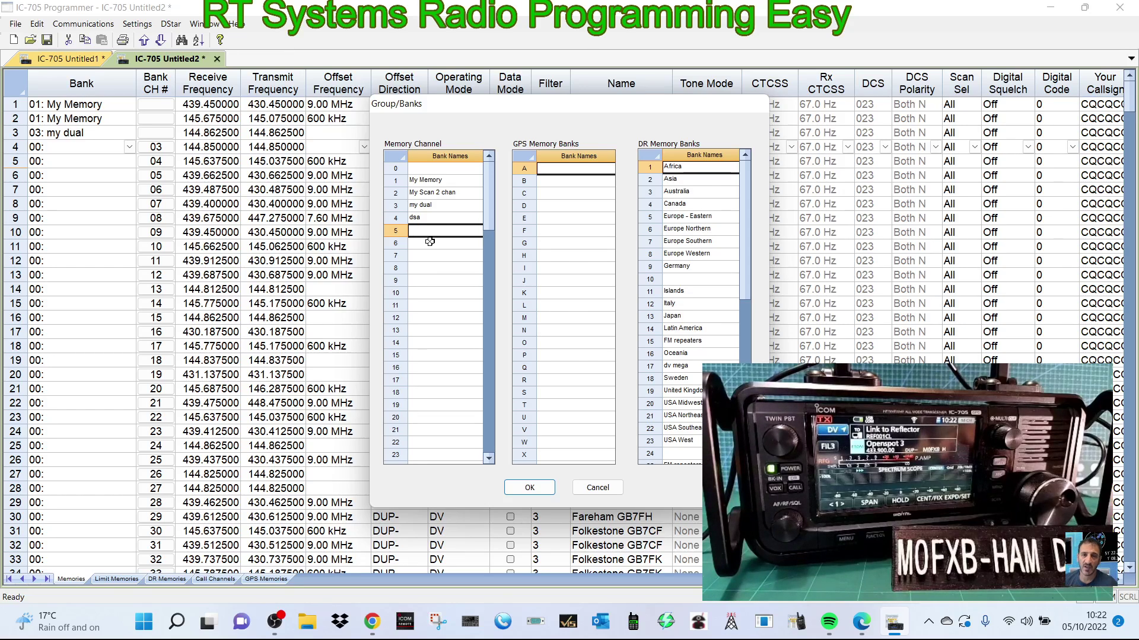
{"action": "type", "text": "home chanel"}
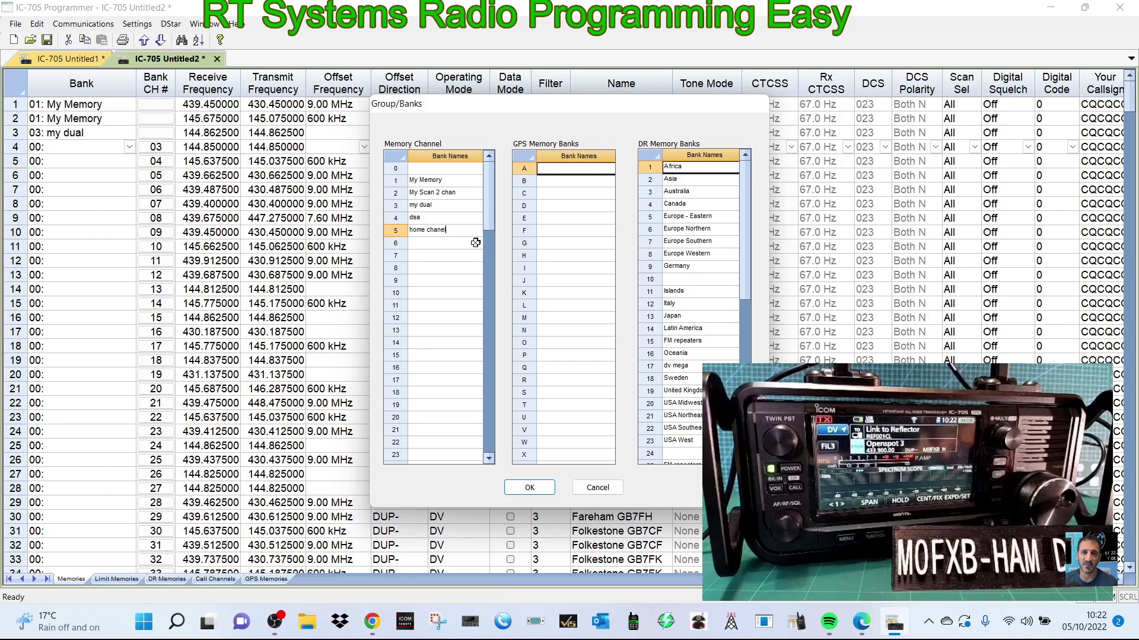
{"action": "left_click", "coordinate": [457, 268]}
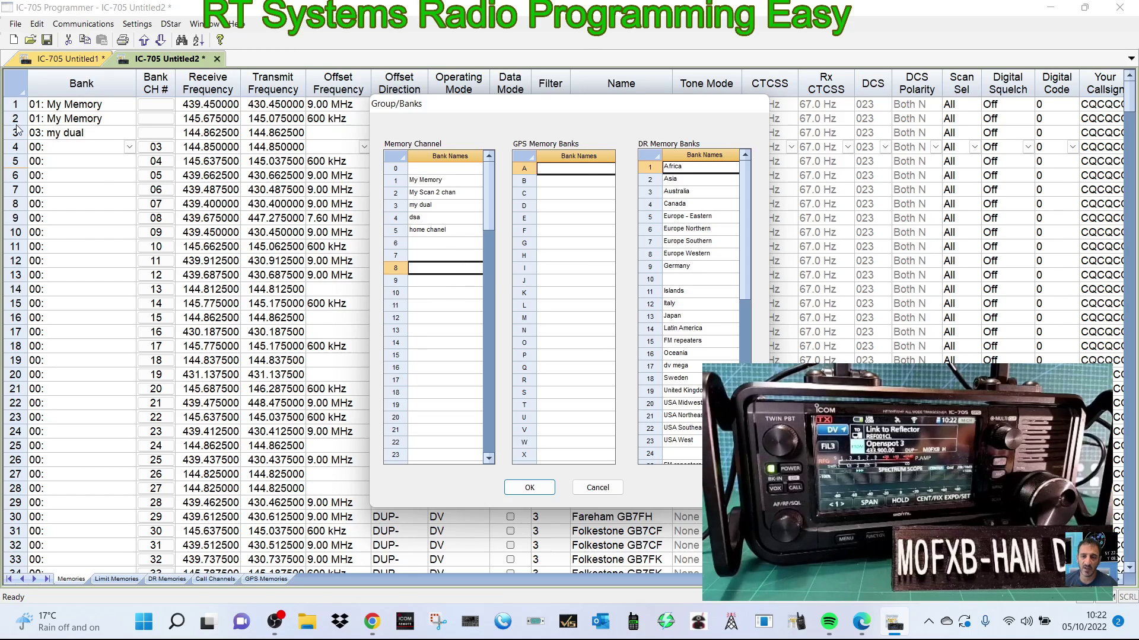
{"action": "key", "text": "Return"}
{"action": "left_click", "coordinate": [134, 154]}
{"action": "left_click", "coordinate": [130, 148]}
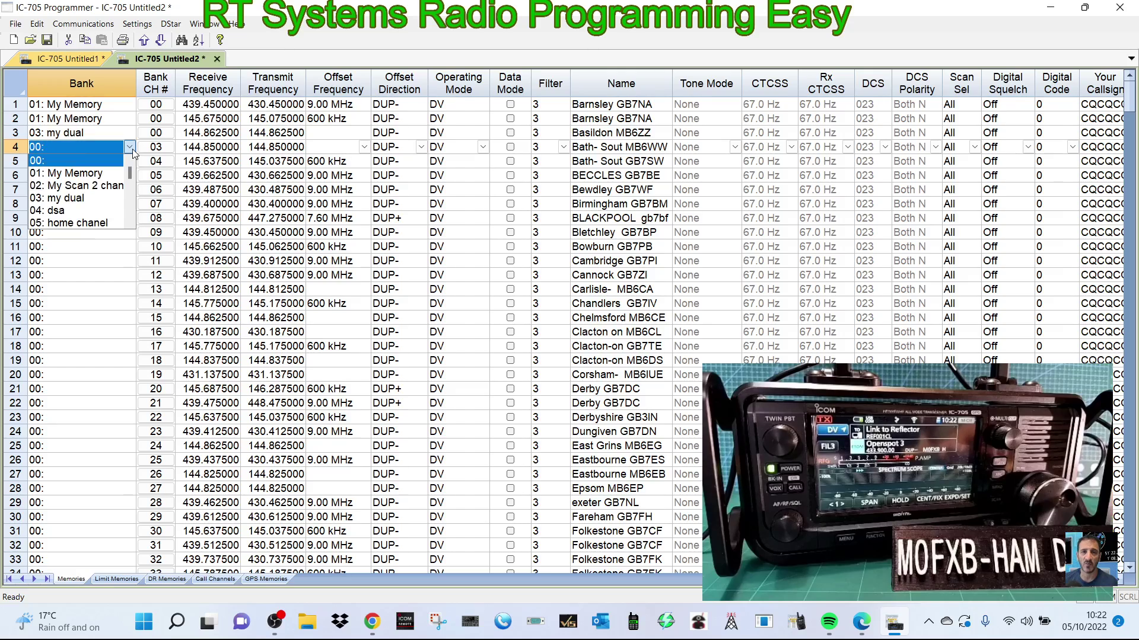
Assign memory 4 to bank 05: home chanel and scroll down to the last used rows.
{"action": "left_click", "coordinate": [95, 224]}
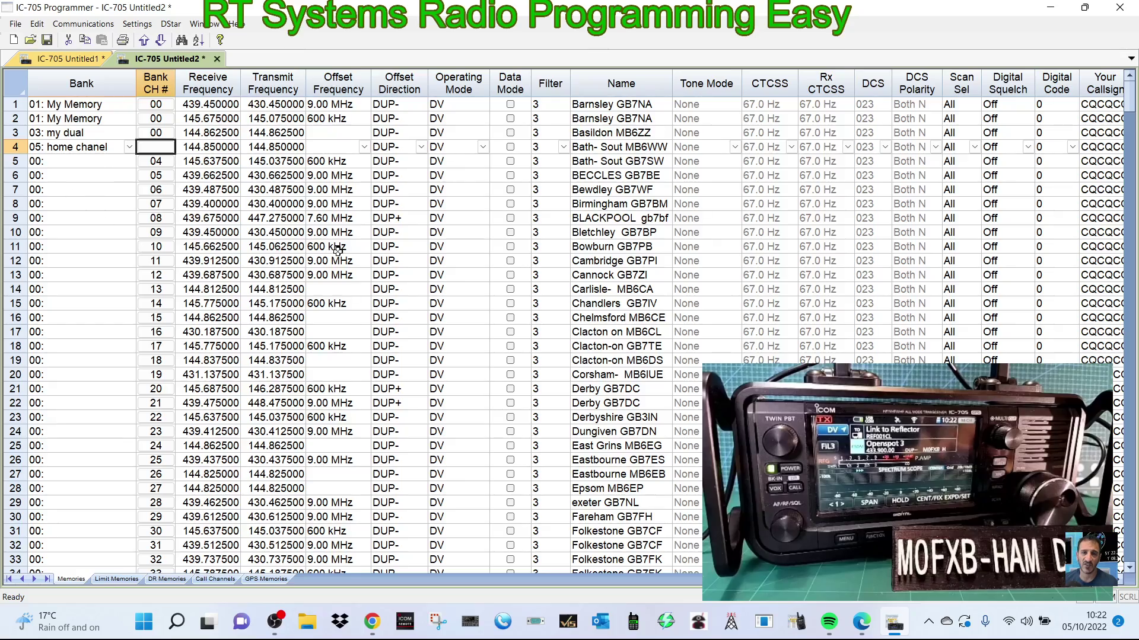
{"action": "scroll", "coordinate": [356, 261], "scroll_direction": "down", "scroll_amount": 11}
{"action": "scroll", "coordinate": [411, 303], "scroll_direction": "down", "scroll_amount": 11}
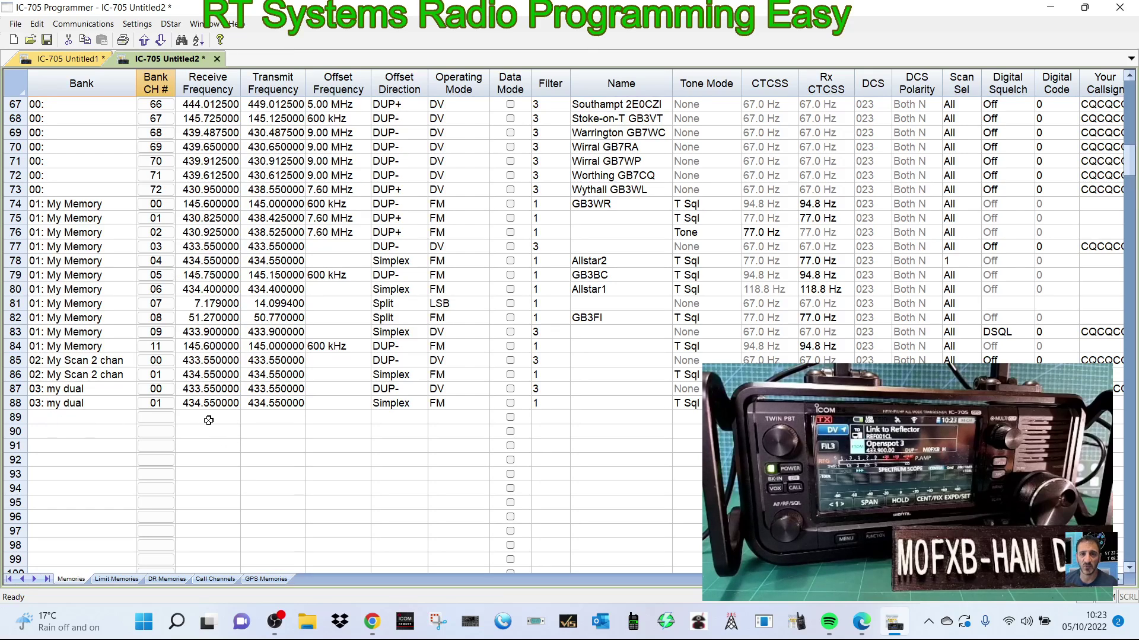
Create memory 89 at 145.600000 named gb3wr with tone mode set to Tone.
{"action": "left_click", "coordinate": [211, 419]}
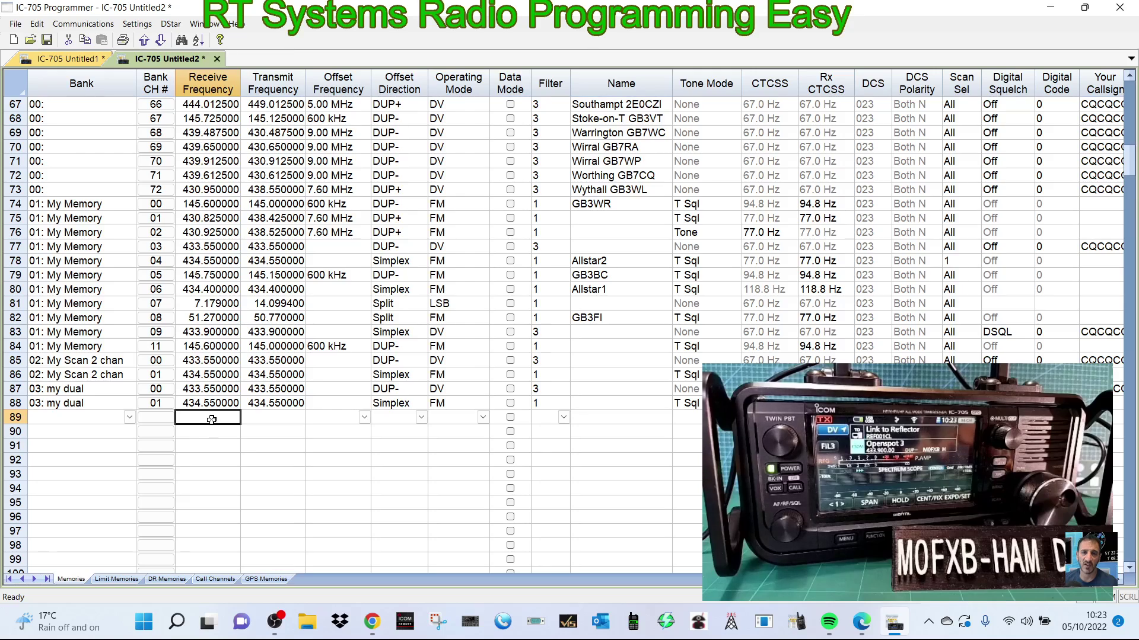
{"action": "type", "text": "1"}
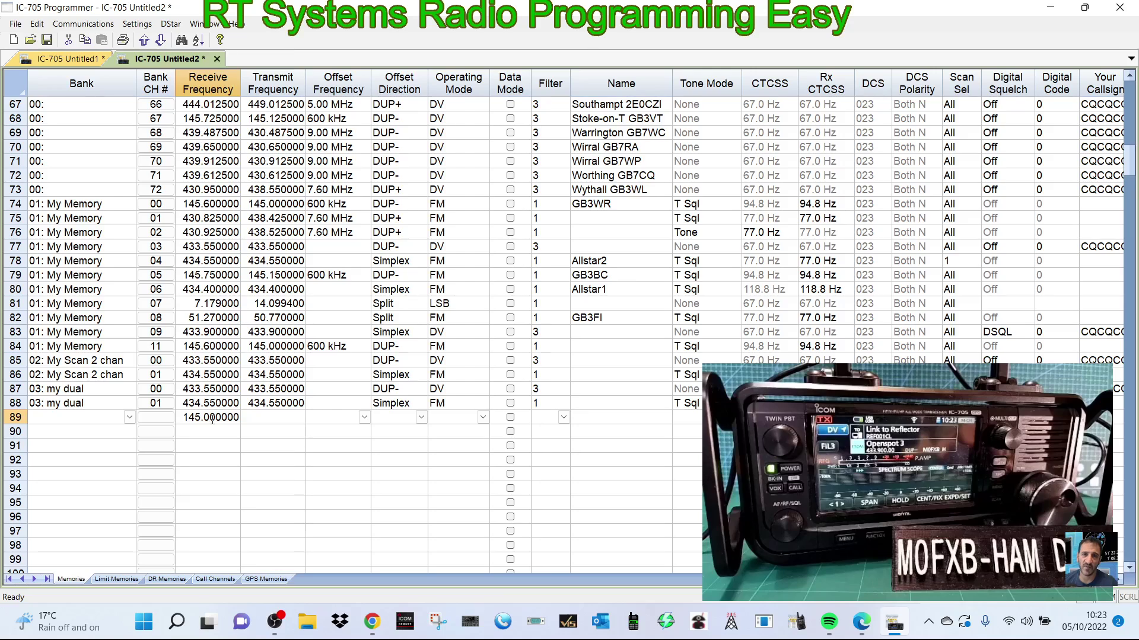
{"action": "type", "text": "45.6"}
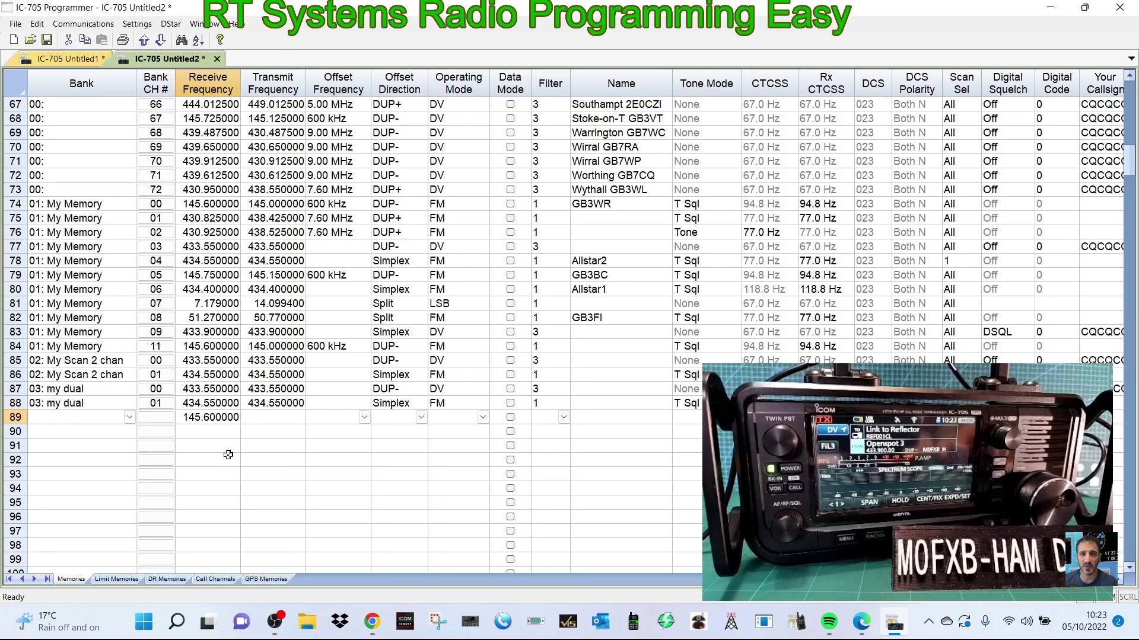
{"action": "left_click", "coordinate": [228, 458]}
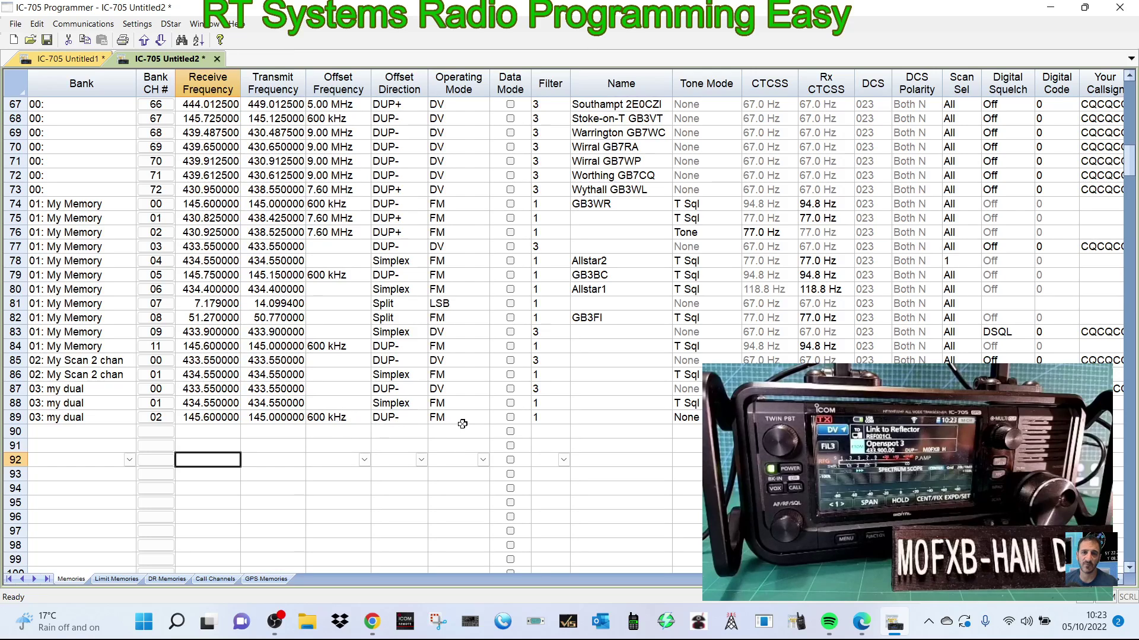
{"action": "left_click", "coordinate": [583, 418]}
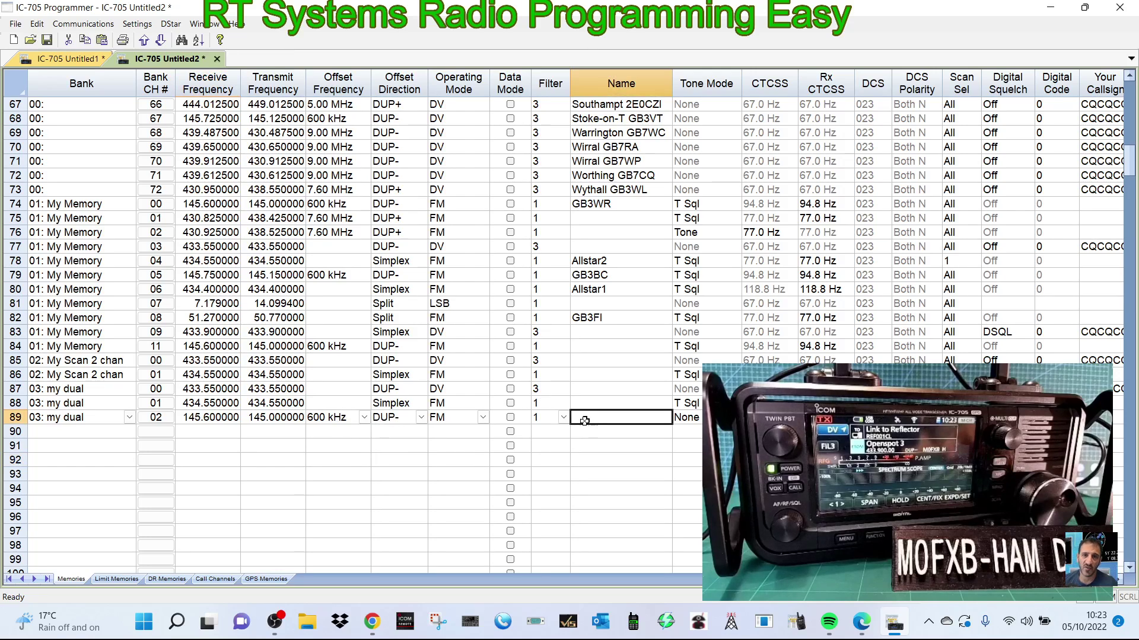
{"action": "type", "text": "gb3wr"}
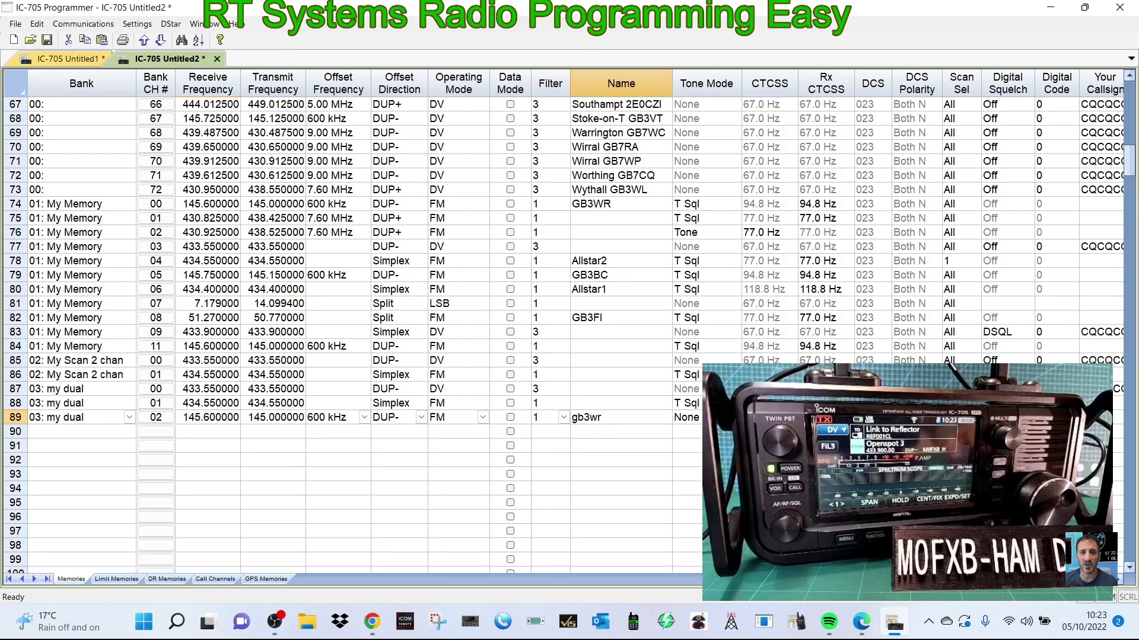
{"action": "key", "text": "Tab"}
{"action": "left_click", "coordinate": [688, 455]}
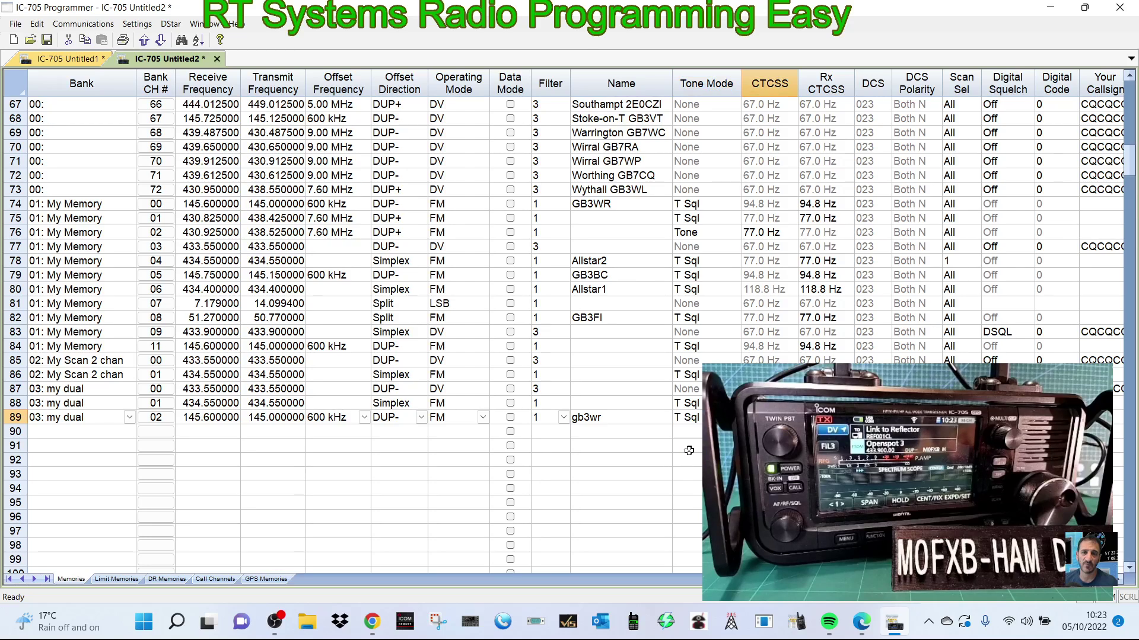
{"action": "key", "text": "shift+Tab"}
{"action": "left_click", "coordinate": [698, 445]}
{"action": "key", "text": "Tab"}
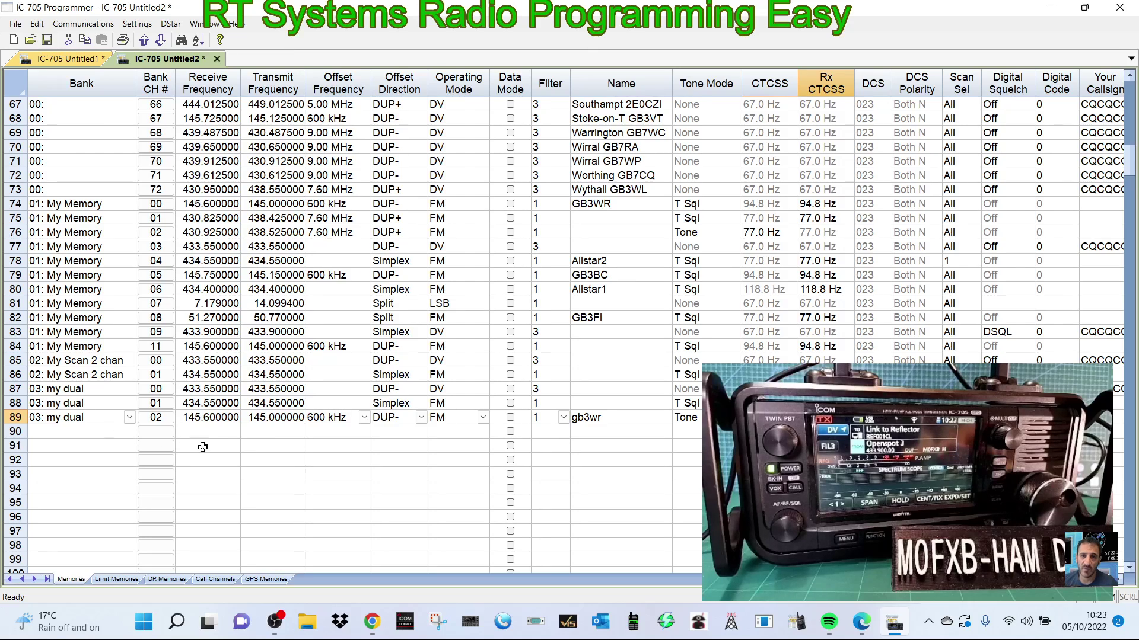
Set row 89's offset frequency to 600 kHz.
{"action": "left_click", "coordinate": [368, 419]}
{"action": "left_click", "coordinate": [369, 419]}
{"action": "left_click", "coordinate": [368, 418]}
{"action": "left_click", "coordinate": [369, 419]}
{"action": "left_click", "coordinate": [364, 418]}
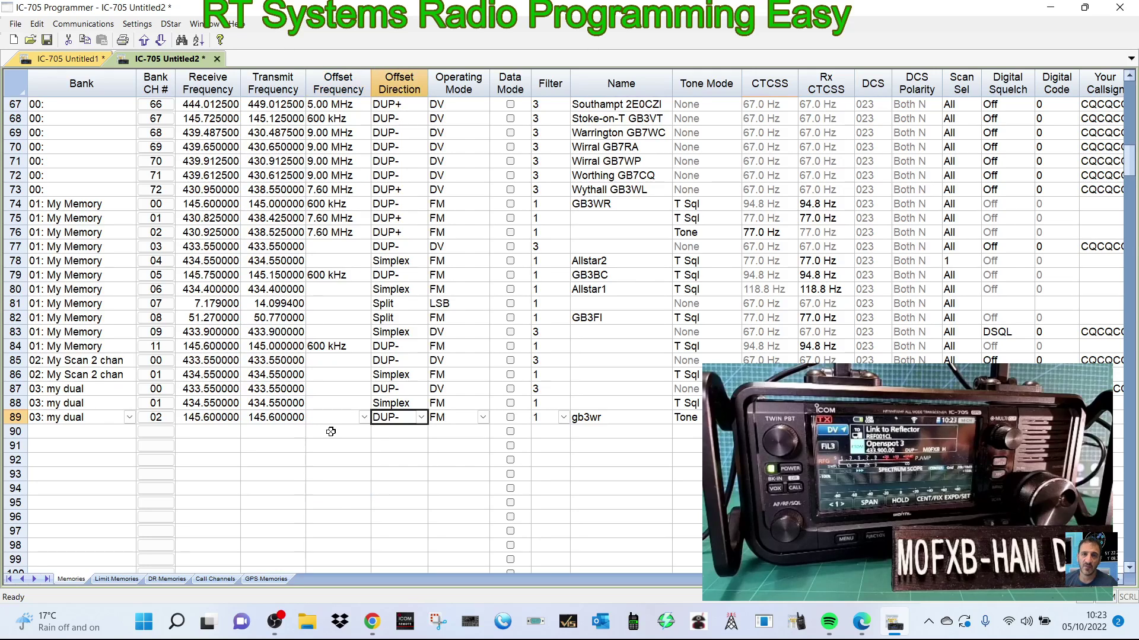
{"action": "left_click", "coordinate": [328, 430]}
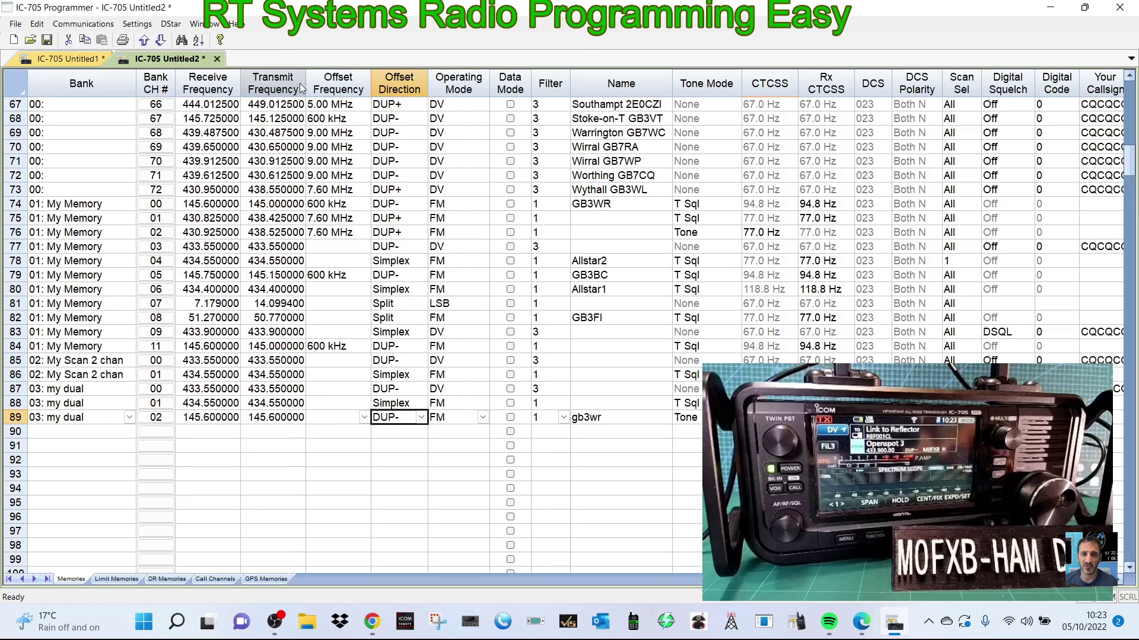
{"action": "left_click", "coordinate": [364, 418]}
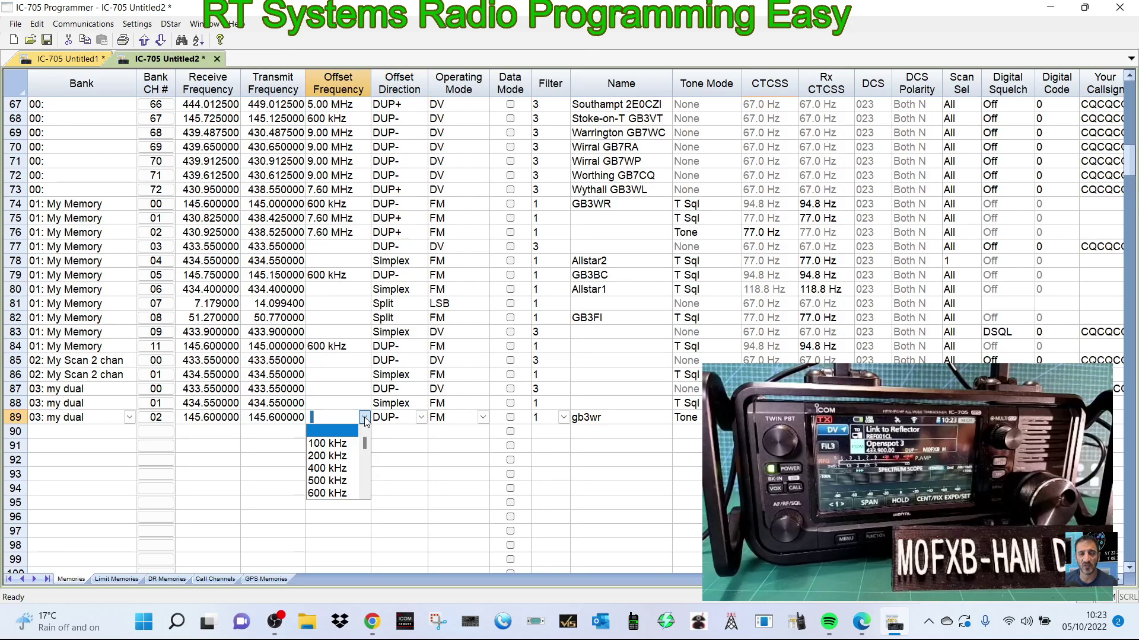
{"action": "left_click", "coordinate": [331, 493]}
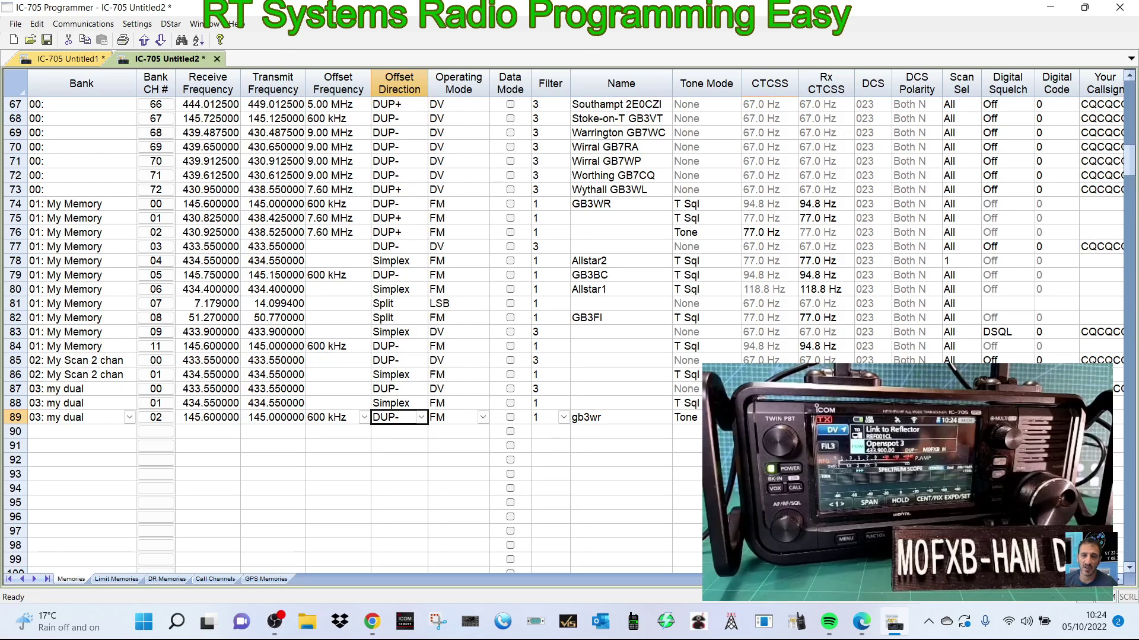
{"action": "scroll", "coordinate": [380, 320], "scroll_direction": "right", "scroll_amount": 8}
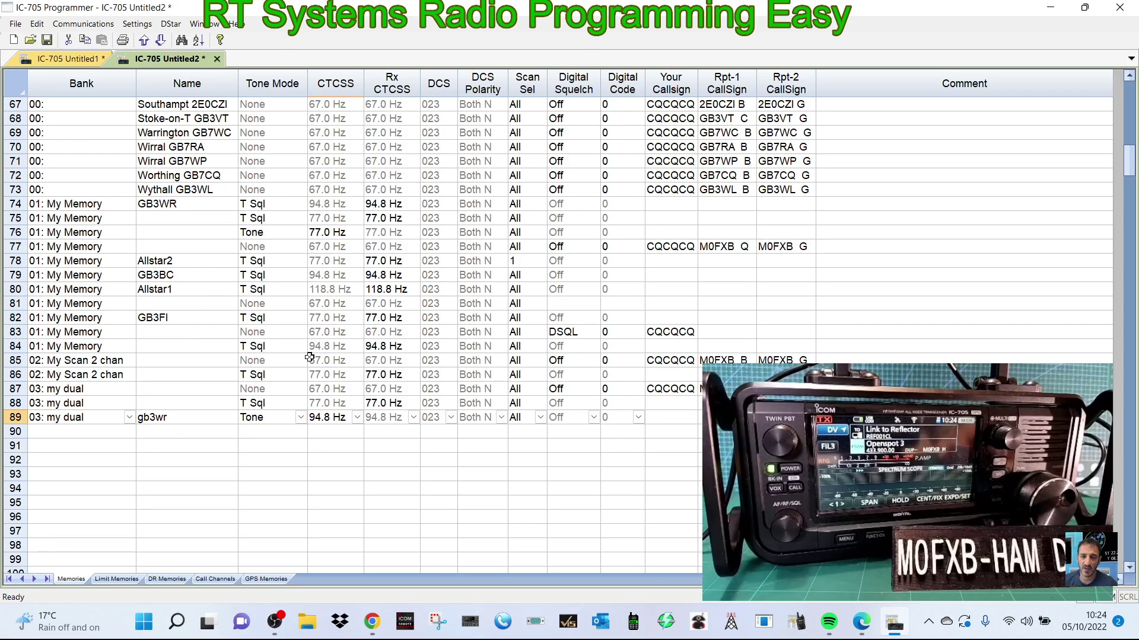
{"action": "key", "text": "Left"}
{"action": "key", "text": "Left"}
{"action": "key", "text": "Left"}
{"action": "key", "text": "Left"}
{"action": "key", "text": "Left"}
{"action": "key", "text": "Left"}
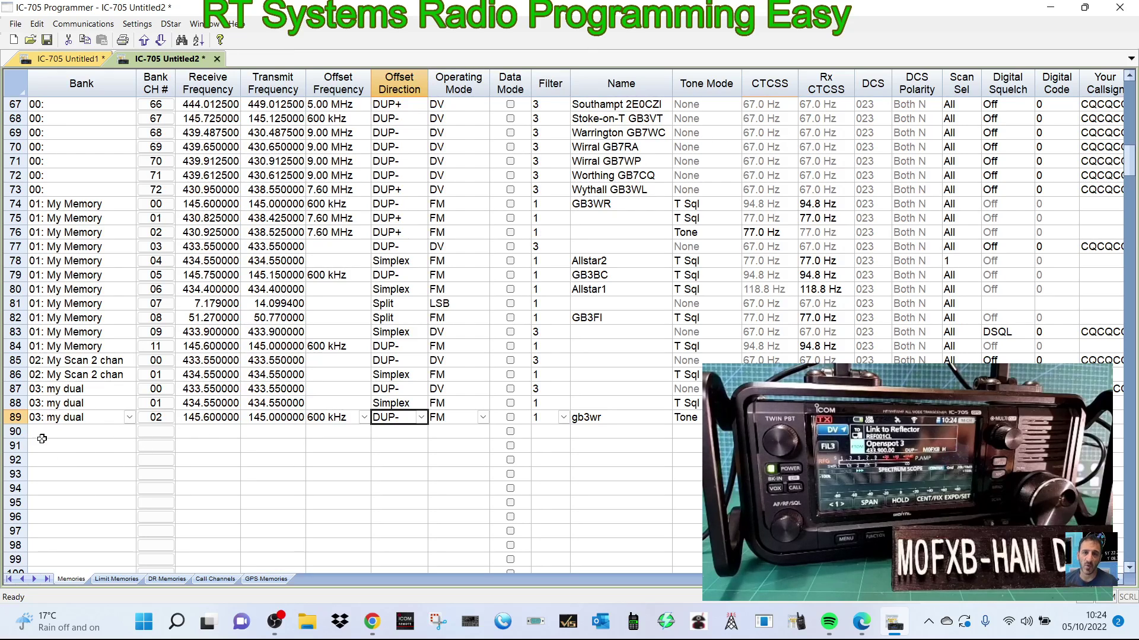
Name memory bank 6 'repeaters' in Bank Names and Linking.
{"action": "left_click", "coordinate": [128, 419]}
{"action": "left_click", "coordinate": [131, 419]}
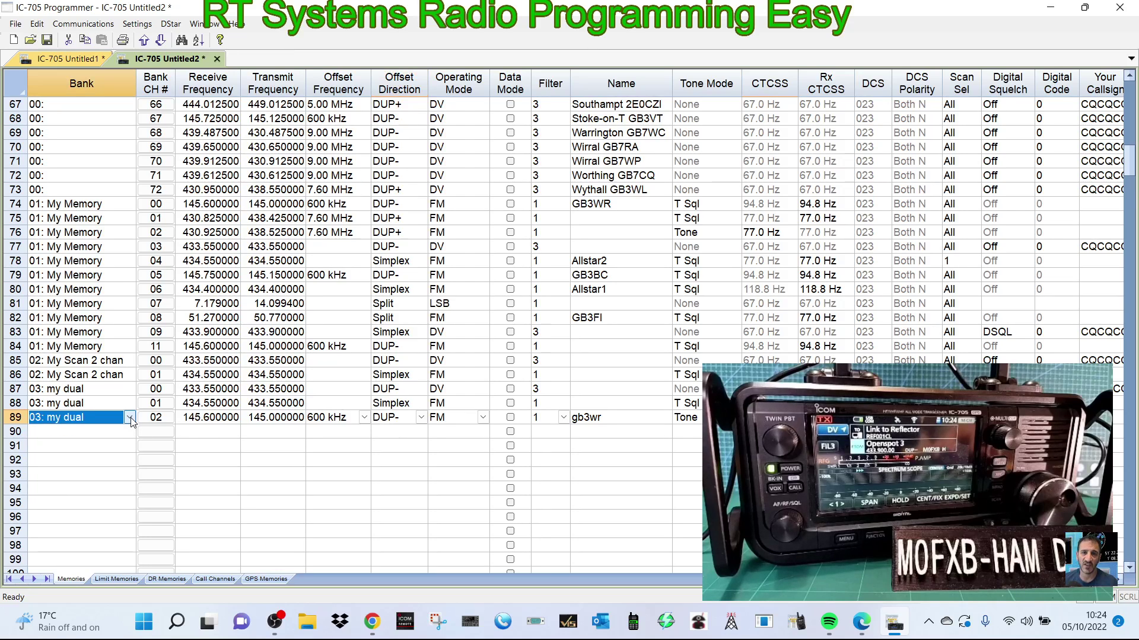
{"action": "left_click", "coordinate": [137, 25]}
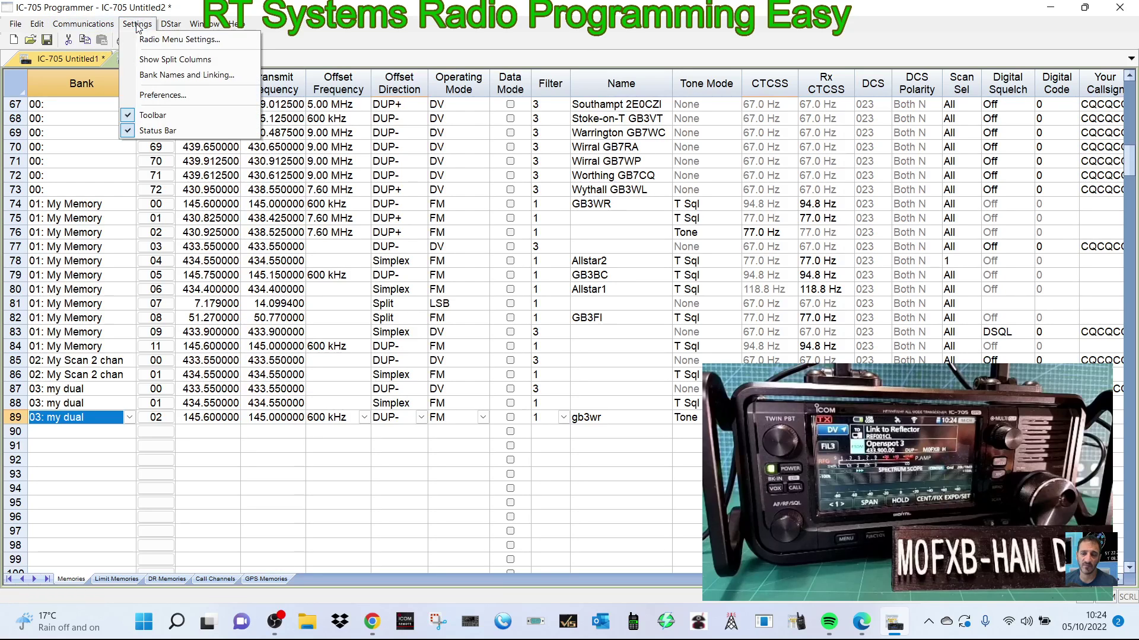
{"action": "left_click", "coordinate": [175, 81]}
{"action": "left_click", "coordinate": [437, 241]}
{"action": "type", "text": "repe"}
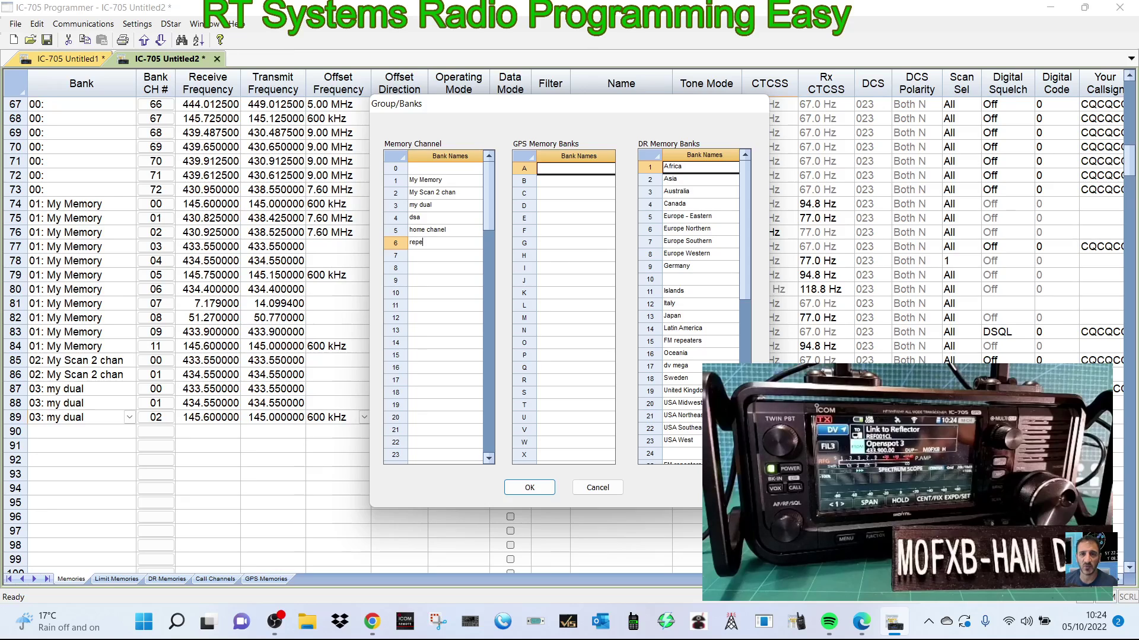
{"action": "type", "text": "aters"}
{"action": "left_click", "coordinate": [438, 256]}
{"action": "left_click", "coordinate": [531, 491]}
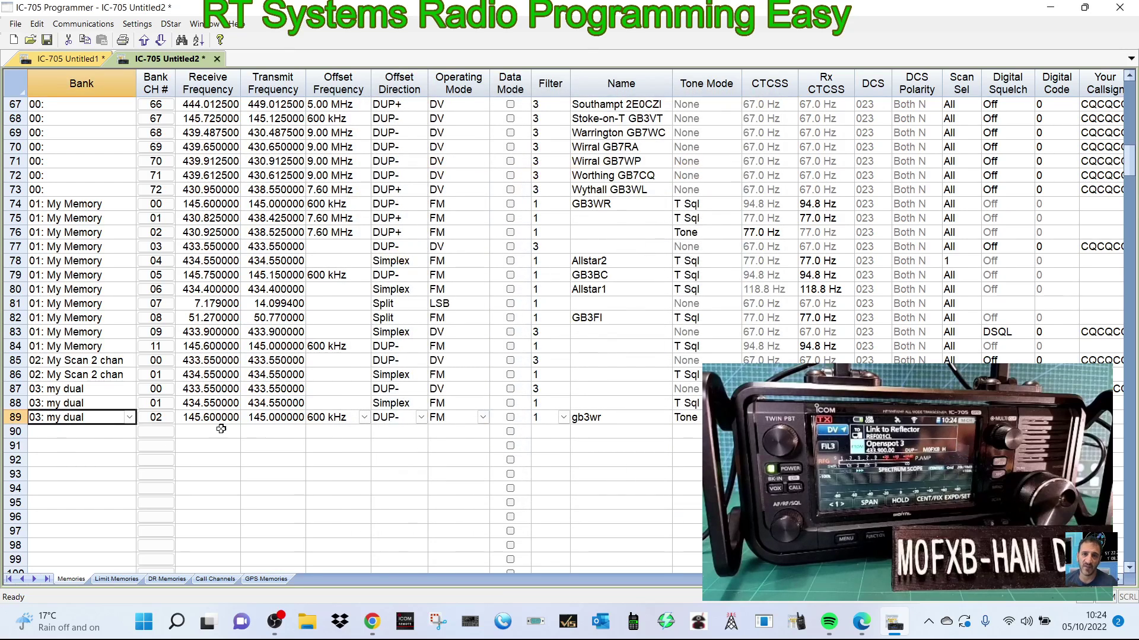
Put memory 89 into bank 06: repeaters.
{"action": "left_click", "coordinate": [129, 417]}
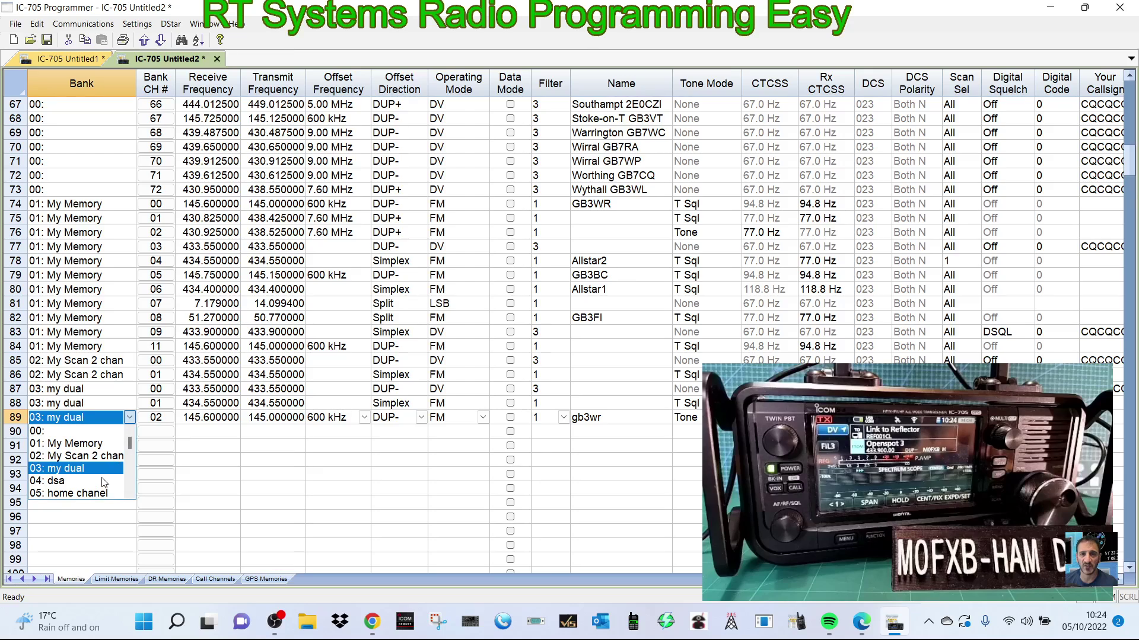
{"action": "scroll", "coordinate": [103, 479], "scroll_direction": "down", "scroll_amount": 4}
{"action": "scroll", "coordinate": [109, 470], "scroll_direction": "up", "scroll_amount": 3}
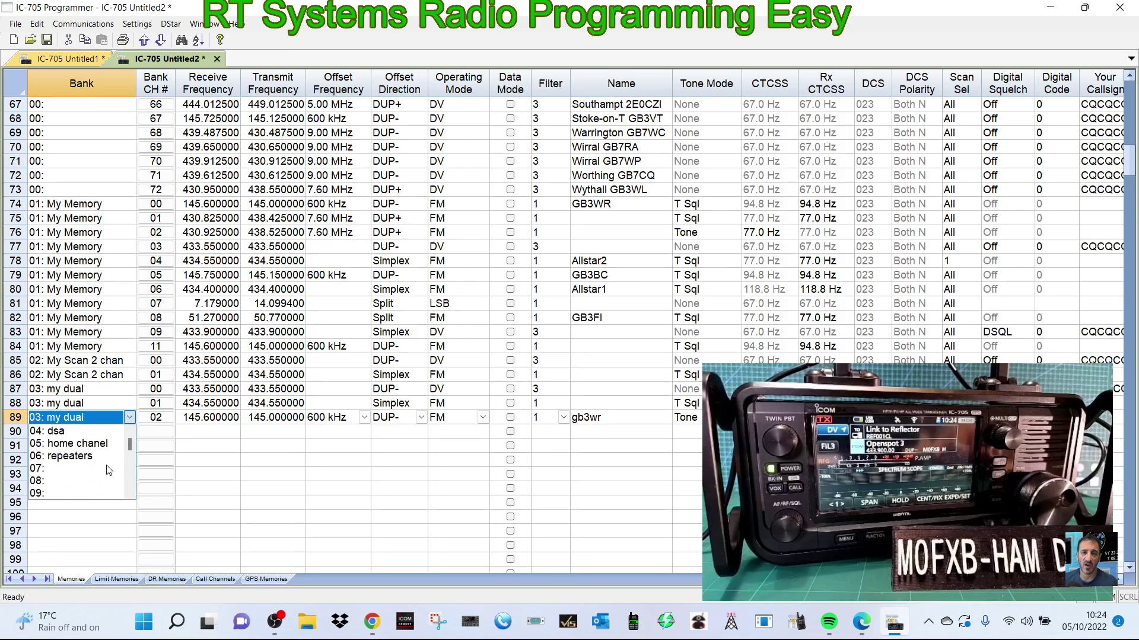
{"action": "left_click", "coordinate": [88, 471]}
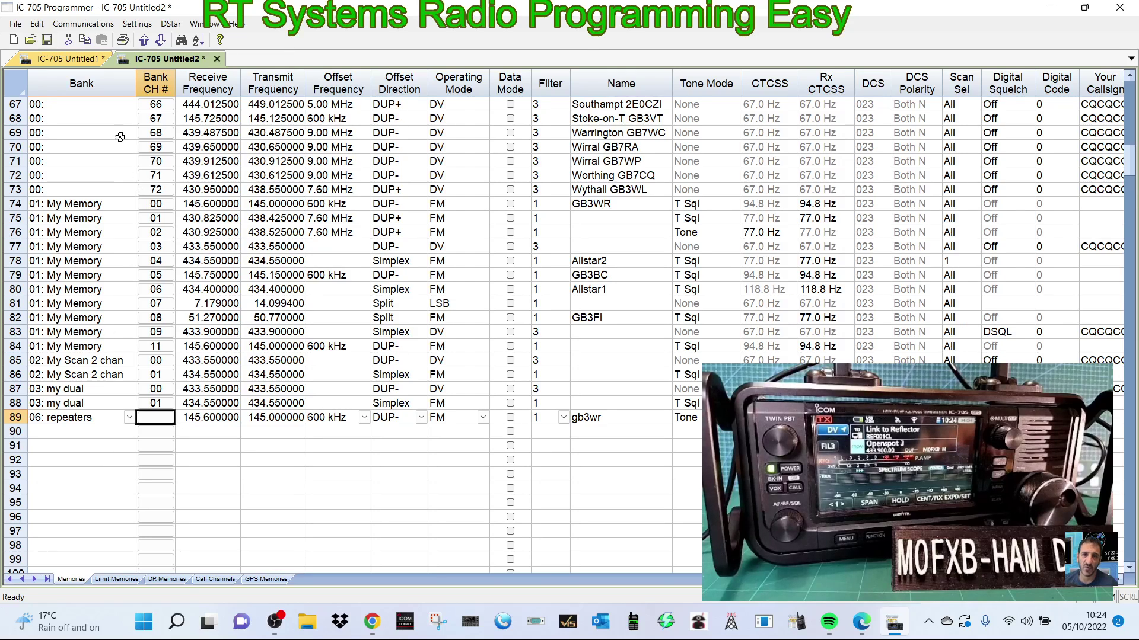
Name memory bank 7 'hotspots'.
{"action": "left_click", "coordinate": [148, 24]}
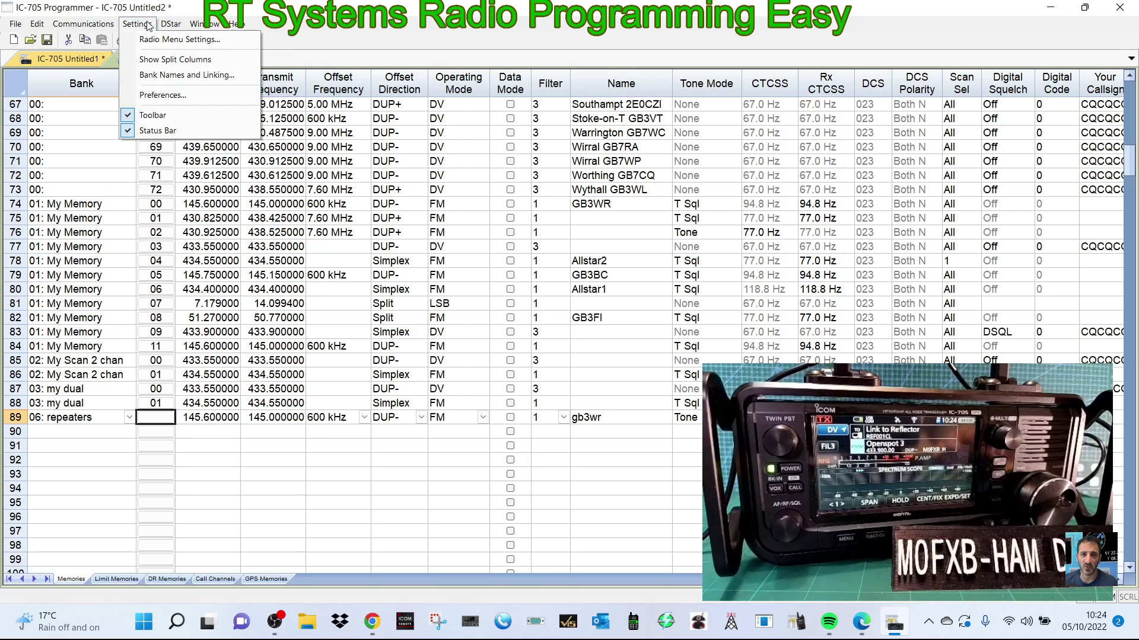
{"action": "left_click", "coordinate": [176, 76]}
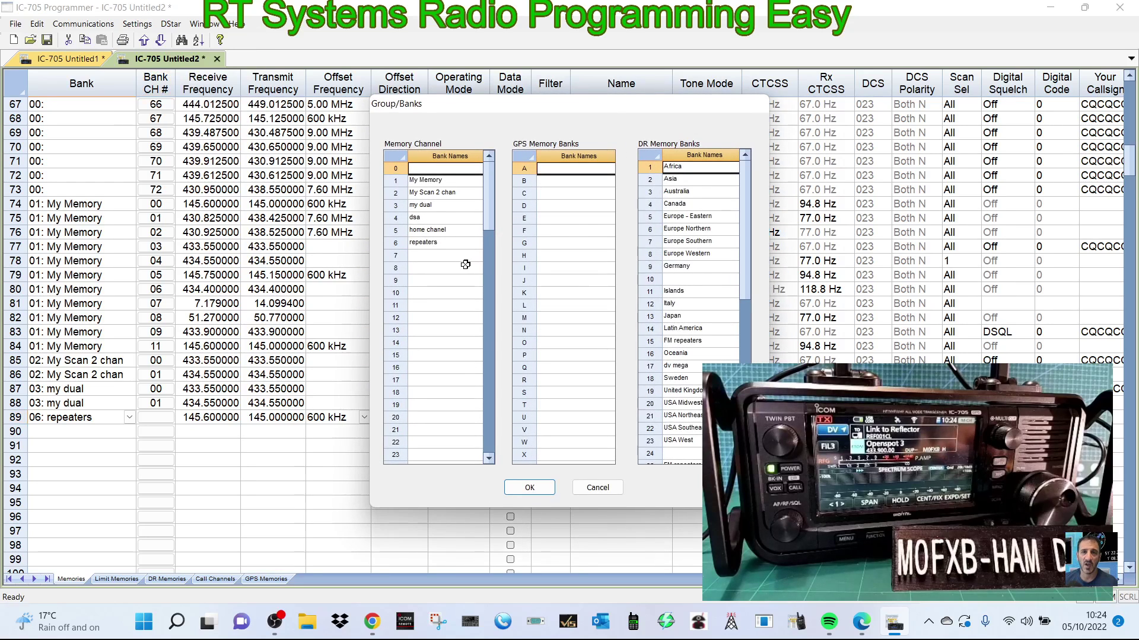
{"action": "left_click", "coordinate": [423, 255]}
{"action": "type", "text": "hotspots"}
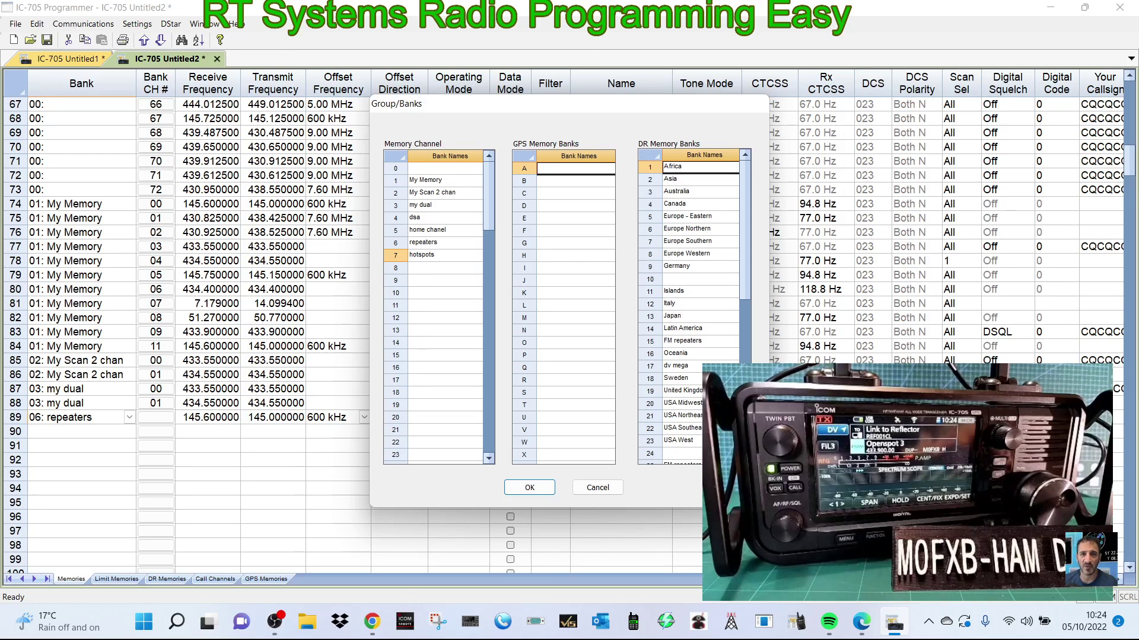
{"action": "left_click", "coordinate": [530, 488]}
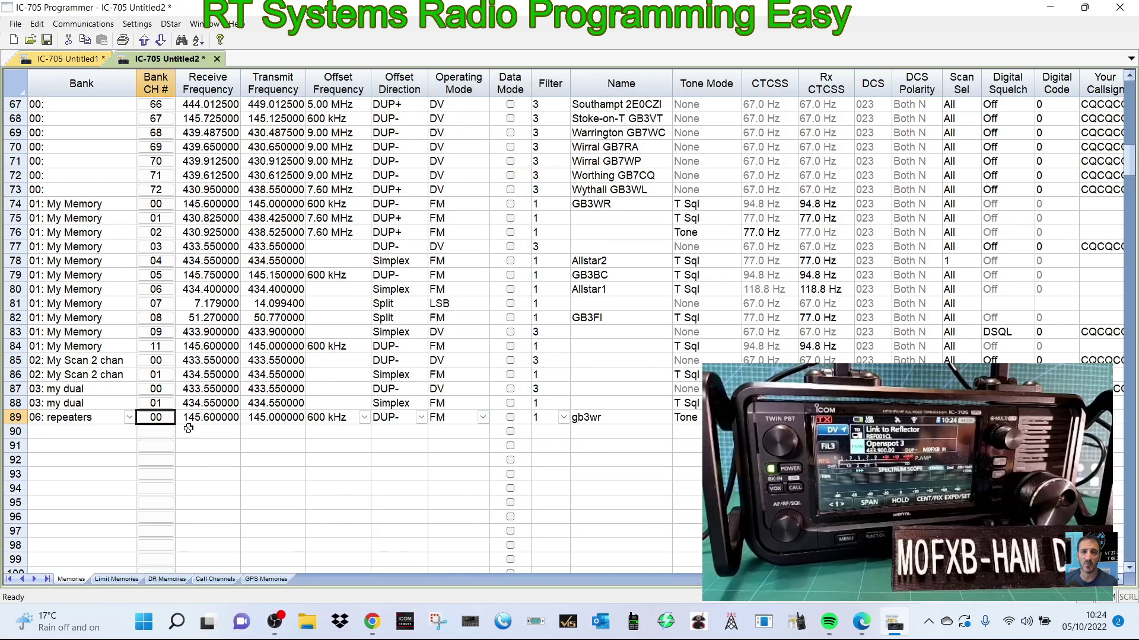
Add memory 90 at 433.550000 simplex with DV operating mode.
{"action": "left_click", "coordinate": [214, 432]}
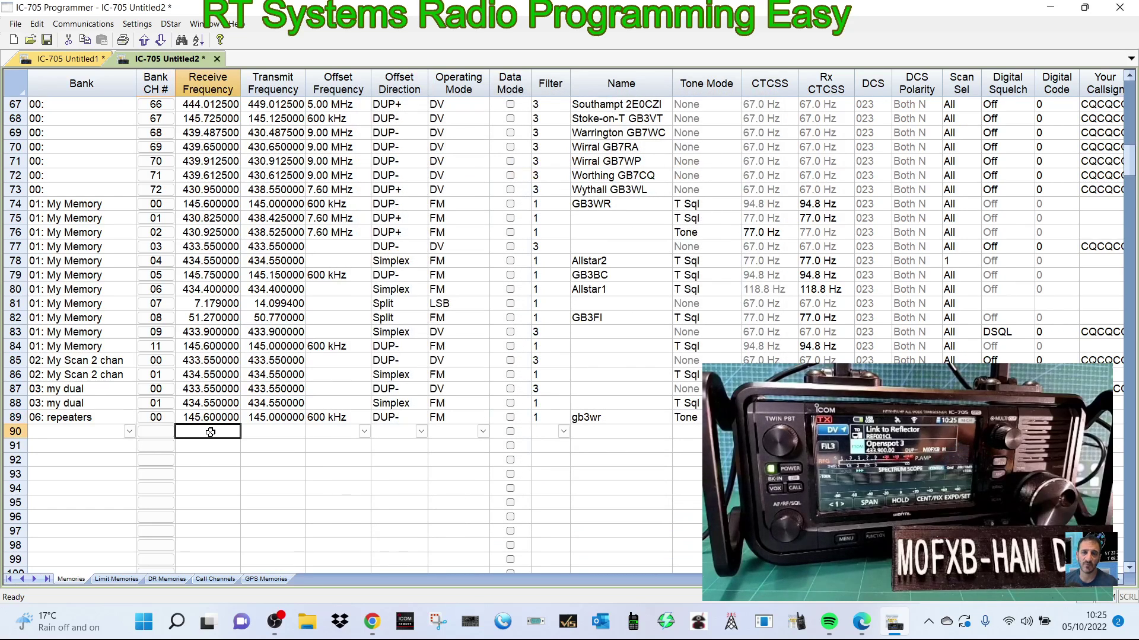
{"action": "type", "text": "433.000000"}
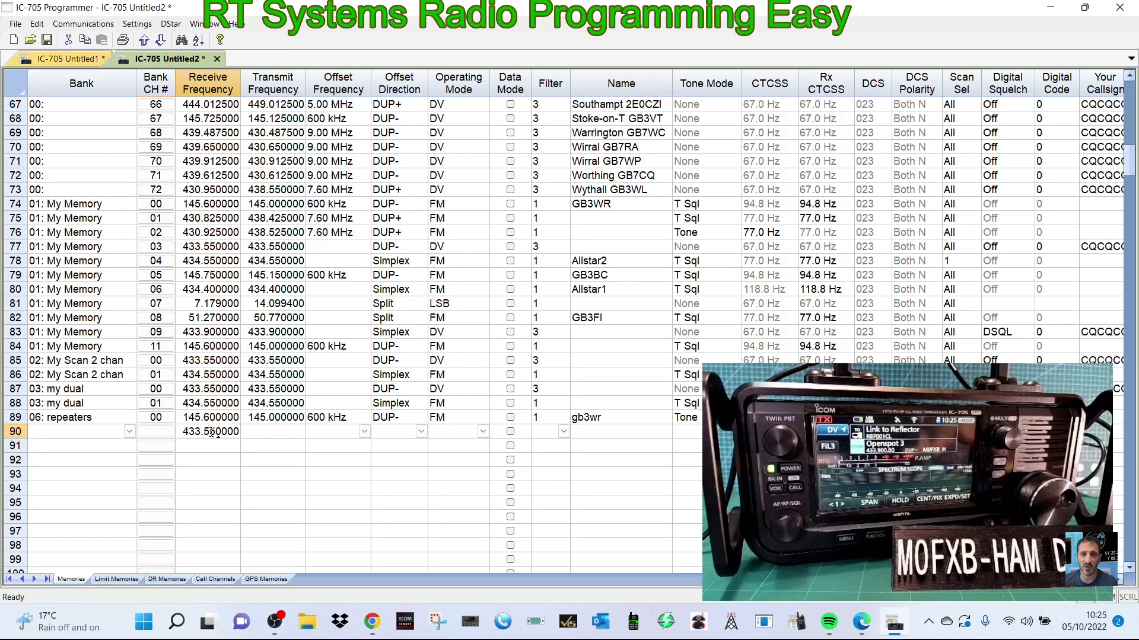
{"action": "left_click", "coordinate": [276, 433]}
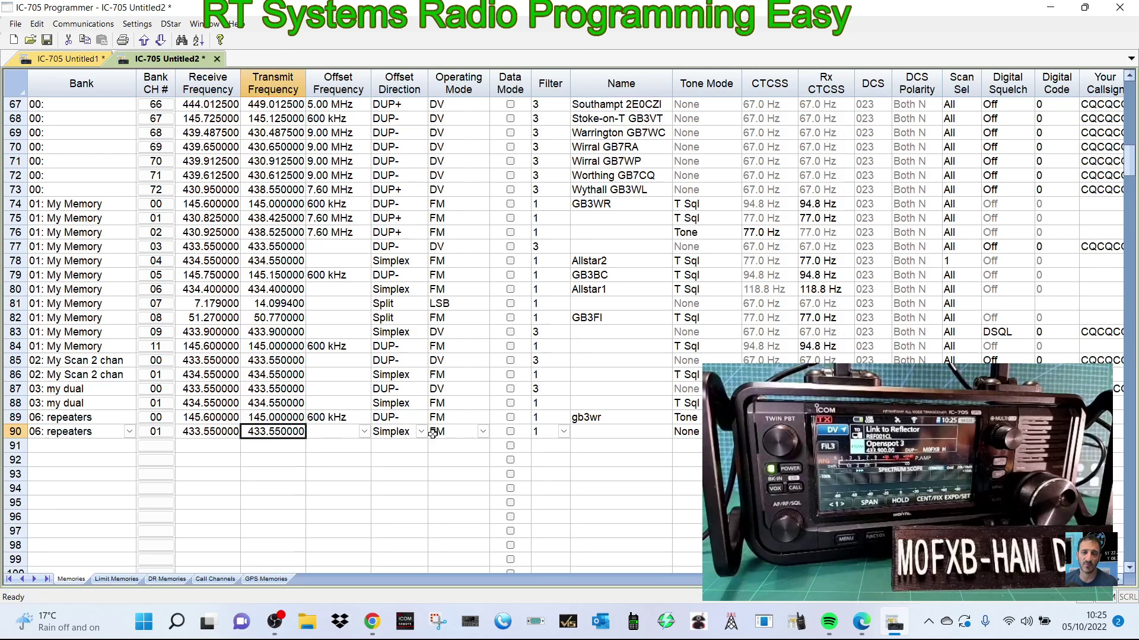
{"action": "left_click", "coordinate": [483, 433]}
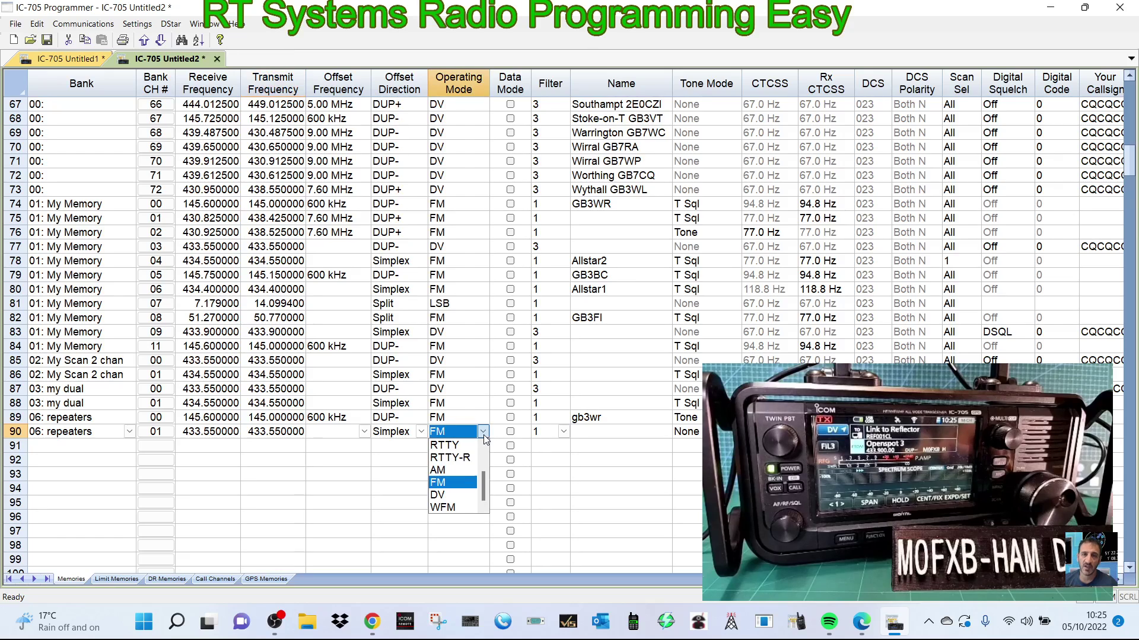
{"action": "left_click", "coordinate": [467, 500]}
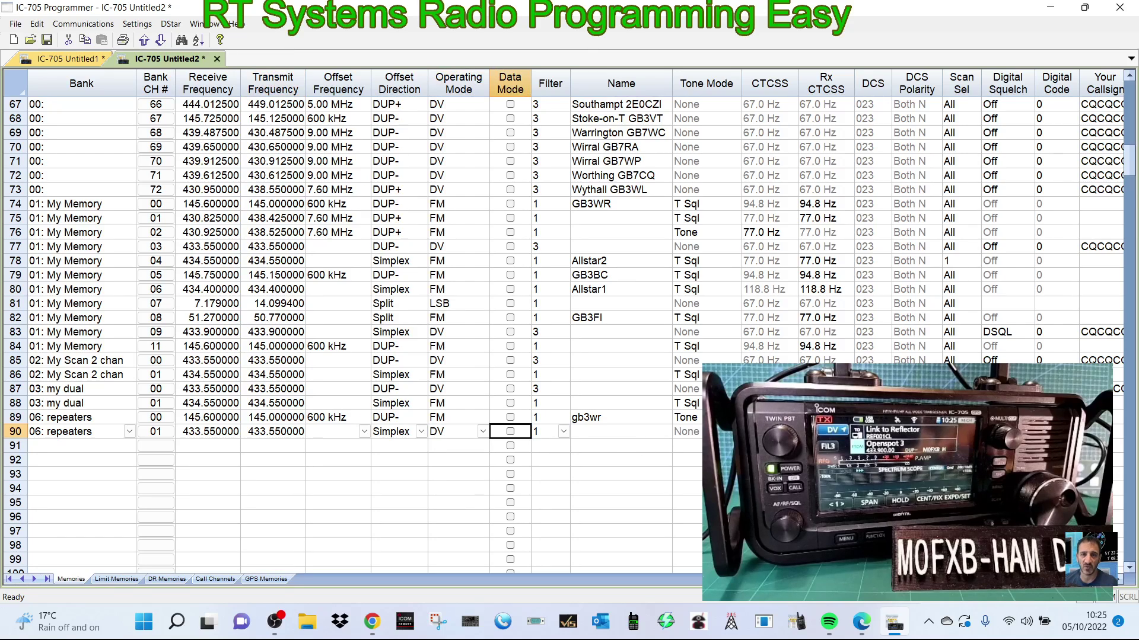
{"action": "key", "text": "End"}
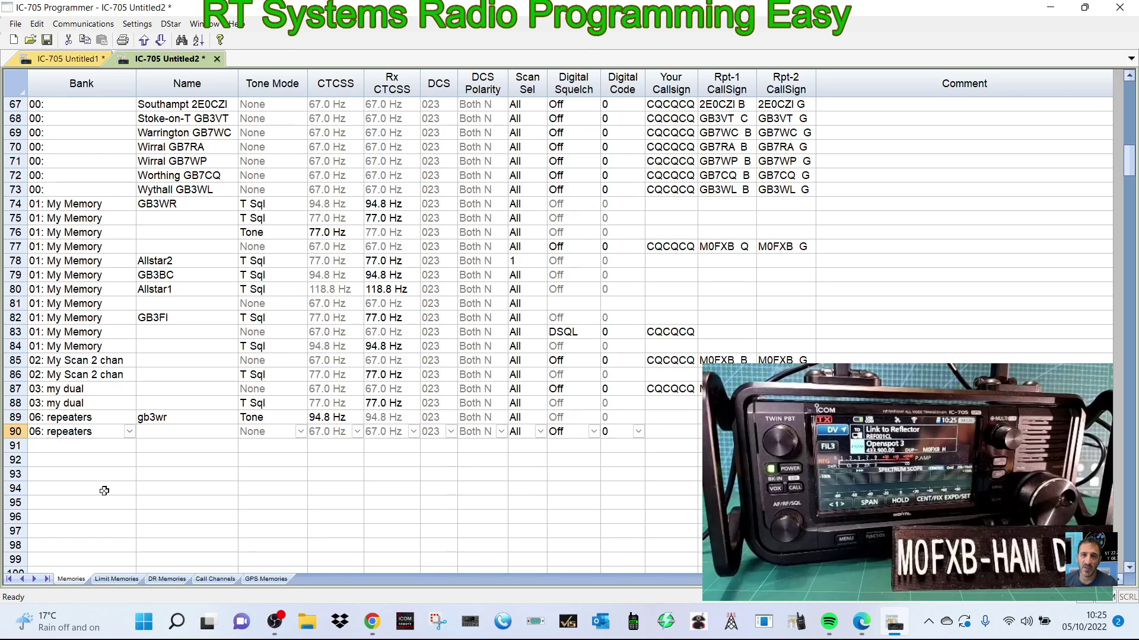
Enter CQCQCQ as memory 90's Your Callsign.
{"action": "left_click", "coordinate": [670, 433]}
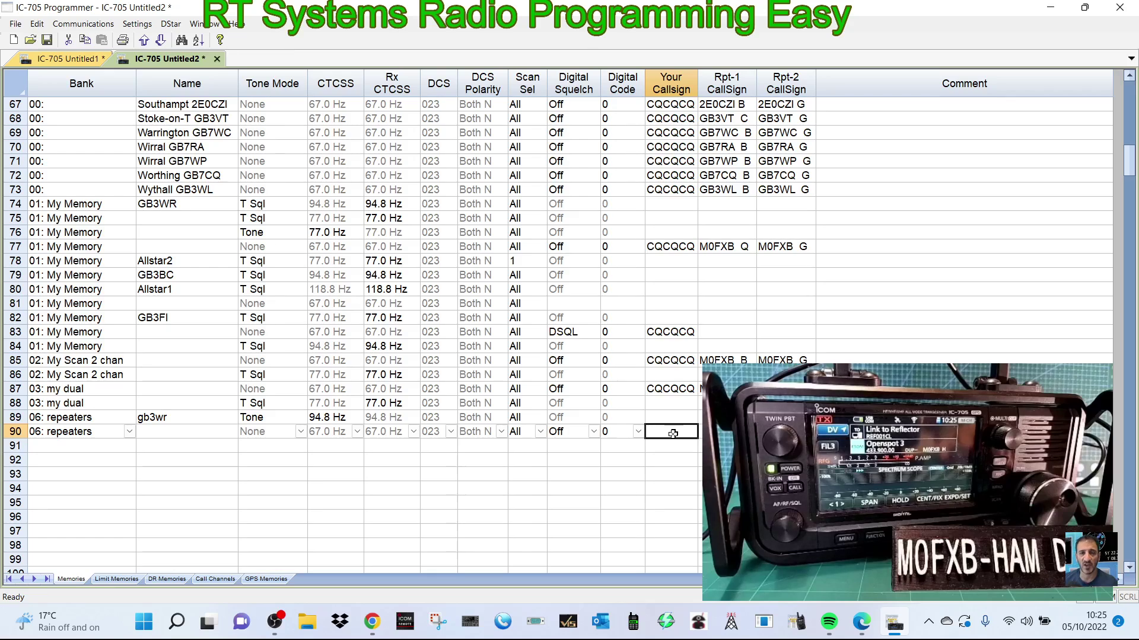
{"action": "type", "text": "CQCQCQ"}
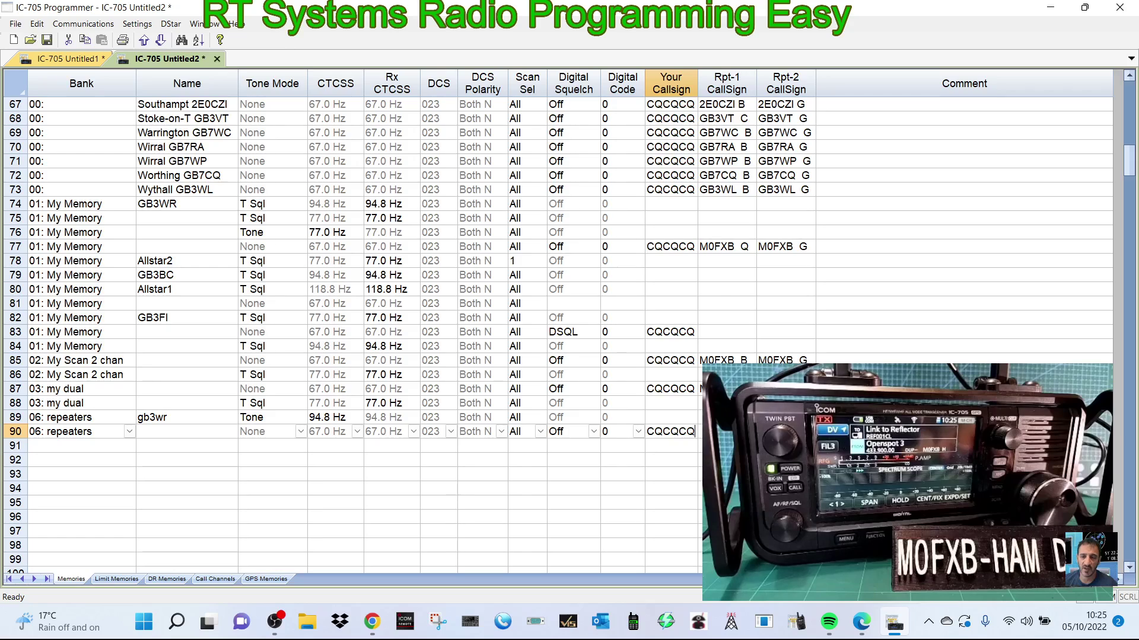
{"action": "key", "text": "Tab"}
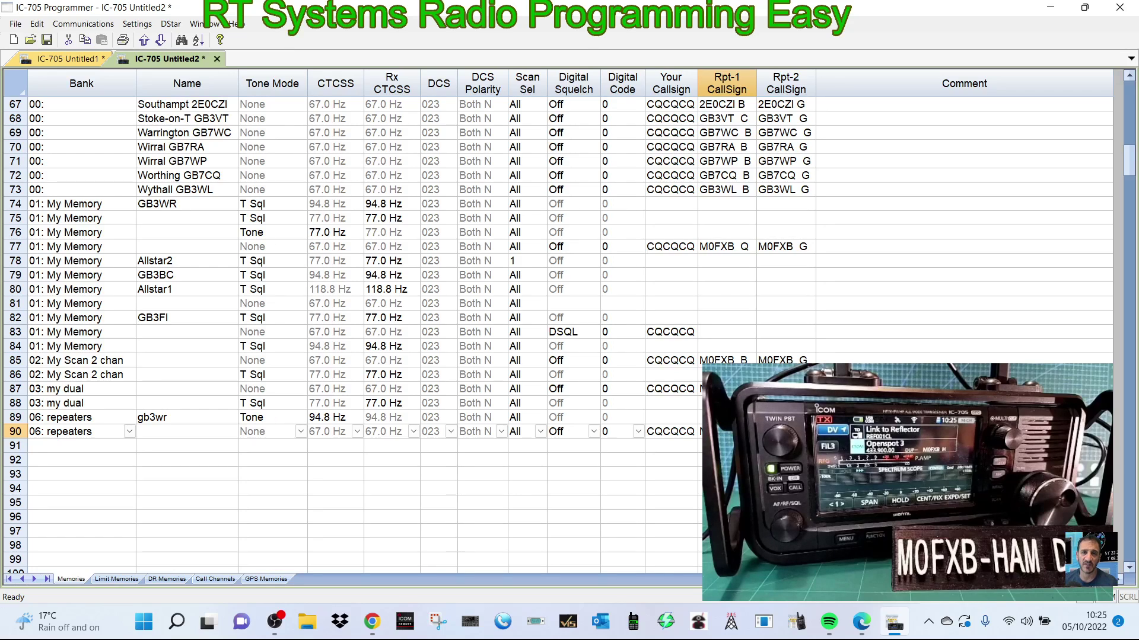
{"action": "left_click", "coordinate": [786, 431]}
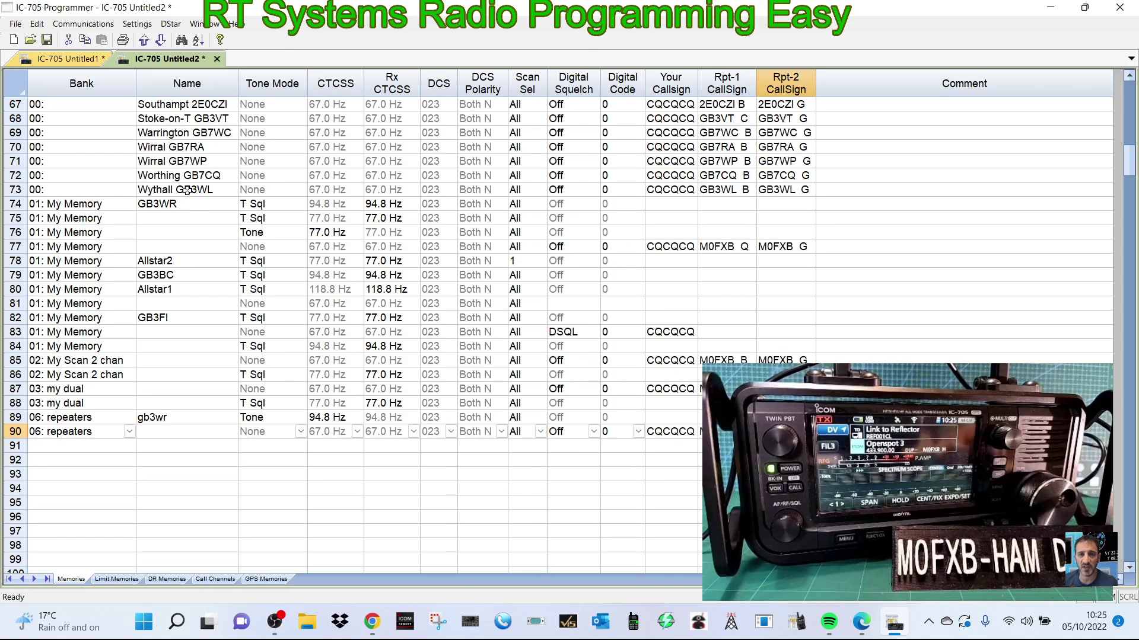
{"action": "scroll", "coordinate": [189, 535], "scroll_direction": "left", "scroll_amount": 5}
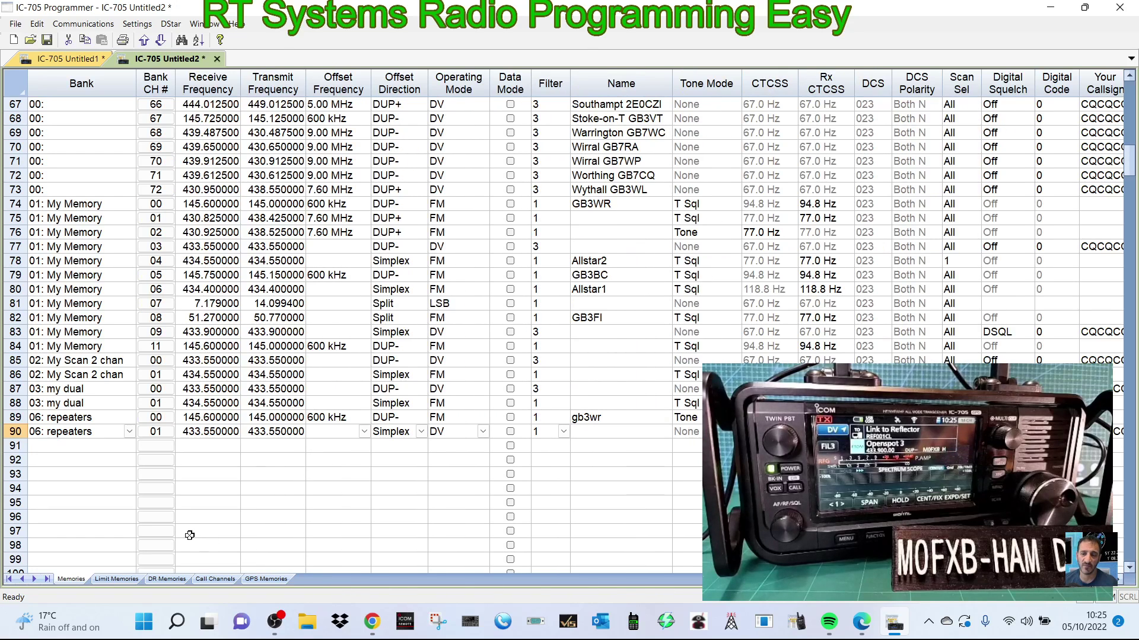
Add memory 91 at 7.000000 MHz in LSB mode, named '40 meters'.
{"action": "left_click", "coordinate": [208, 447]}
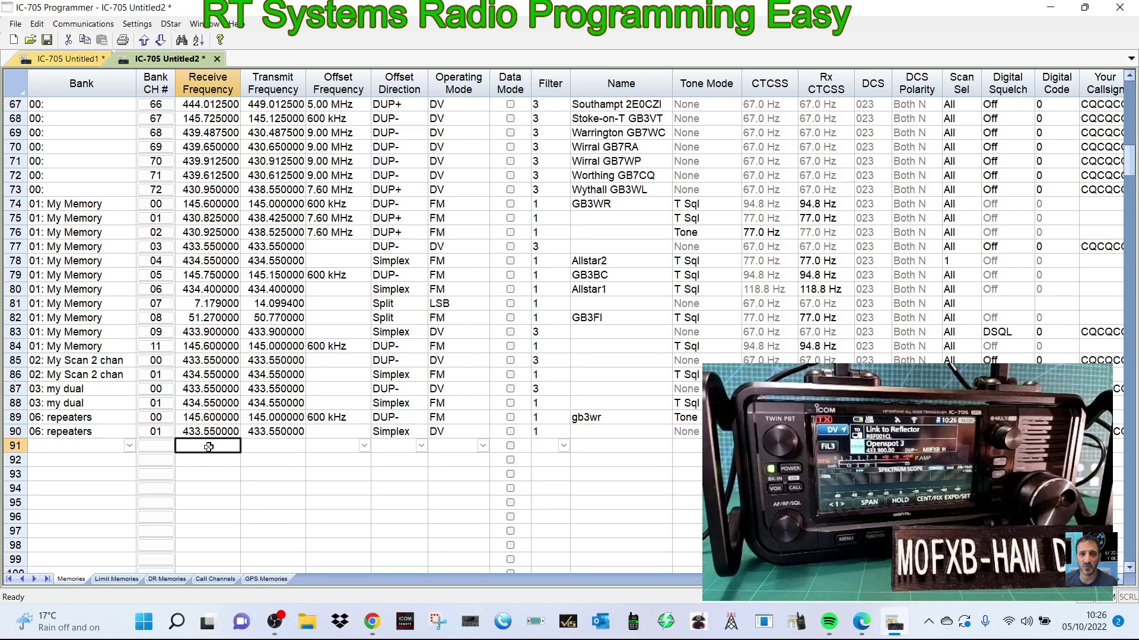
{"action": "type", "text": "7"}
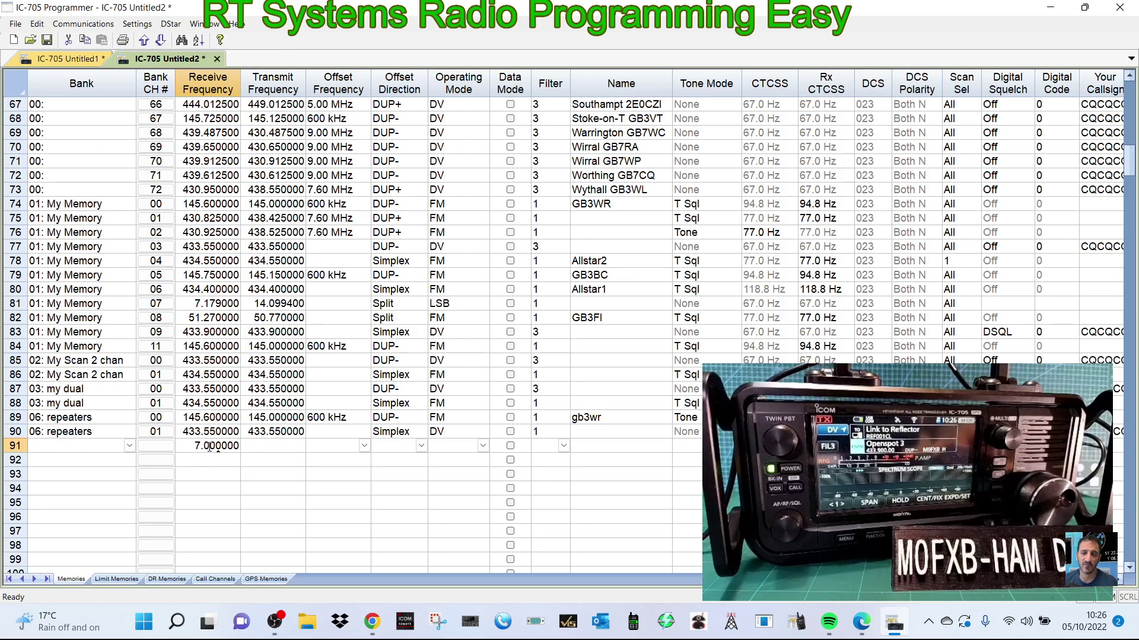
{"action": "left_click", "coordinate": [256, 474]}
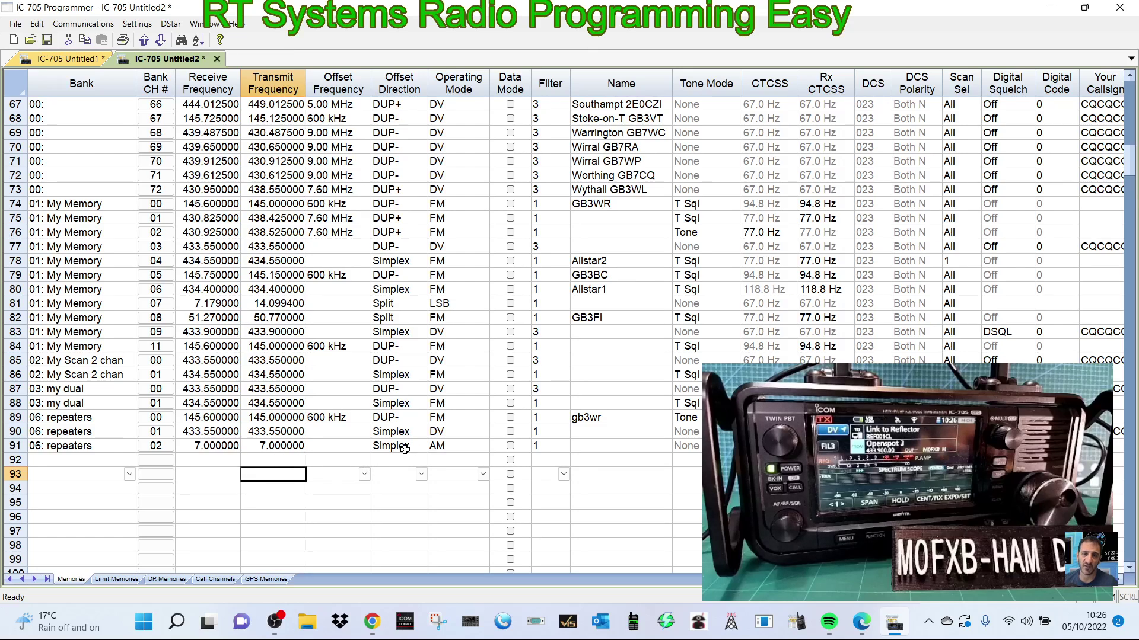
{"action": "left_click", "coordinate": [455, 447]}
{"action": "left_click", "coordinate": [483, 448]}
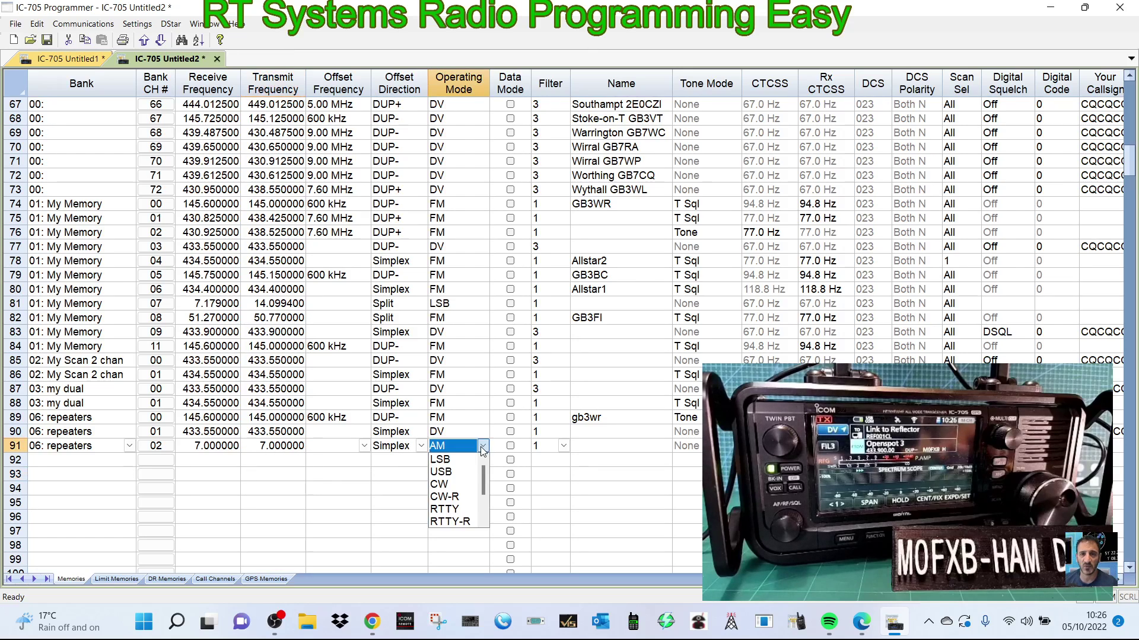
{"action": "left_click", "coordinate": [449, 461]}
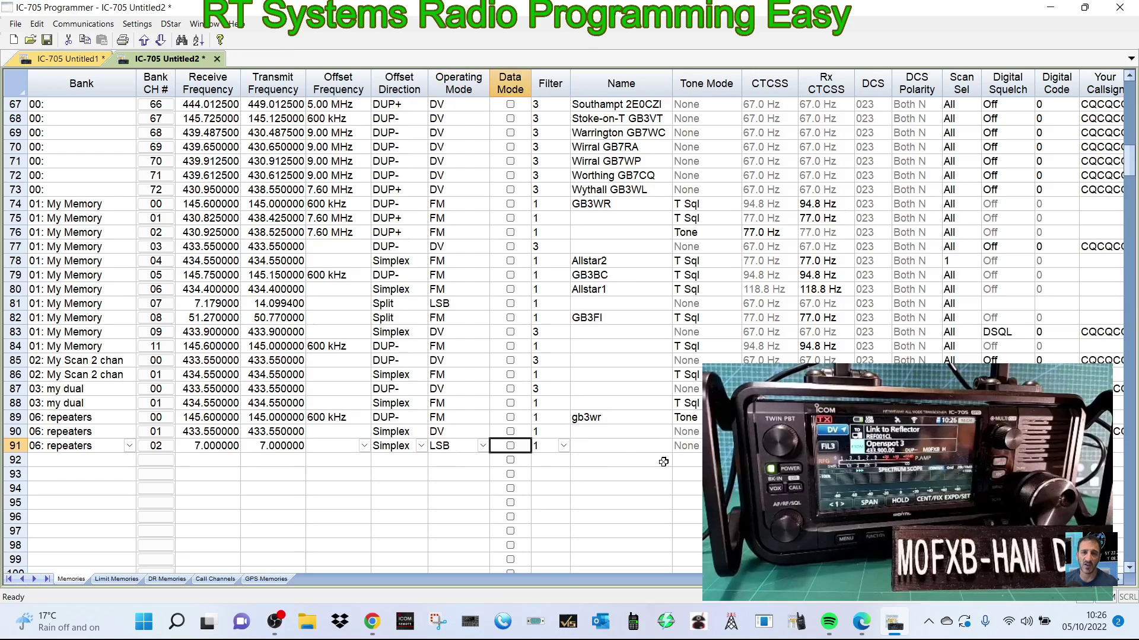
{"action": "left_click", "coordinate": [616, 447]}
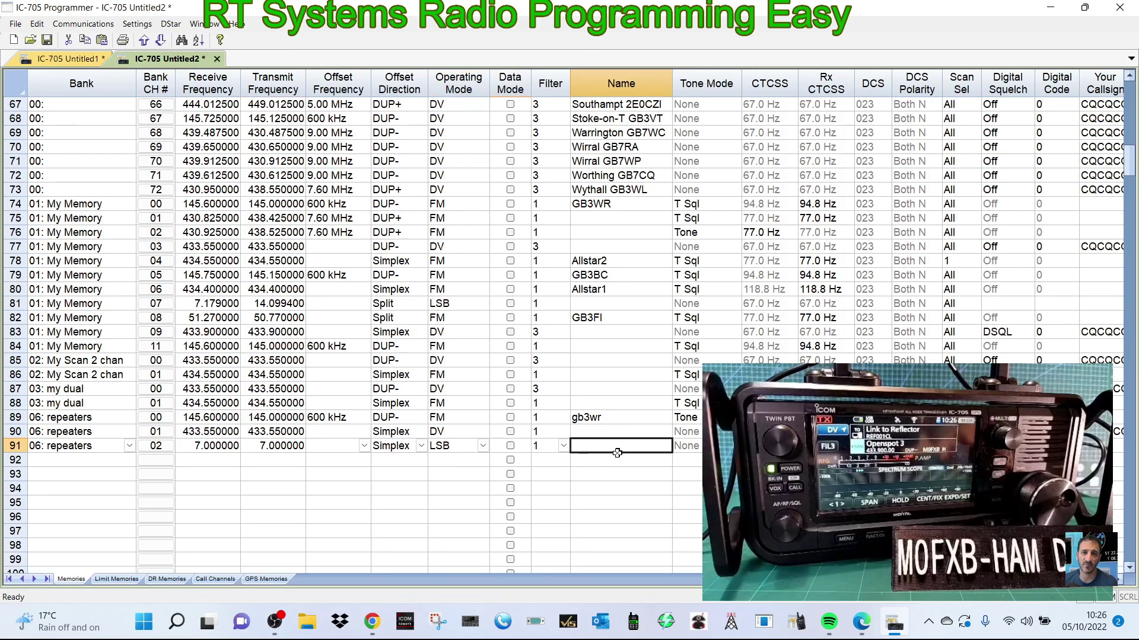
{"action": "type", "text": "40 "}
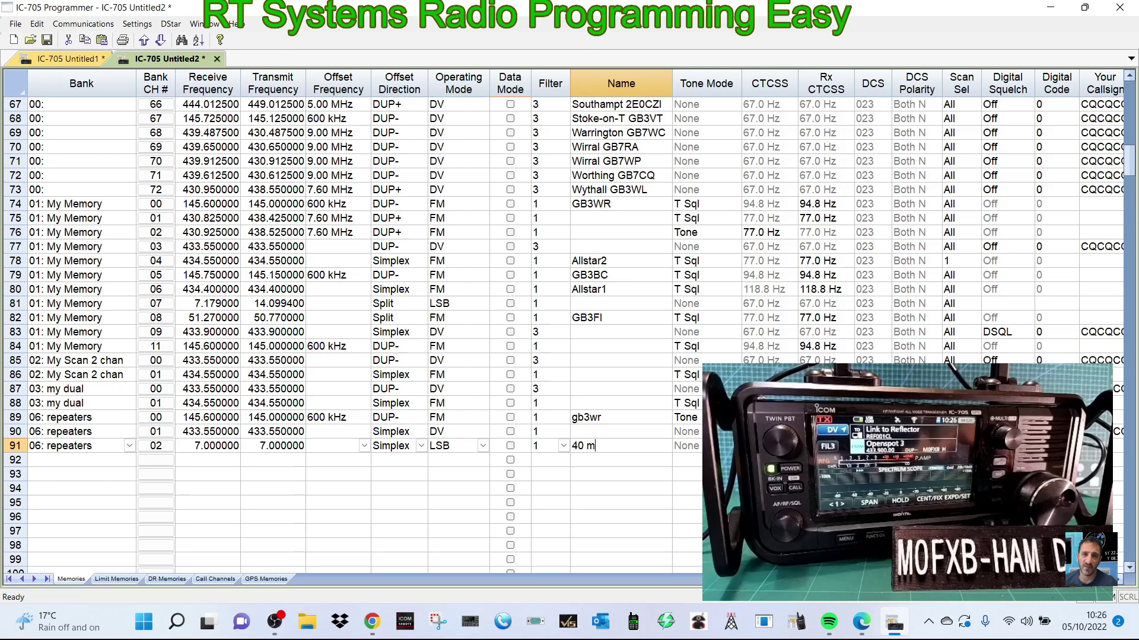
{"action": "type", "text": "meters"}
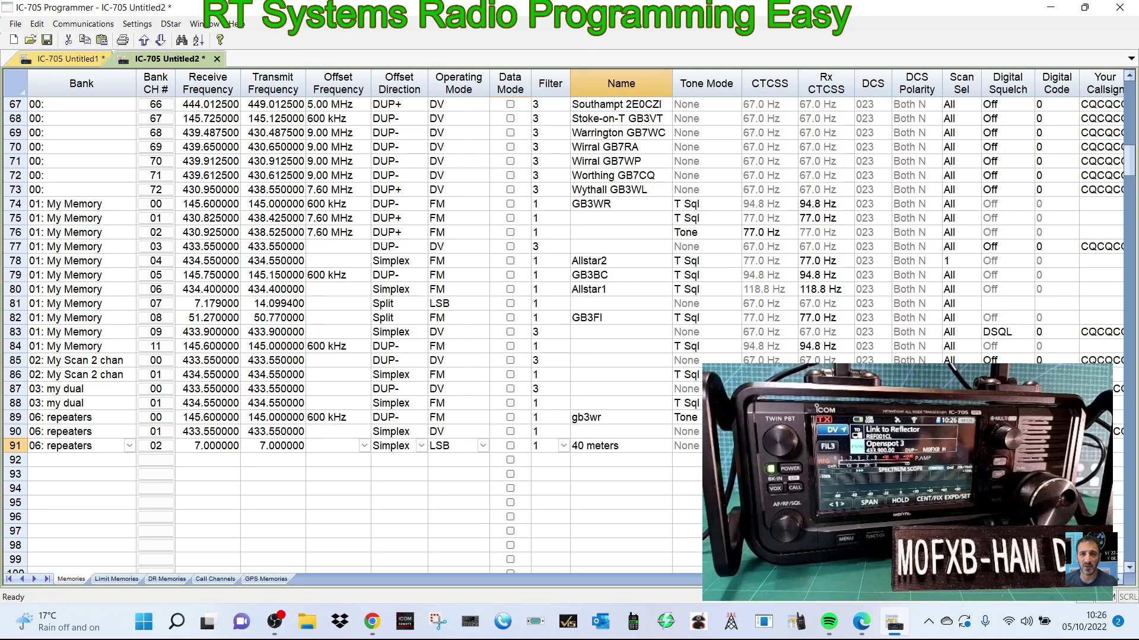
{"action": "key", "text": "Return"}
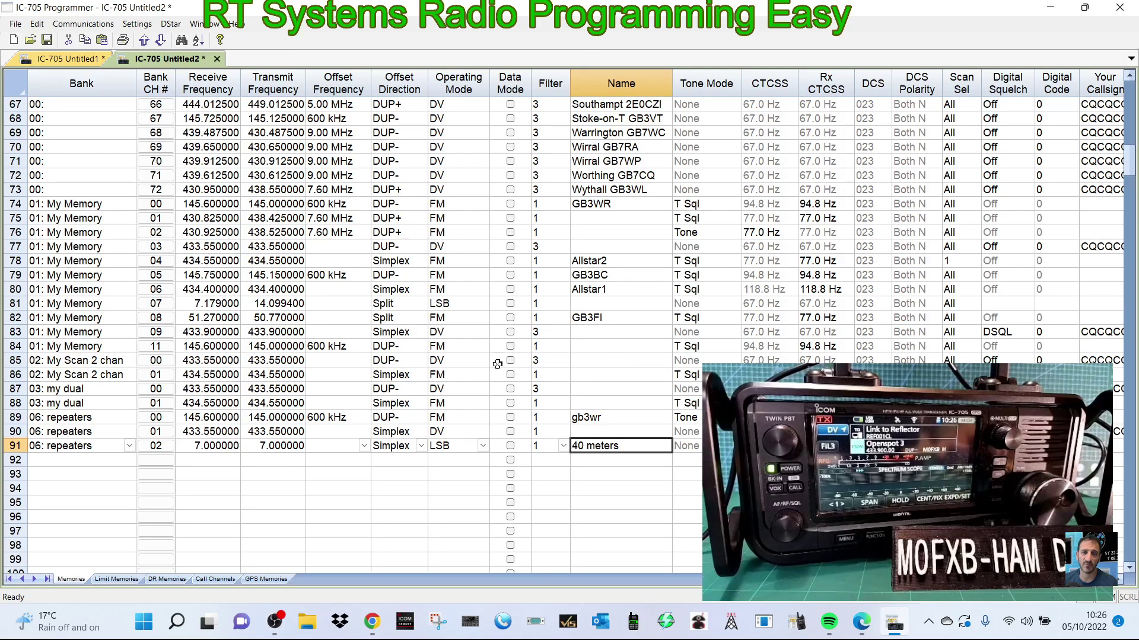
Fill the empty Name cells: row 85 hotspot, 84 GB3WR, 83 OPENSPOT, 81 40M, 77 HOTSPOT.
{"action": "left_click", "coordinate": [599, 362]}
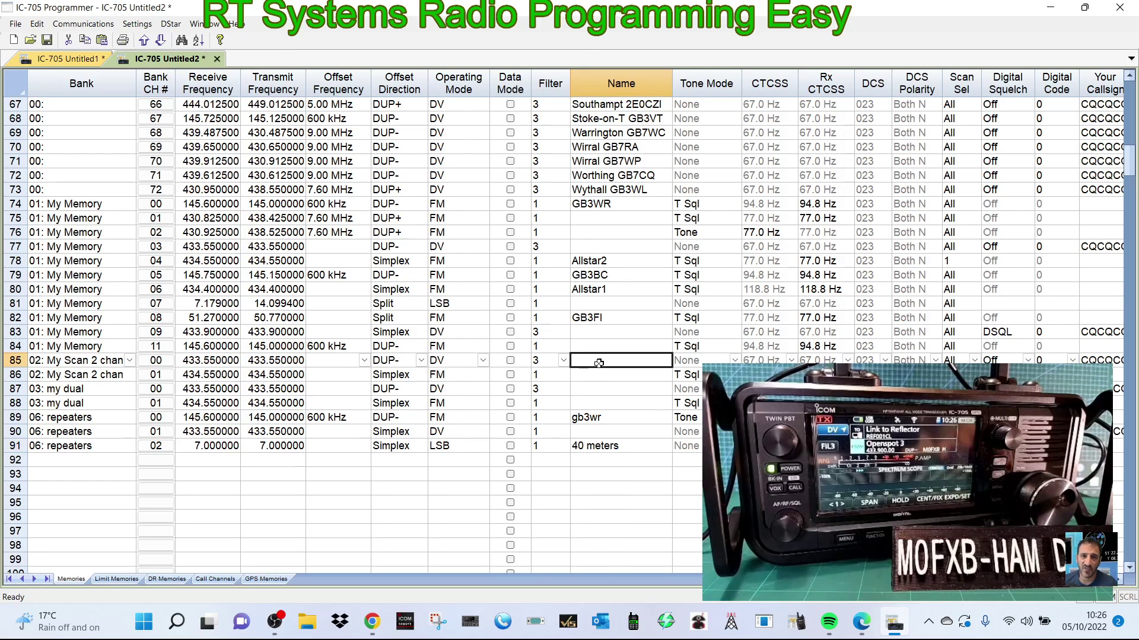
{"action": "type", "text": "hotspot"}
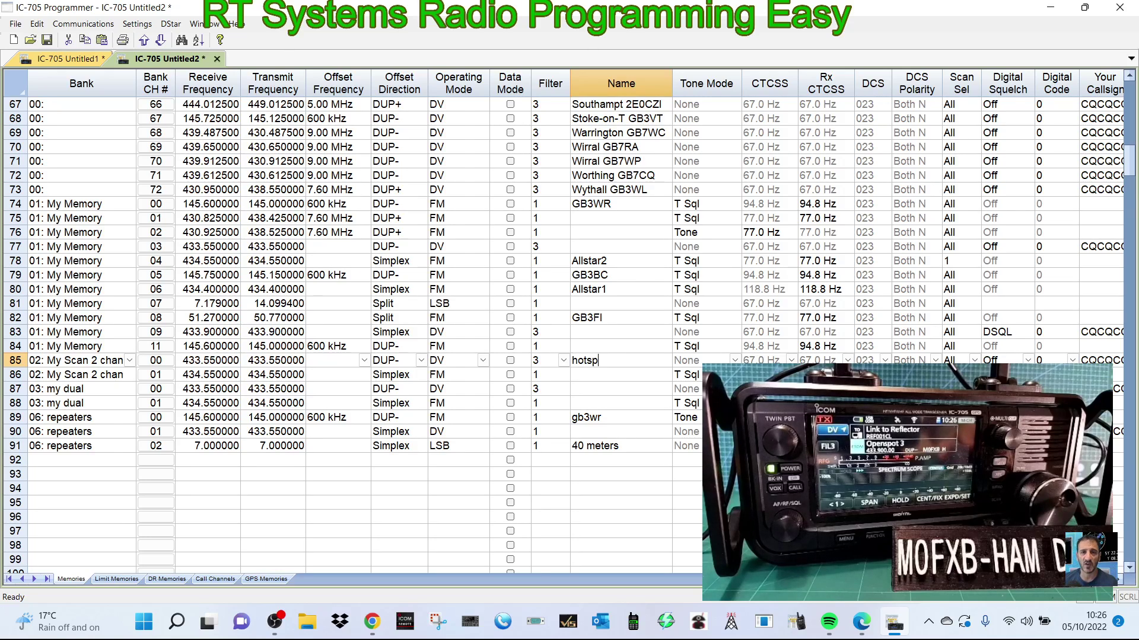
{"action": "left_click", "coordinate": [593, 345]}
{"action": "key", "text": "Caps_Lock"}
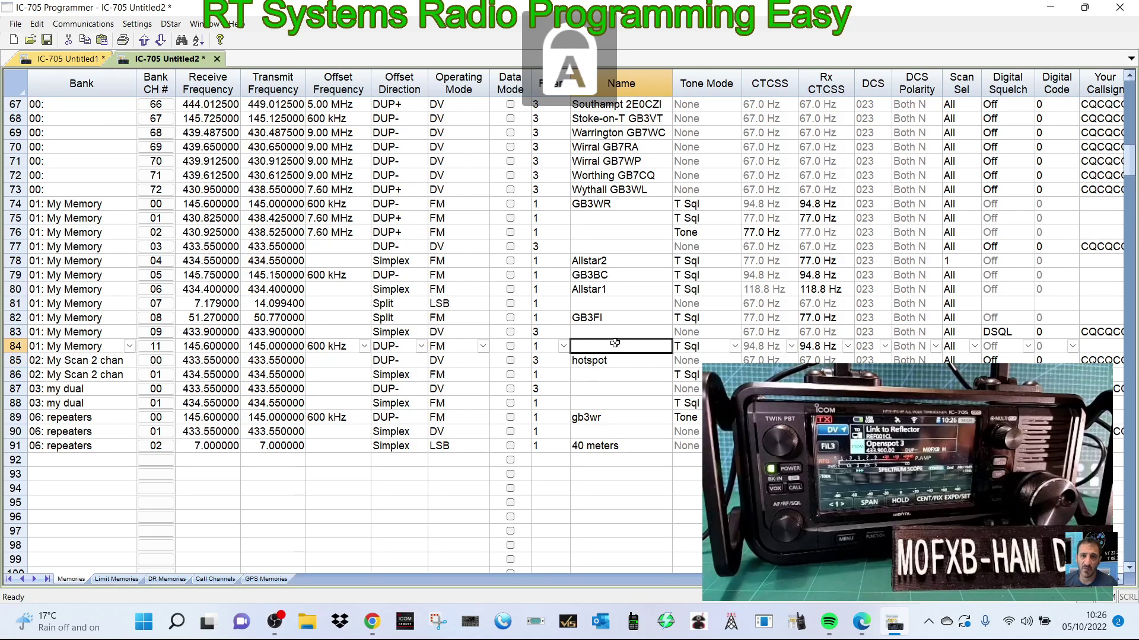
{"action": "type", "text": "GB3WR"}
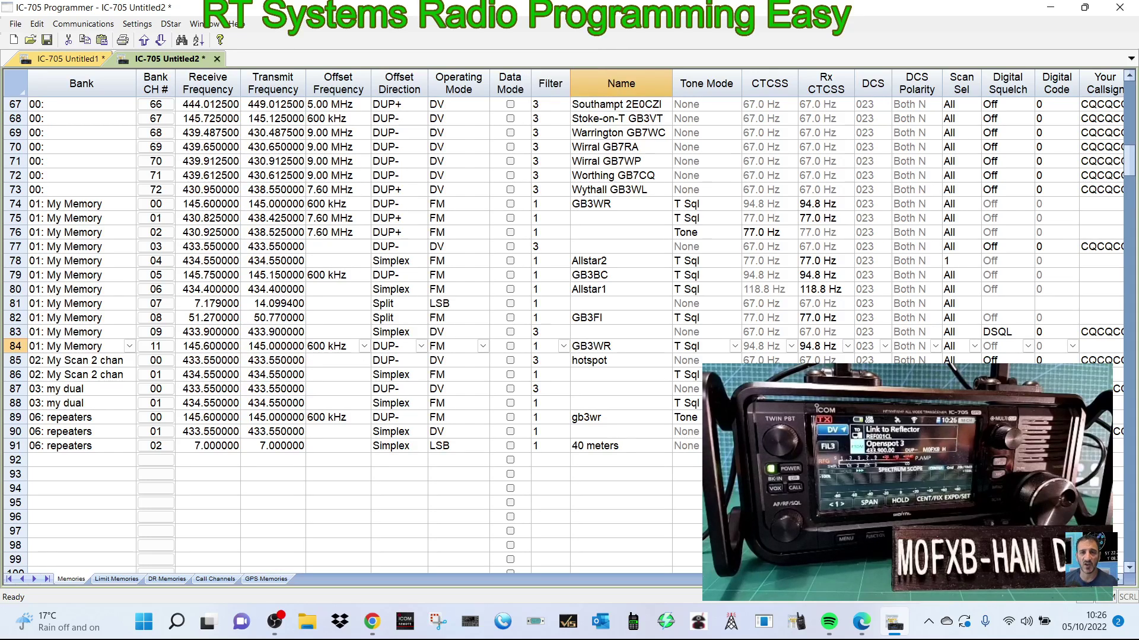
{"action": "left_click", "coordinate": [598, 334]}
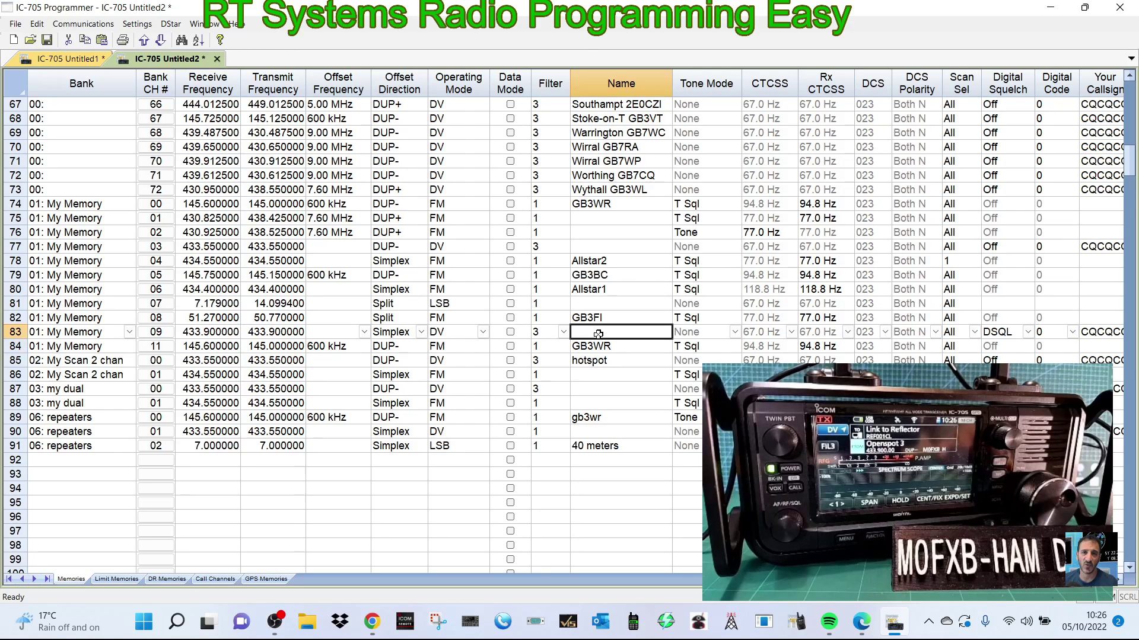
{"action": "type", "text": "OPENS"}
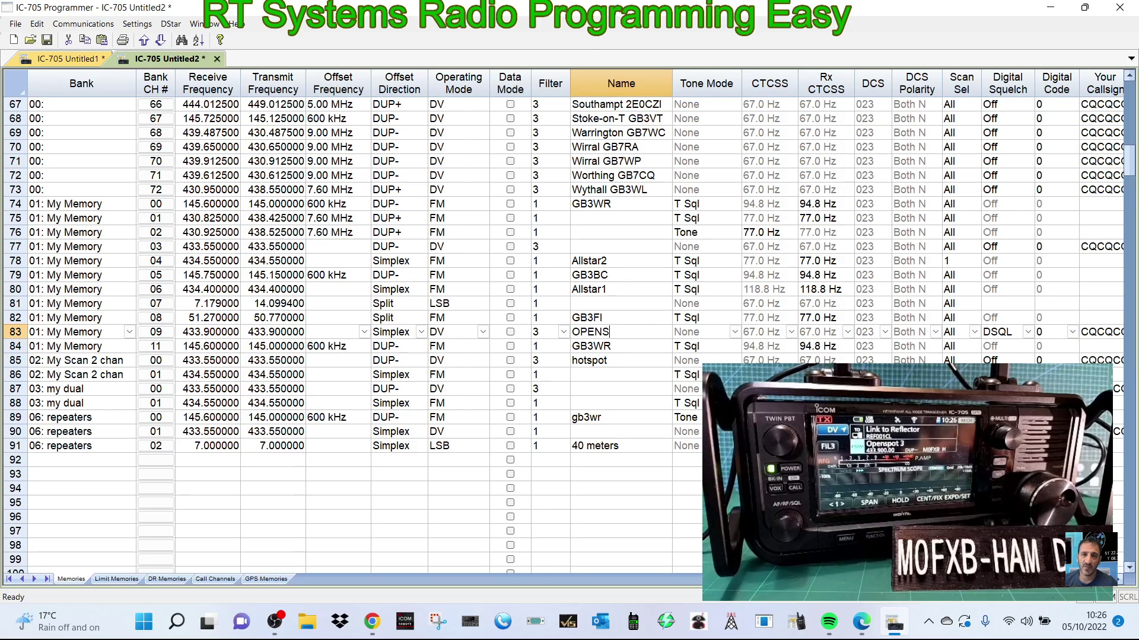
{"action": "type", "text": "POT"}
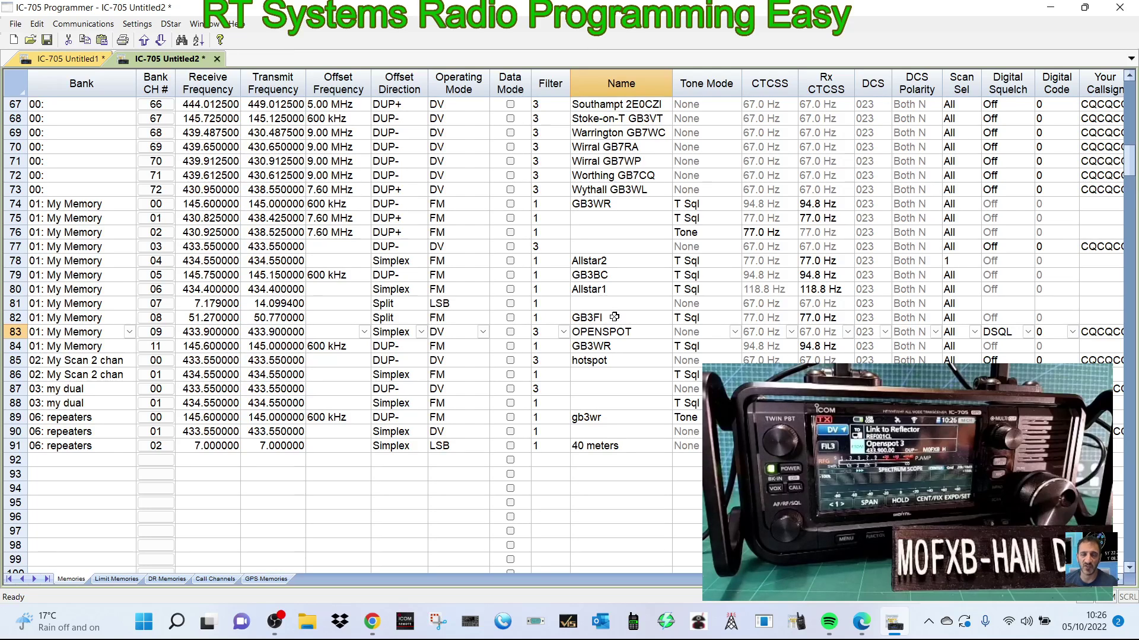
{"action": "left_click", "coordinate": [613, 305]}
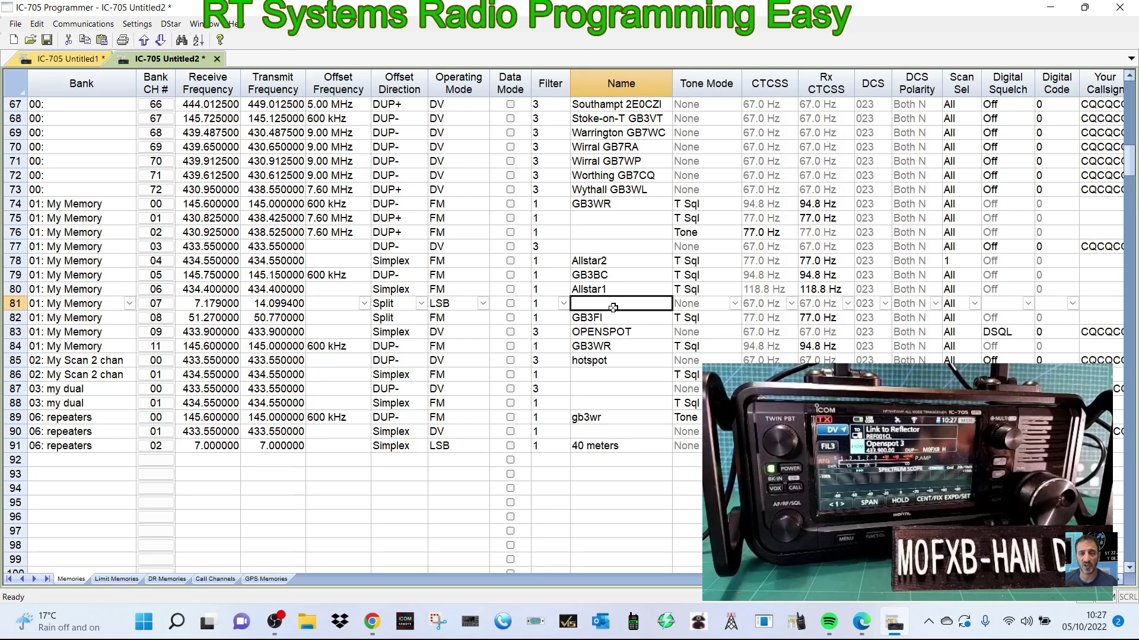
{"action": "type", "text": "4"}
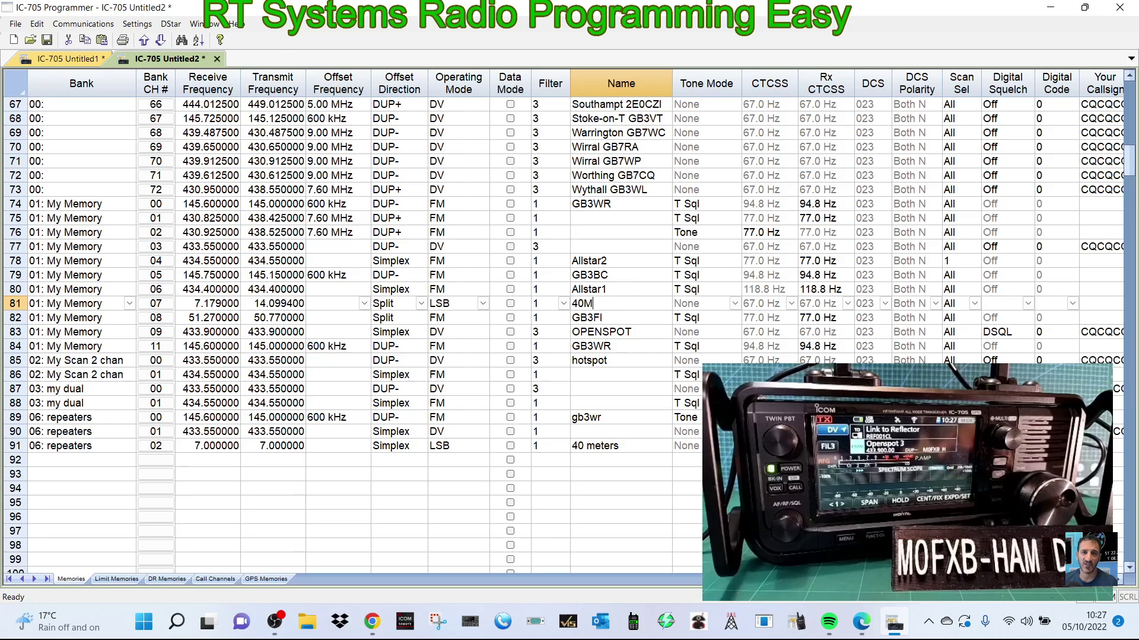
{"action": "type", "text": "0M"}
{"action": "left_click", "coordinate": [604, 247]}
{"action": "type", "text": "HOTS"}
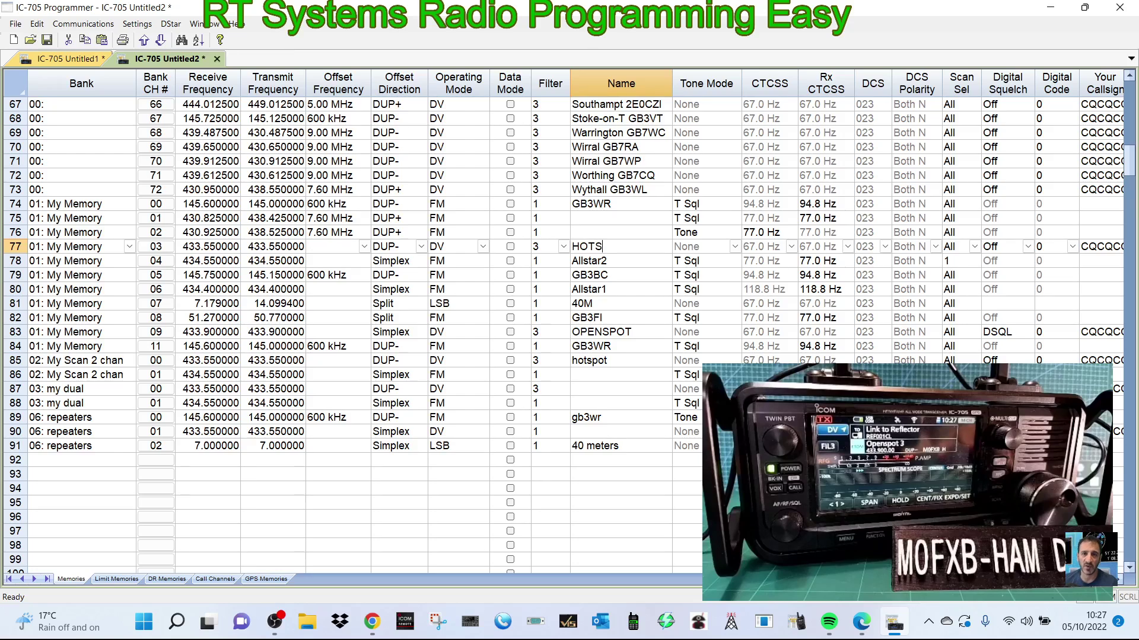
{"action": "type", "text": "POT"}
{"action": "left_click", "coordinate": [610, 314]}
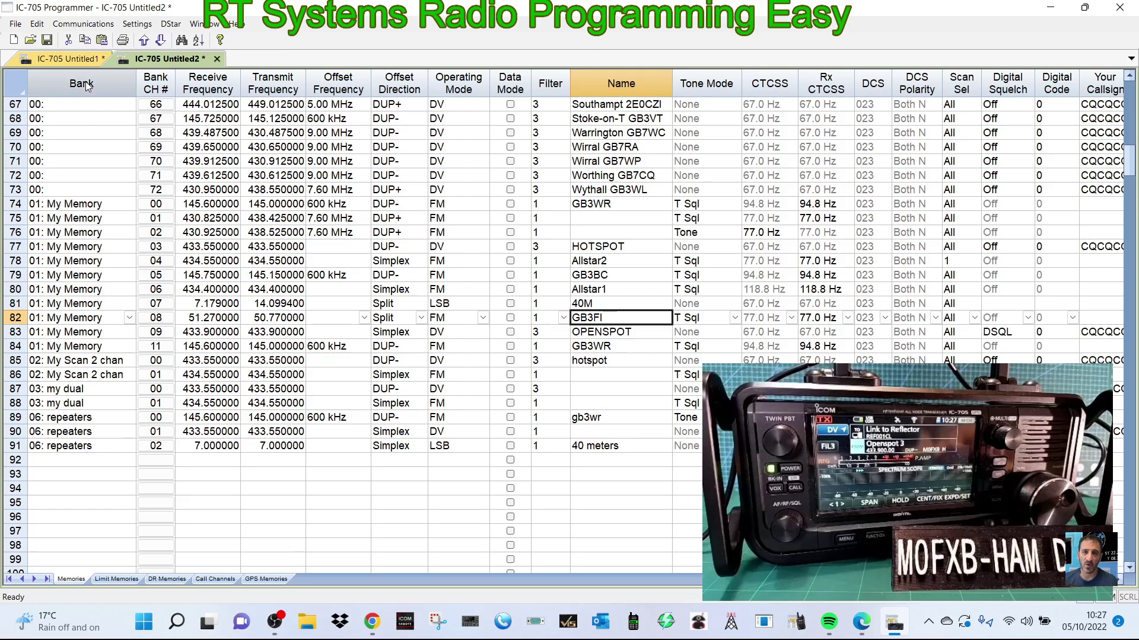
Flip between the Untitled1 and Untitled2 memory files to compare them, ending on Untitled2.
{"action": "left_click", "coordinate": [62, 56]}
{"action": "left_click", "coordinate": [160, 59]}
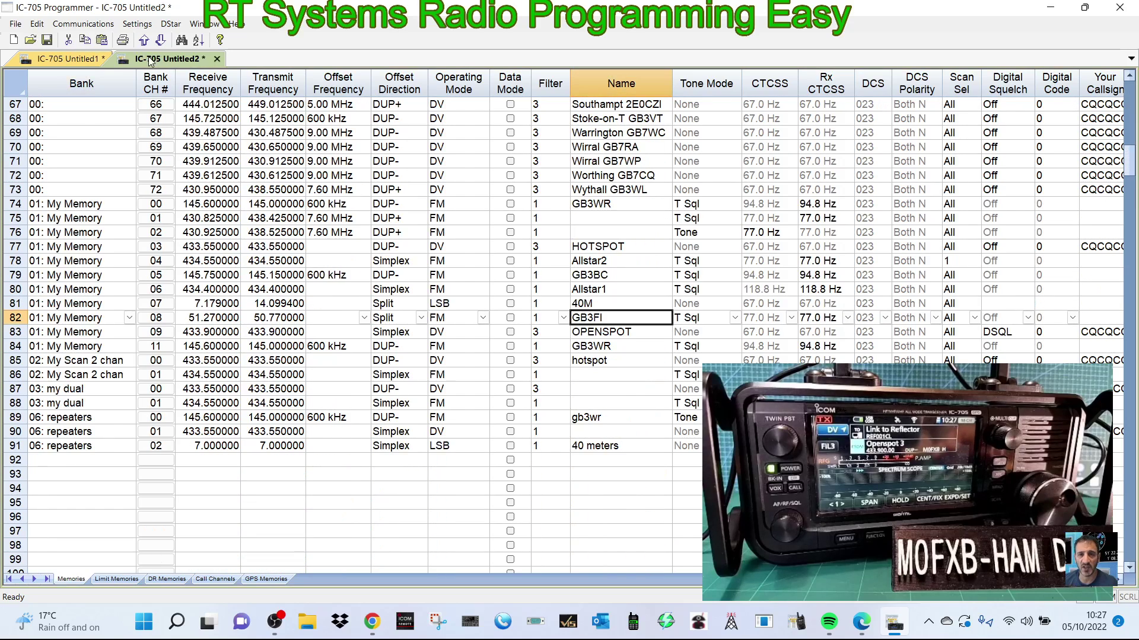
{"action": "left_click", "coordinate": [65, 59]}
{"action": "left_click", "coordinate": [210, 61]}
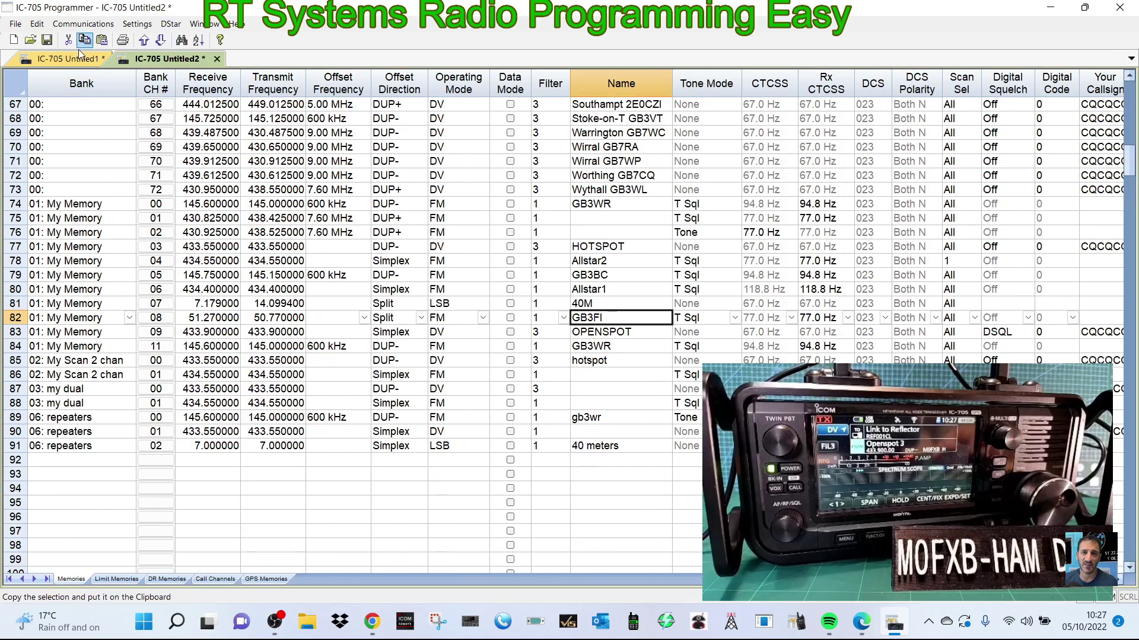
{"action": "left_click", "coordinate": [76, 59]}
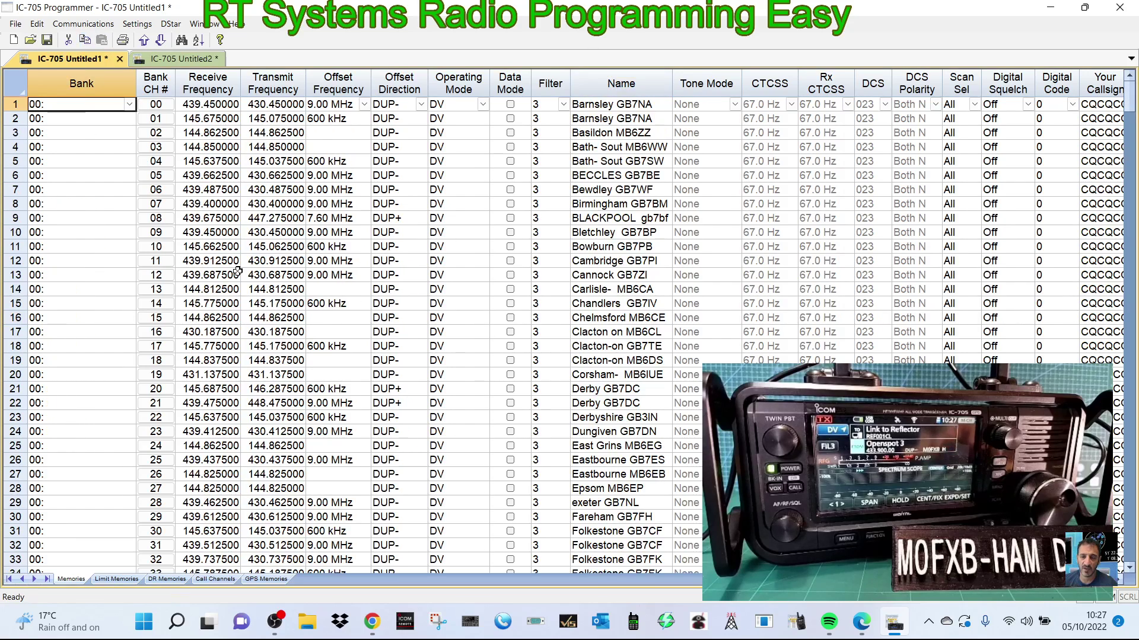
{"action": "left_click", "coordinate": [169, 58]}
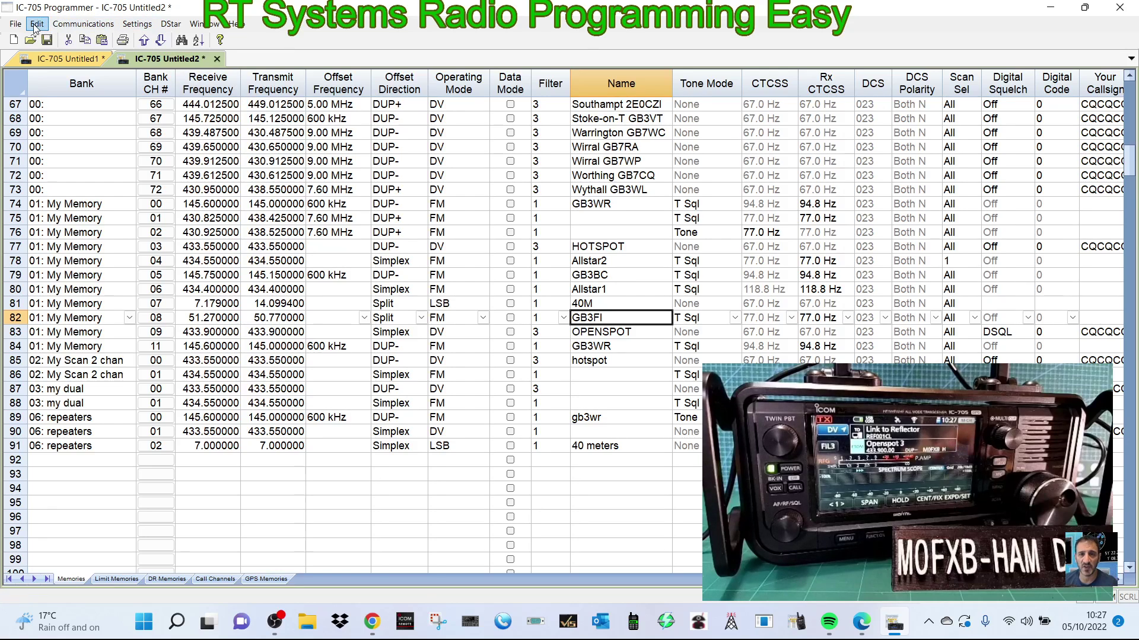
Scroll through Untitled2's 91 memories, rows 77–85 including HOTSPOT and GB3WR, and open the File menu.
{"action": "scroll", "coordinate": [350, 320], "scroll_direction": "down", "scroll_amount": 3}
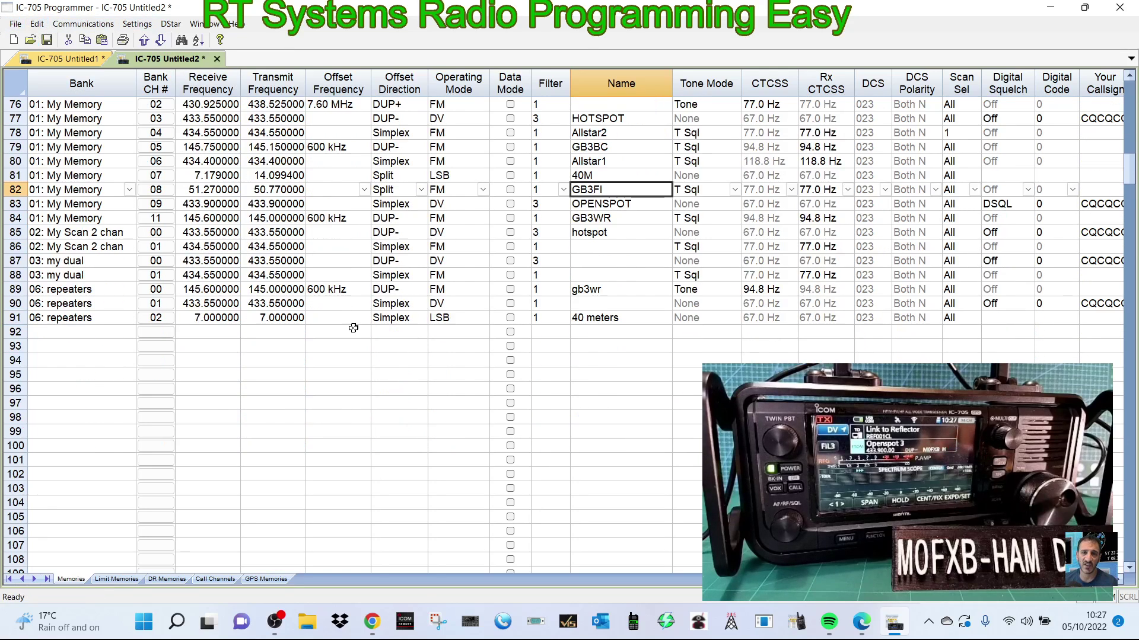
{"action": "scroll", "coordinate": [352, 326], "scroll_direction": "up", "scroll_amount": 5}
{"action": "scroll", "coordinate": [356, 335], "scroll_direction": "down", "scroll_amount": 3}
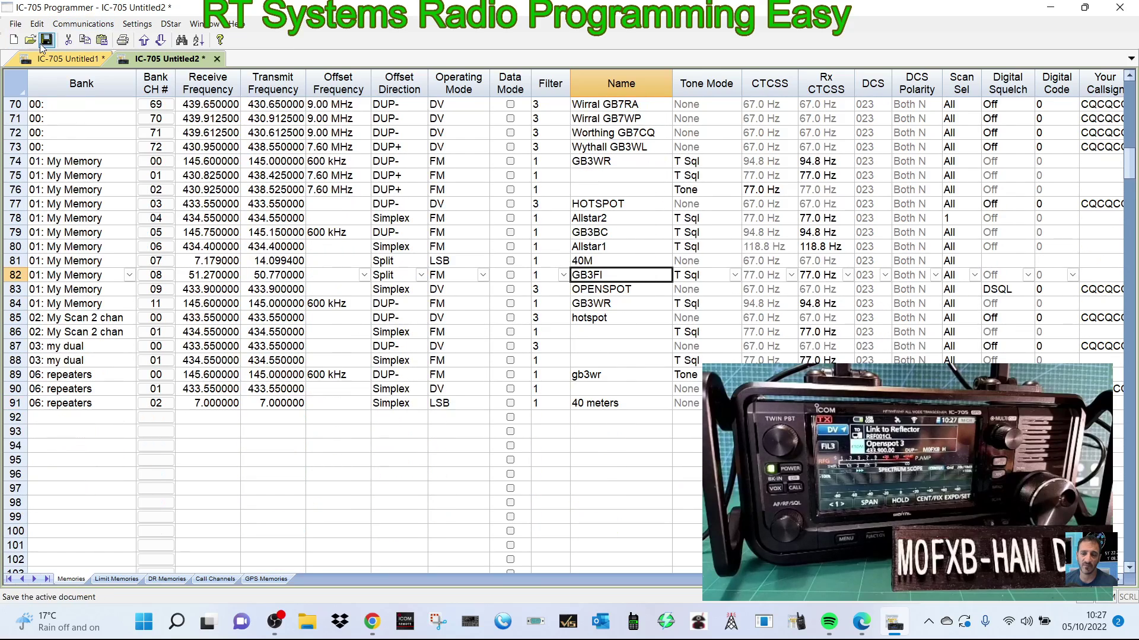
{"action": "left_click", "coordinate": [17, 27]}
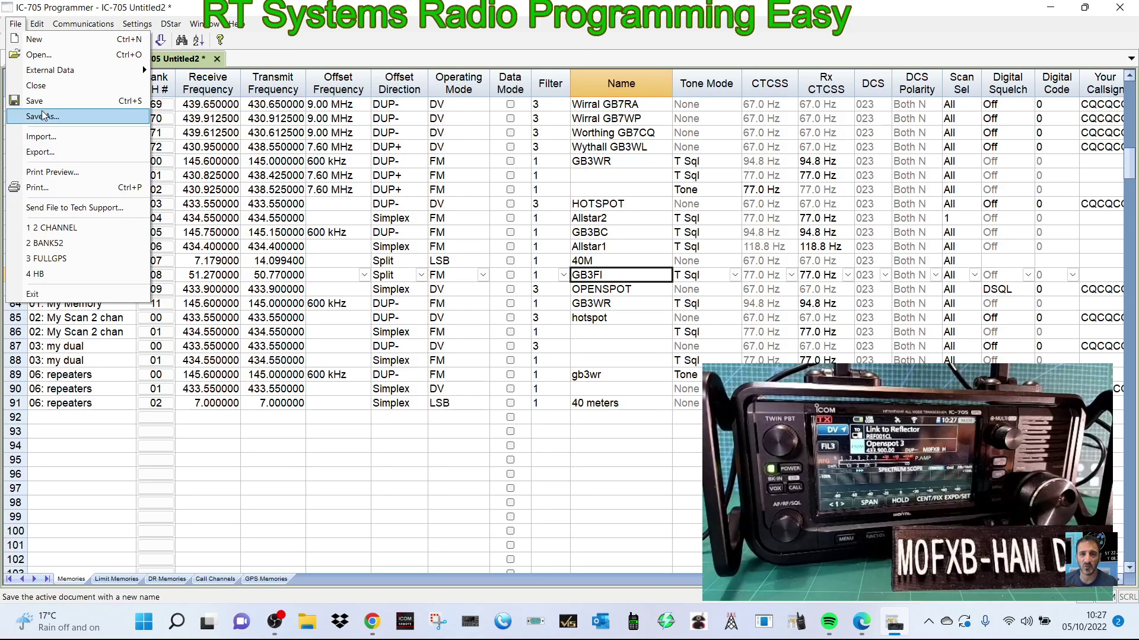
Run a RepeaterBook search for 6 m, 2 m and 70 cm repeaters within 30 miles of Bristol, UK.
{"action": "mouse_move", "coordinate": [40, 73]}
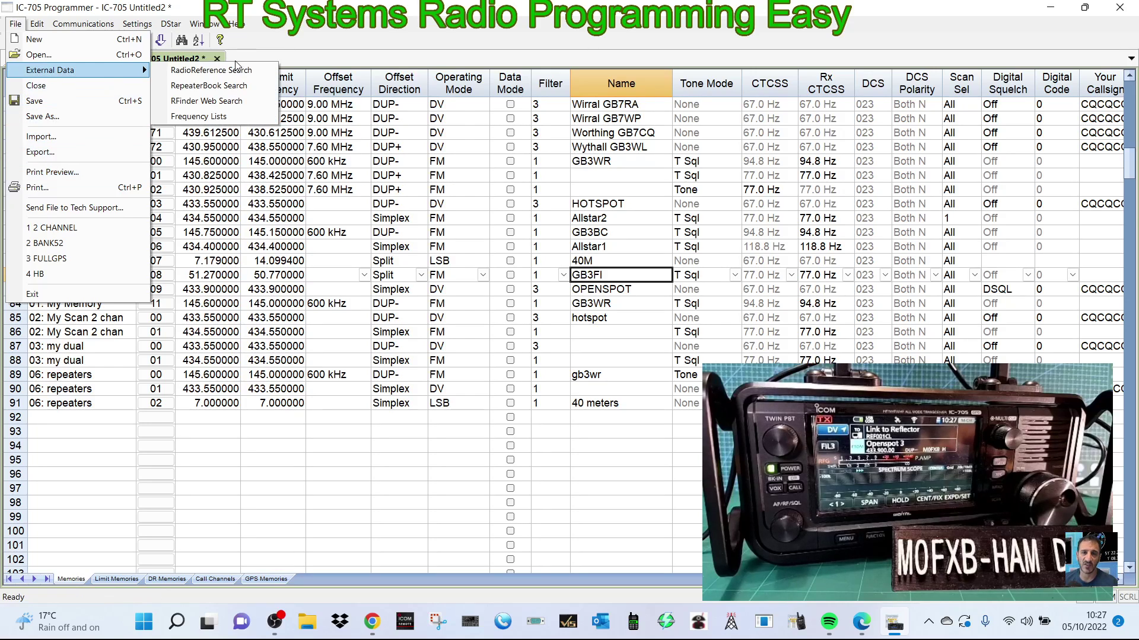
{"action": "left_click", "coordinate": [231, 87]}
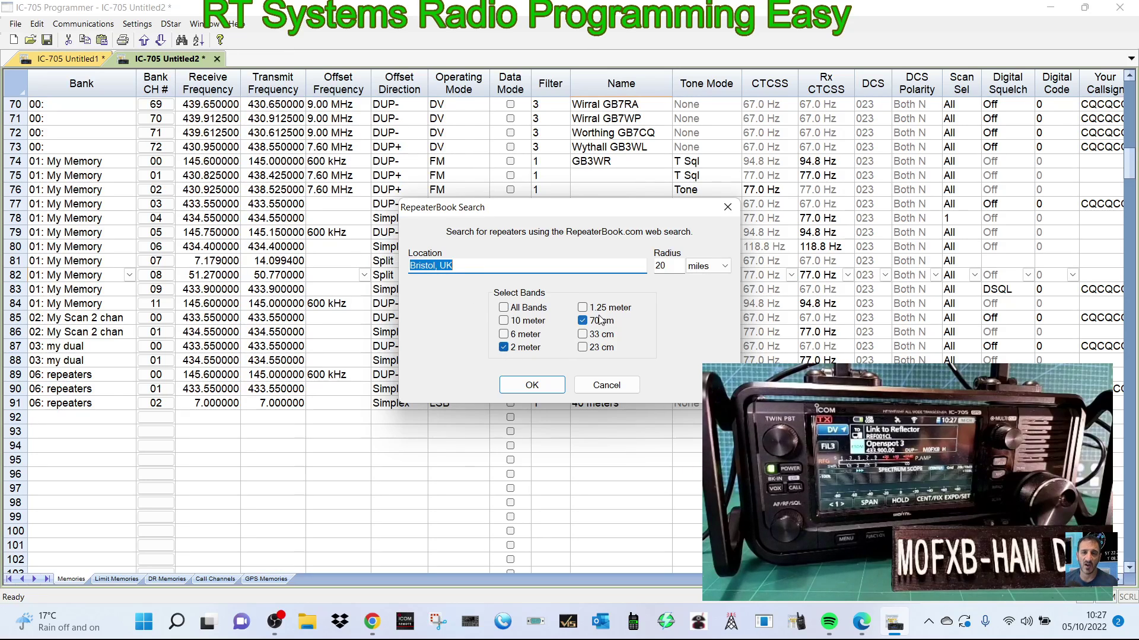
{"action": "left_click", "coordinate": [509, 335]}
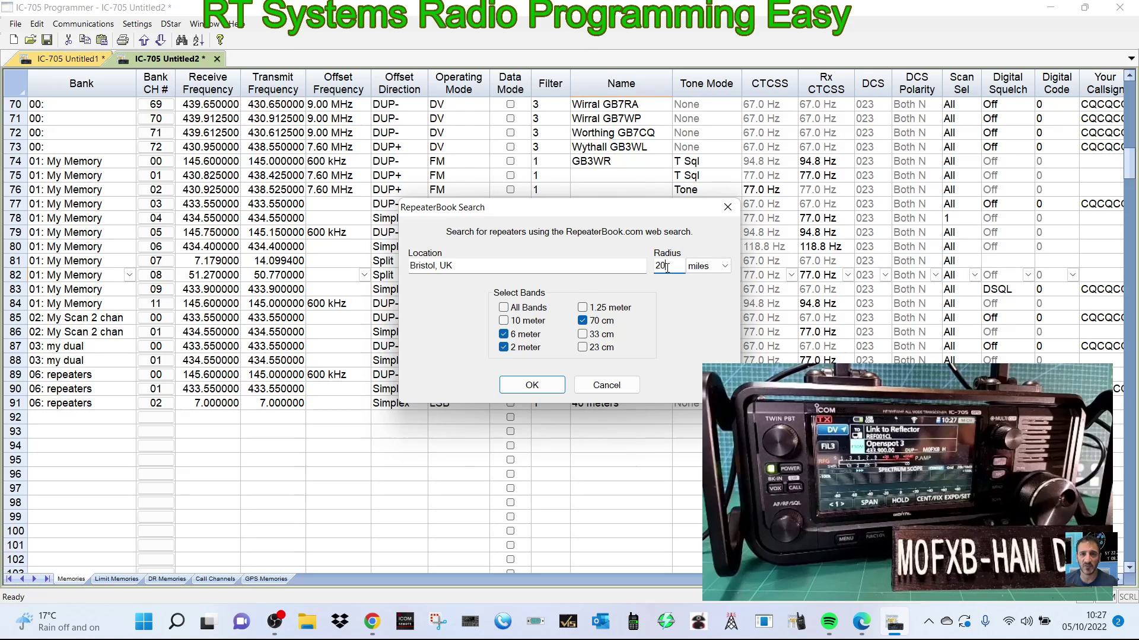
{"action": "key", "text": "BackSpace"}
{"action": "type", "text": "30"}
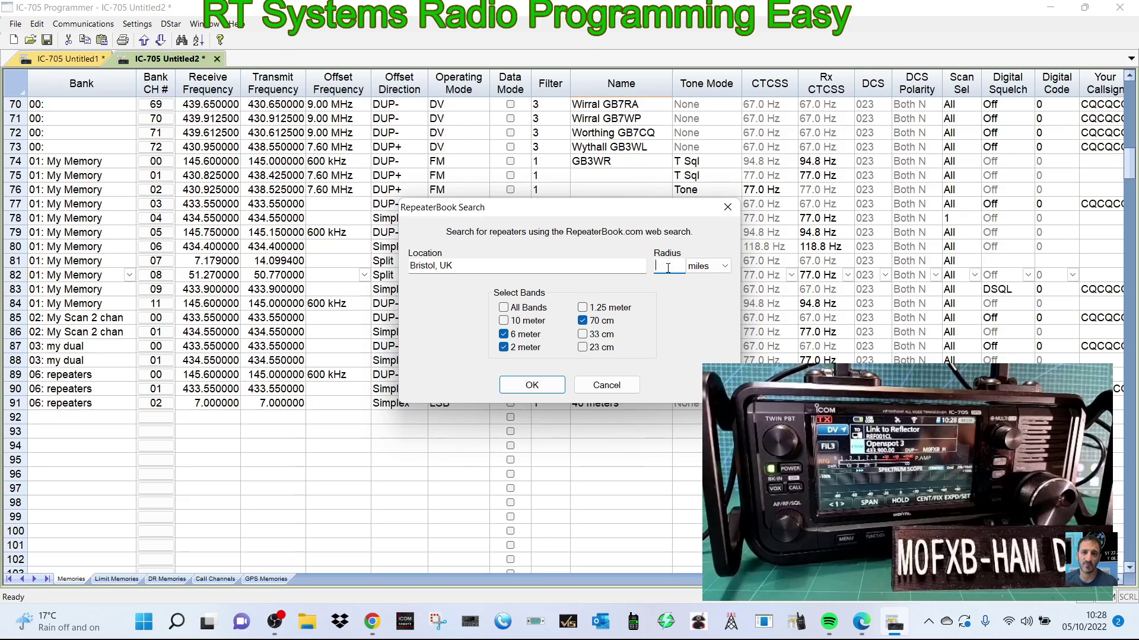
{"action": "type", "text": "30"}
{"action": "left_click", "coordinate": [724, 266]}
{"action": "left_click", "coordinate": [724, 266]}
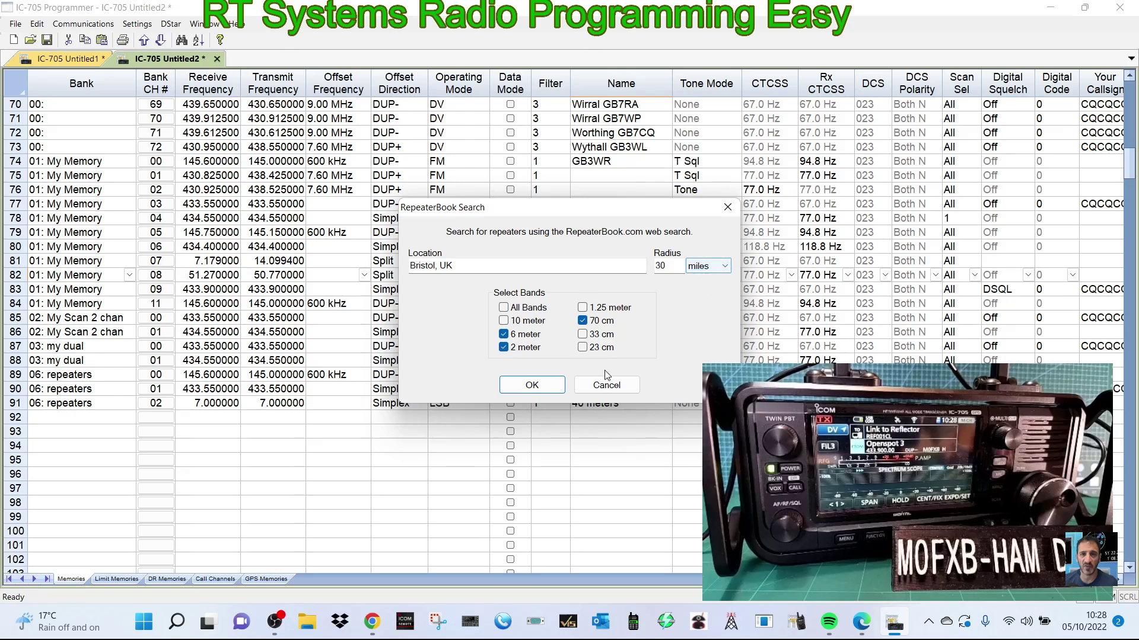
{"action": "left_click", "coordinate": [525, 386]}
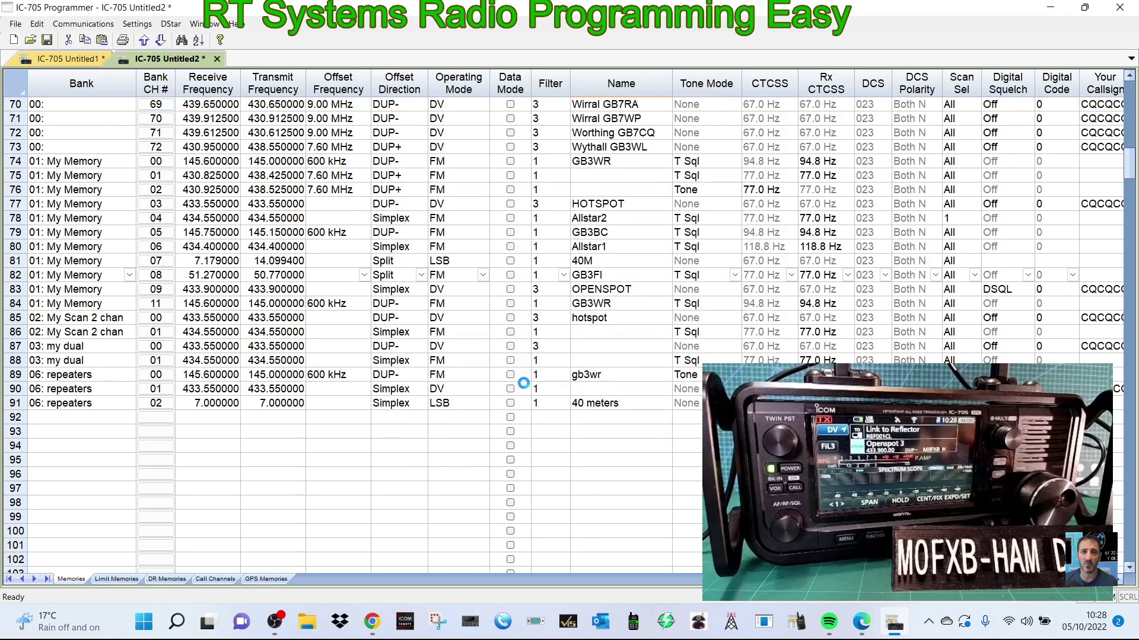
Review the Bristol repeater results and create a new IC-705 file from them.
{"action": "scroll", "coordinate": [511, 309], "scroll_direction": "down", "scroll_amount": 1}
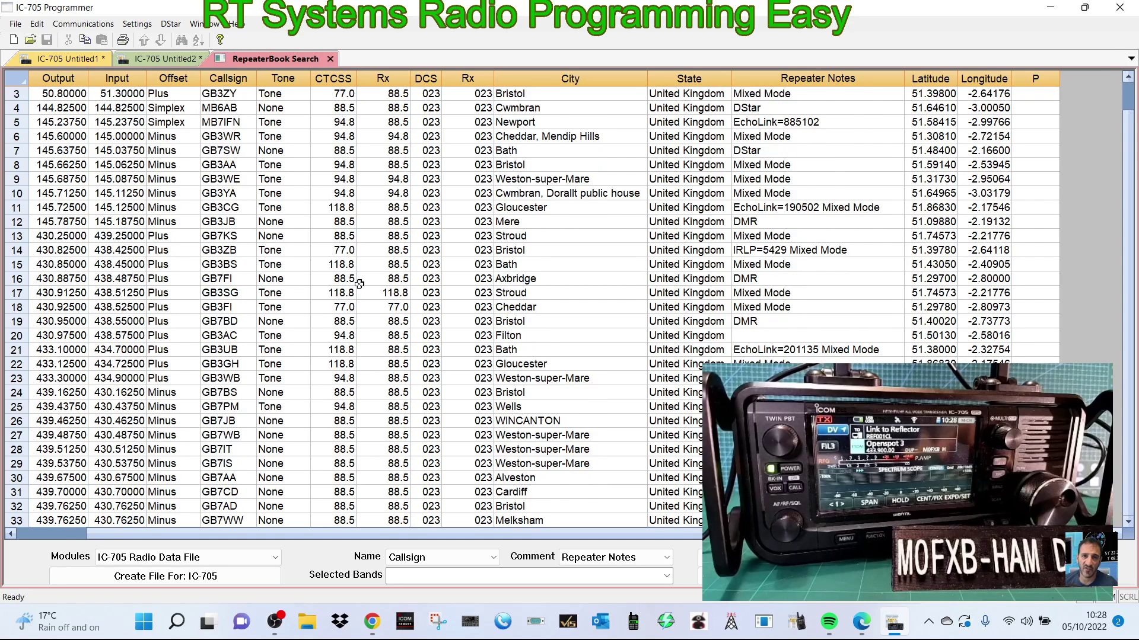
{"action": "scroll", "coordinate": [359, 284], "scroll_direction": "up", "scroll_amount": 1}
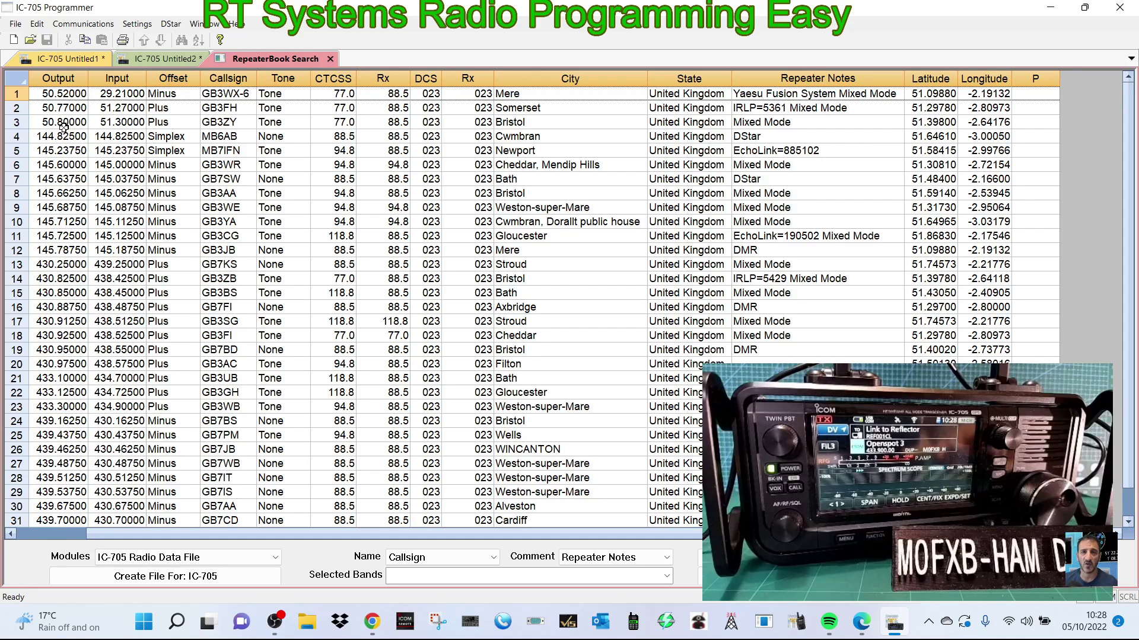
{"action": "left_click", "coordinate": [14, 95]}
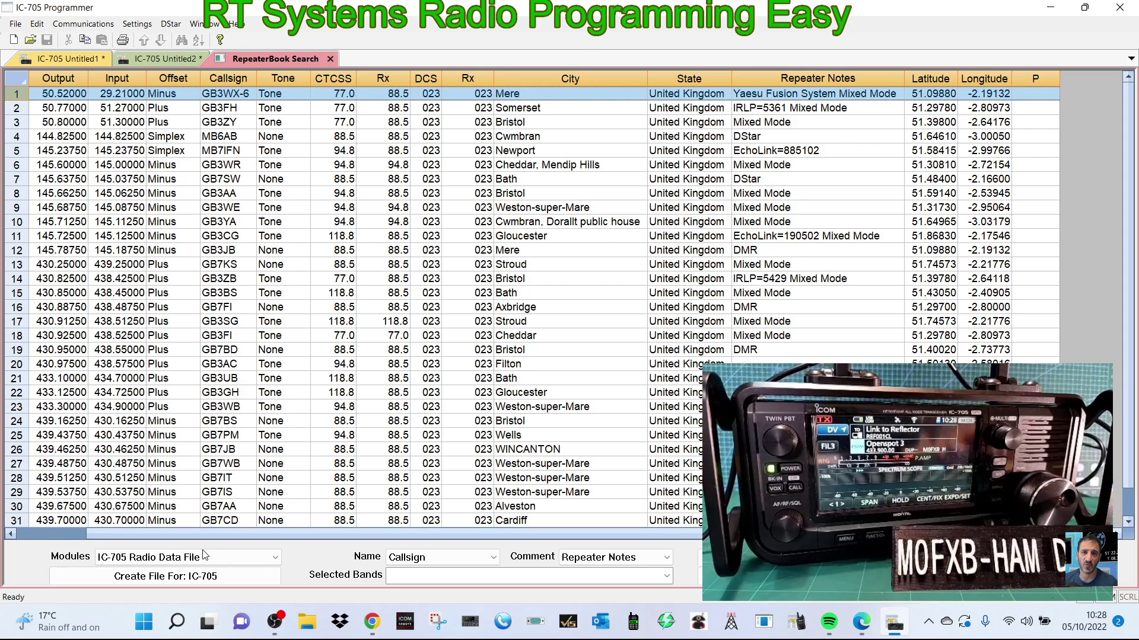
{"action": "left_click", "coordinate": [176, 579]}
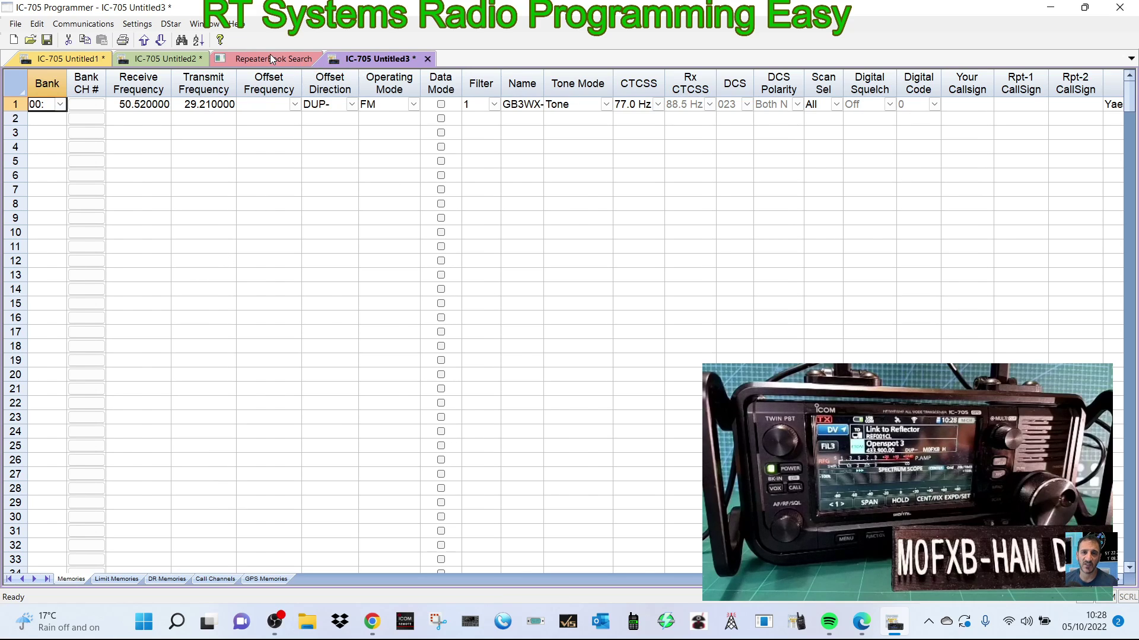
Compare the results with the new Untitled3 file, then select repeater rows 1–18.
{"action": "left_click", "coordinate": [270, 59]}
{"action": "left_click", "coordinate": [400, 57]}
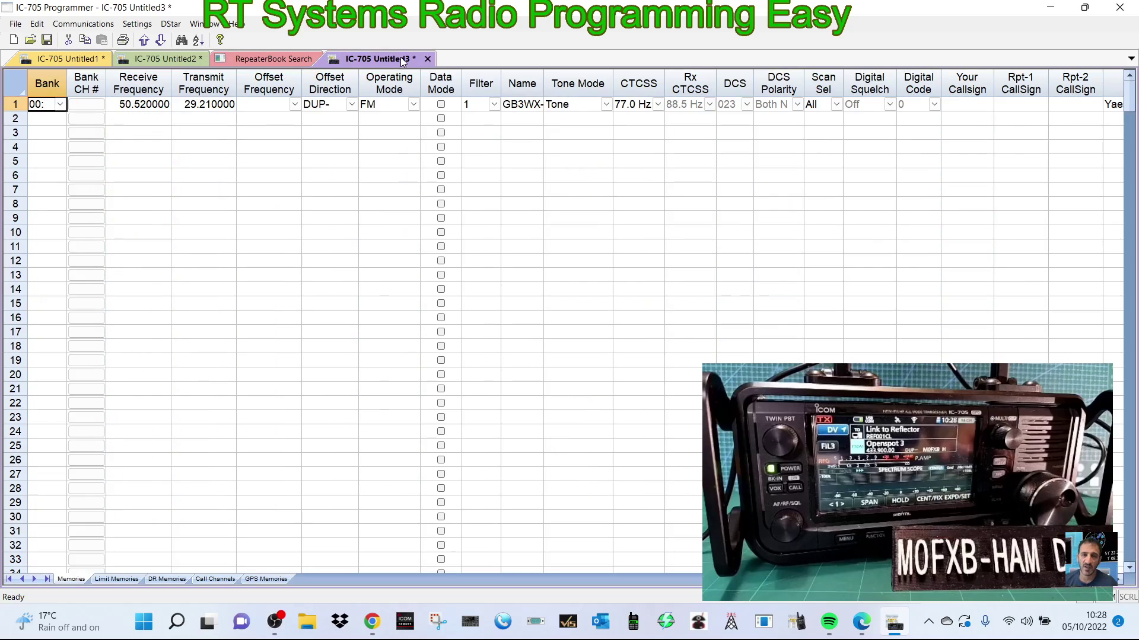
{"action": "left_click", "coordinate": [279, 56]}
{"action": "left_click", "coordinate": [376, 56]}
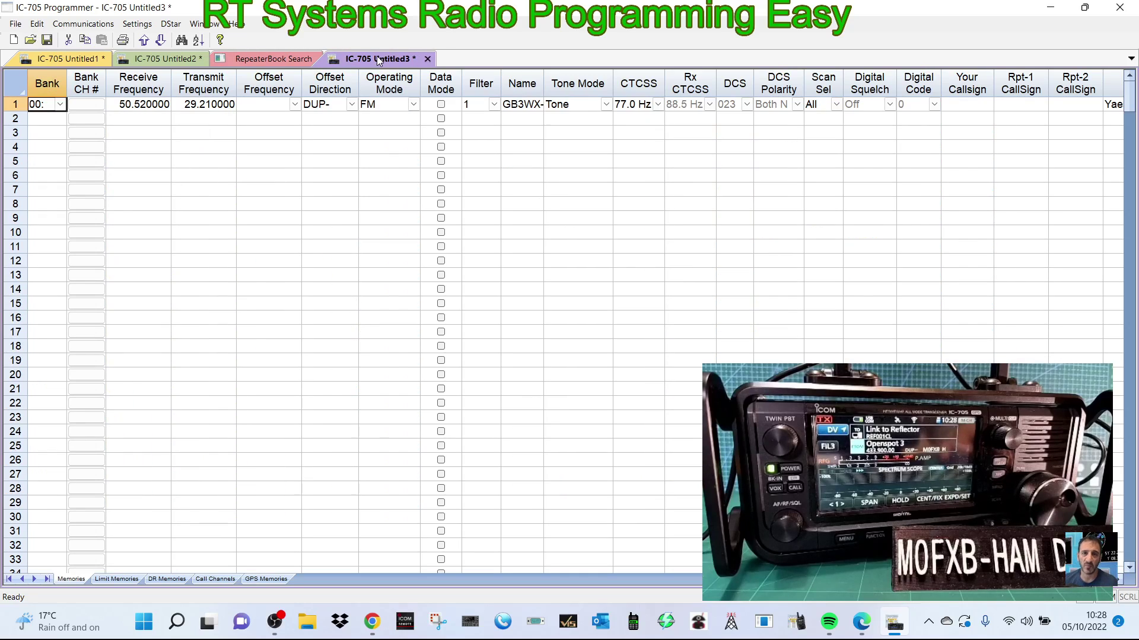
{"action": "left_click", "coordinate": [276, 56]}
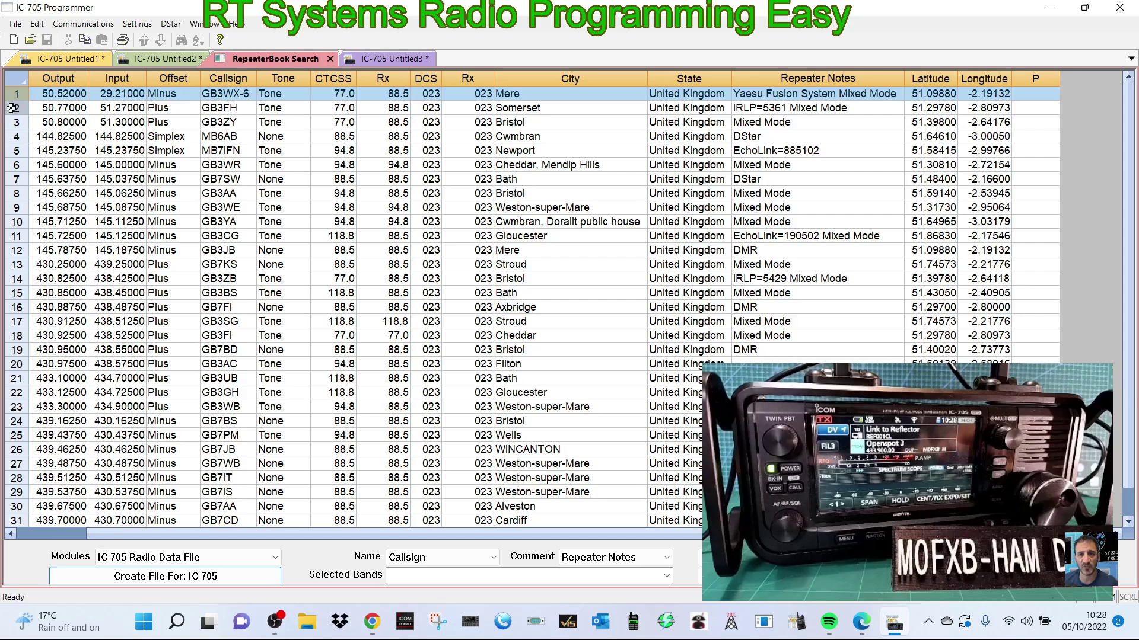
{"action": "left_click_drag", "start_coordinate": [13, 94], "coordinate": [70, 557]}
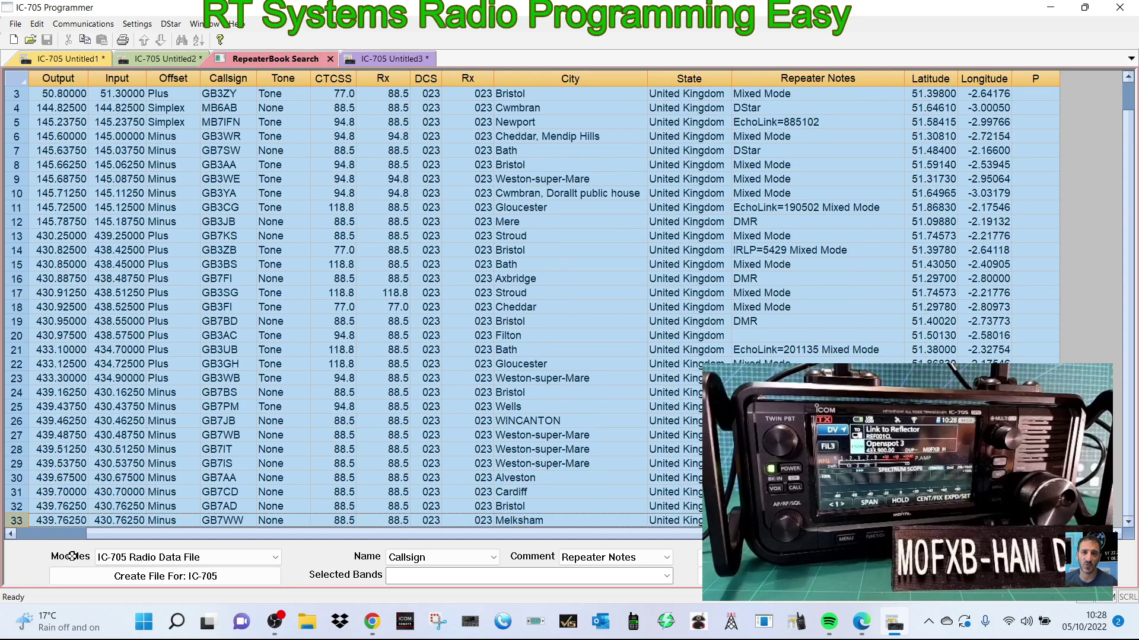
{"action": "right_click", "coordinate": [104, 340]}
{"action": "left_click", "coordinate": [345, 140]}
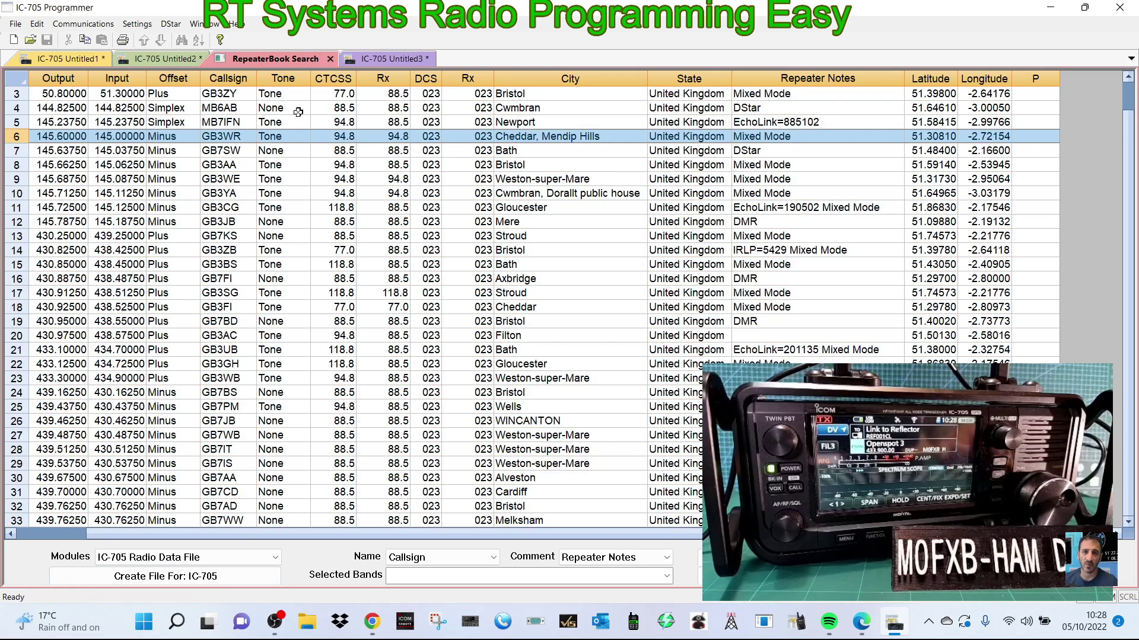
Check Untitled3's GB3WX 50.520000 memory, then return to RepeaterBook Search and select every repeater with Ctrl+A.
{"action": "left_click", "coordinate": [368, 57]}
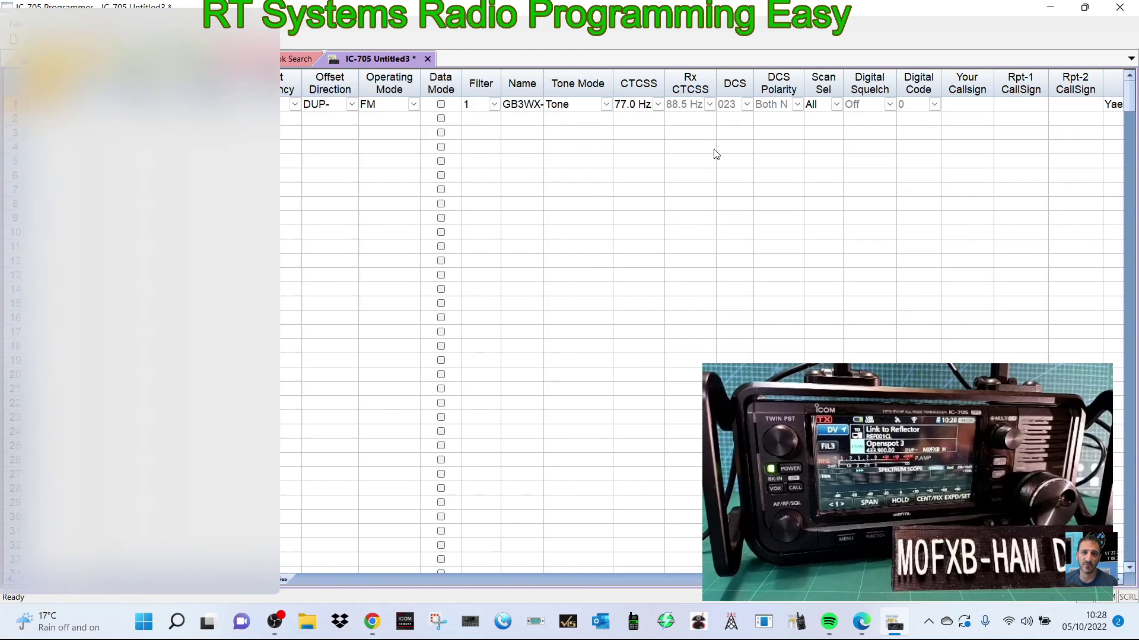
{"action": "left_click", "coordinate": [703, 160]}
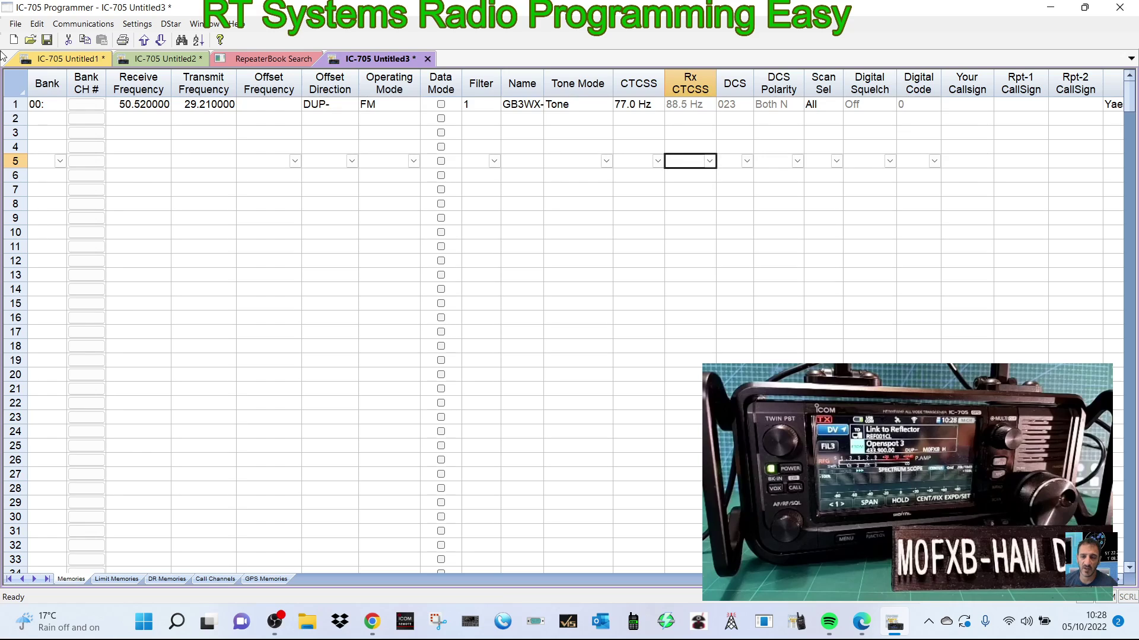
{"action": "left_click", "coordinate": [16, 24]}
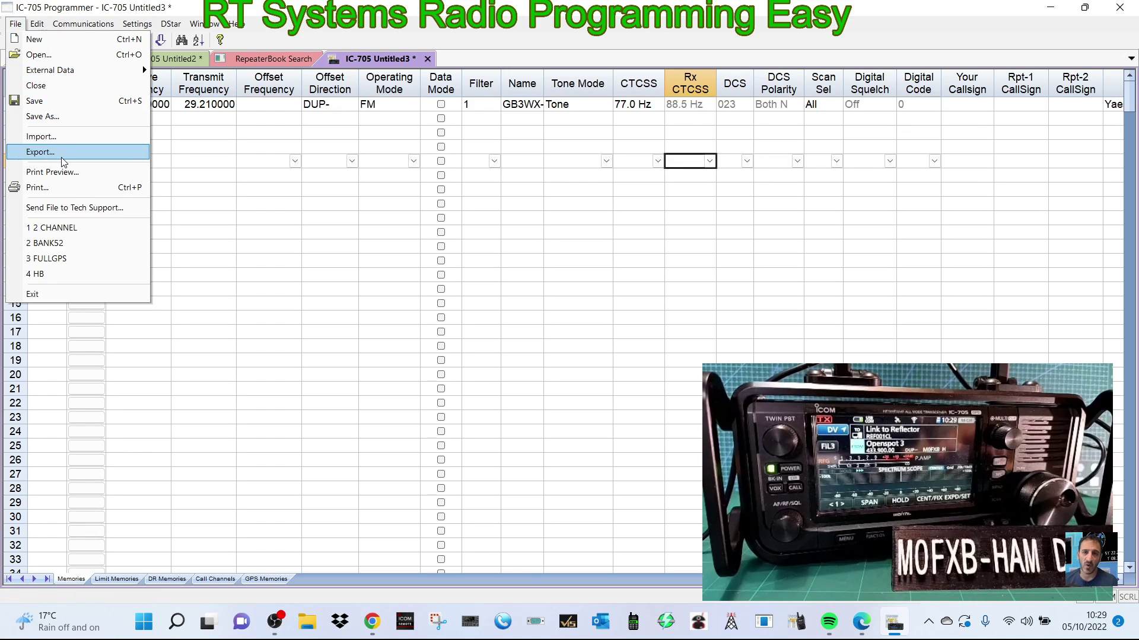
{"action": "mouse_move", "coordinate": [69, 75]}
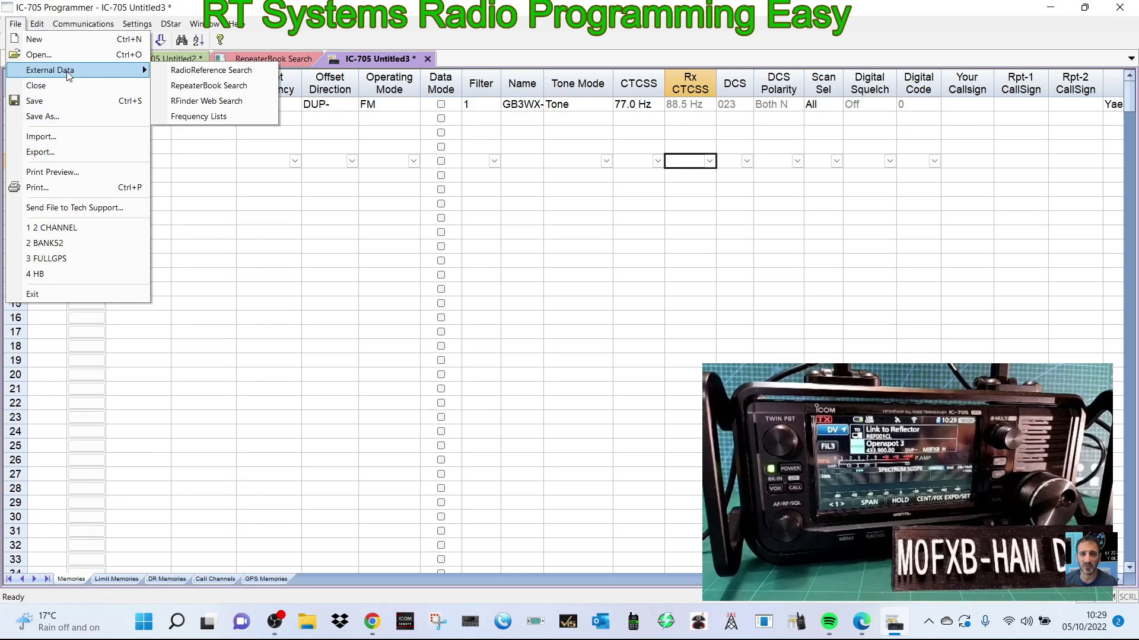
{"action": "left_click", "coordinate": [230, 86]}
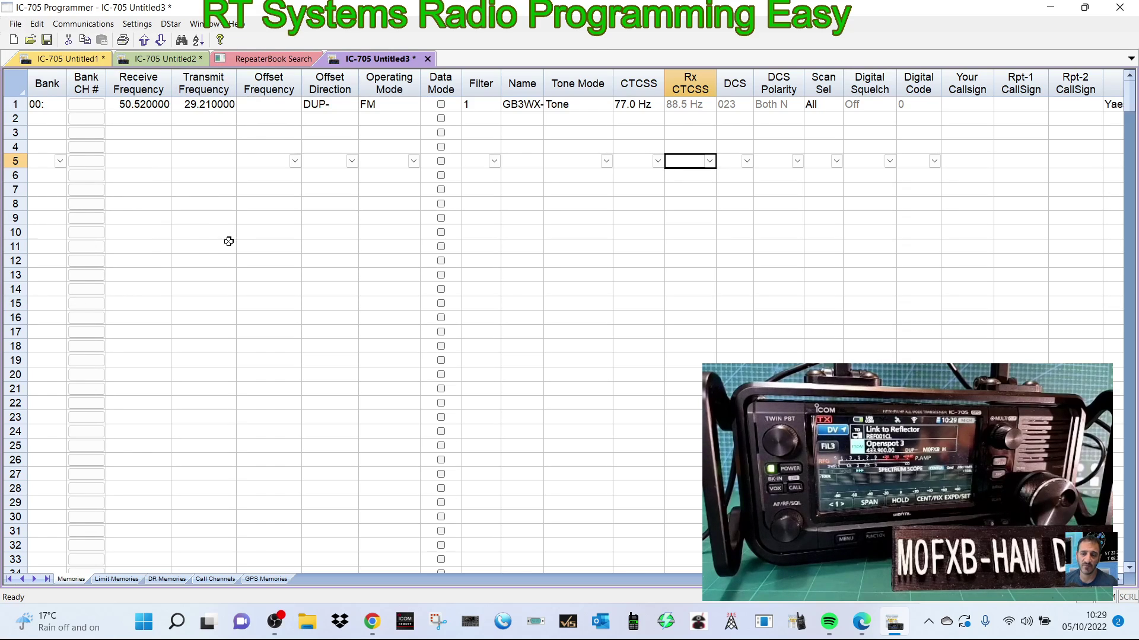
{"action": "left_click", "coordinate": [269, 58]}
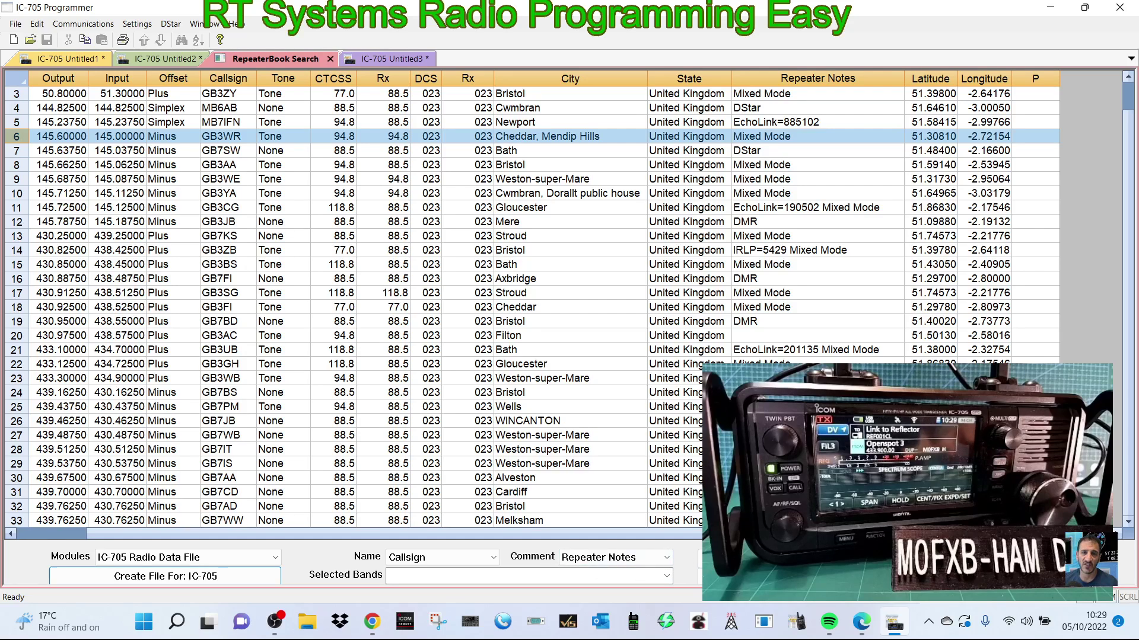
{"action": "key", "text": "ctrl+a"}
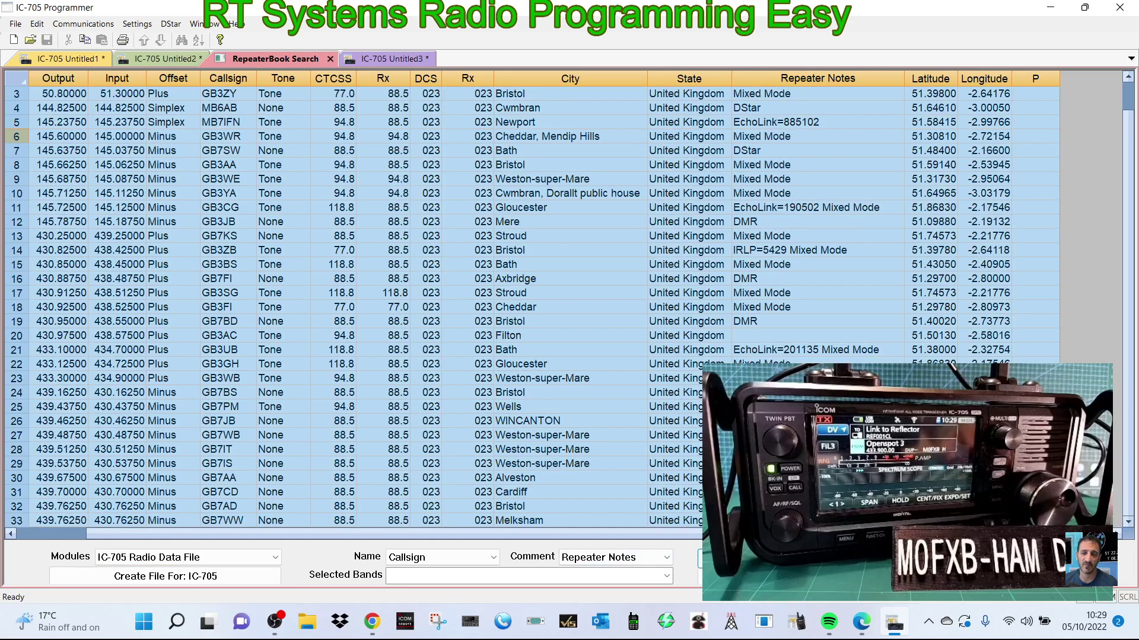
{"action": "right_click", "coordinate": [35, 207]}
Copy all selected repeaters and paste them into Untitled2 from row 92, starting with GB3WX-6 at 50.520000.
{"action": "left_click", "coordinate": [70, 230]}
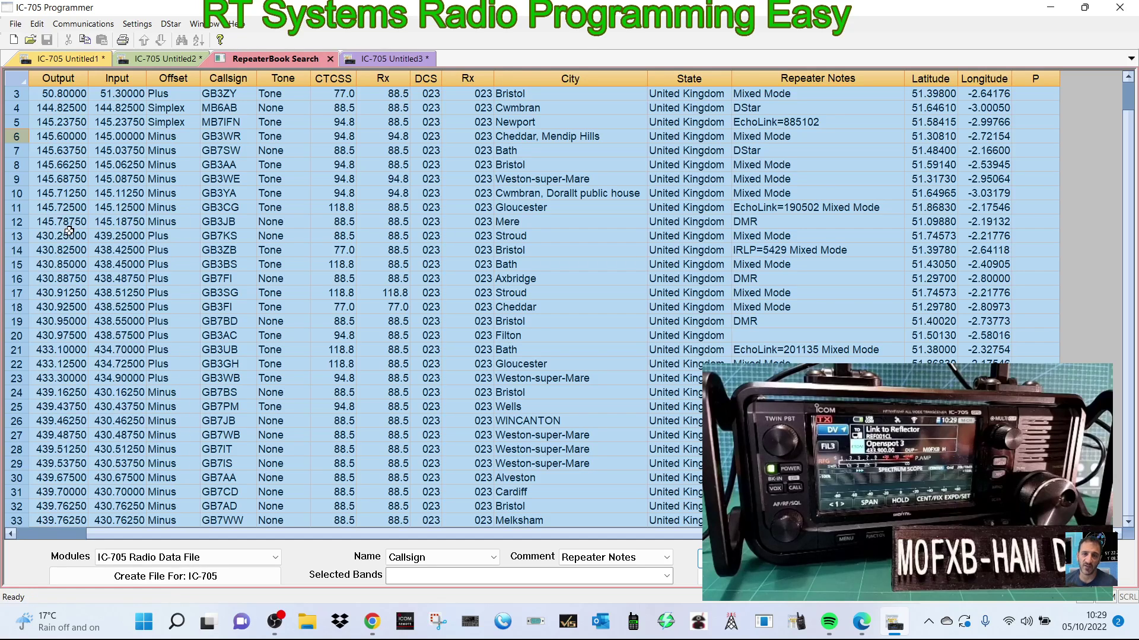
{"action": "left_click", "coordinate": [165, 59]}
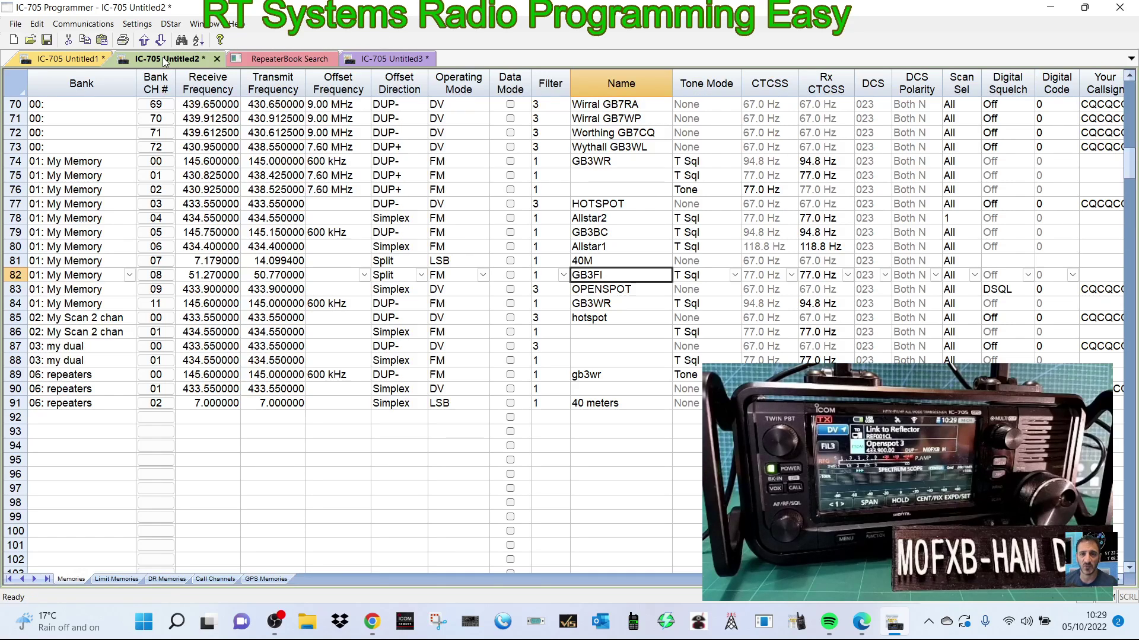
{"action": "left_click", "coordinate": [12, 417]}
{"action": "right_click", "coordinate": [64, 448]}
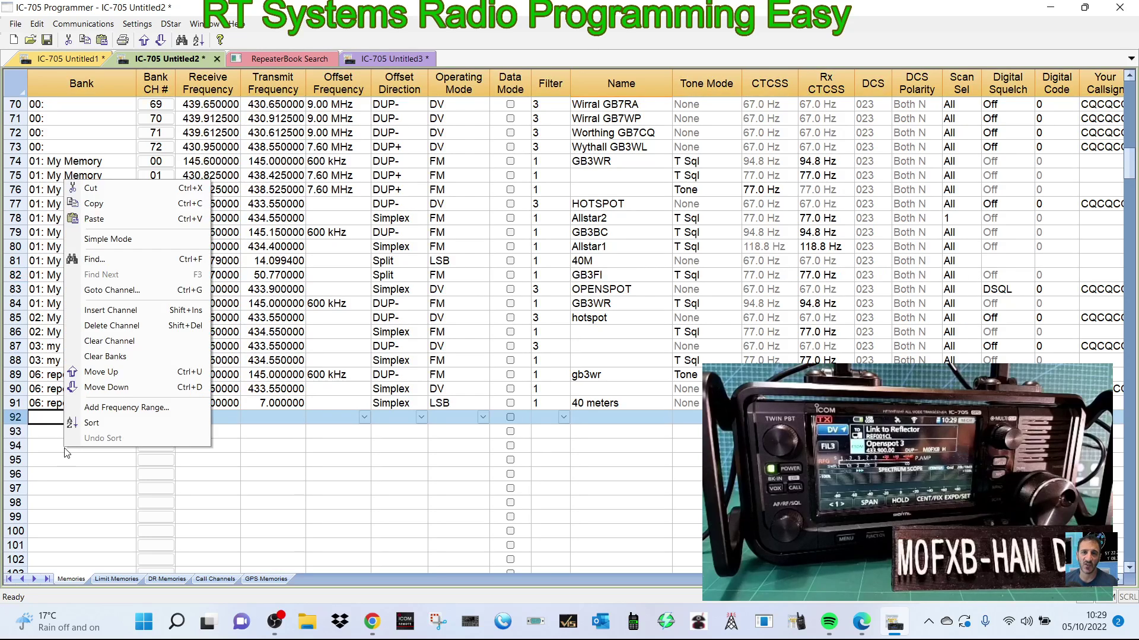
{"action": "left_click", "coordinate": [106, 223]}
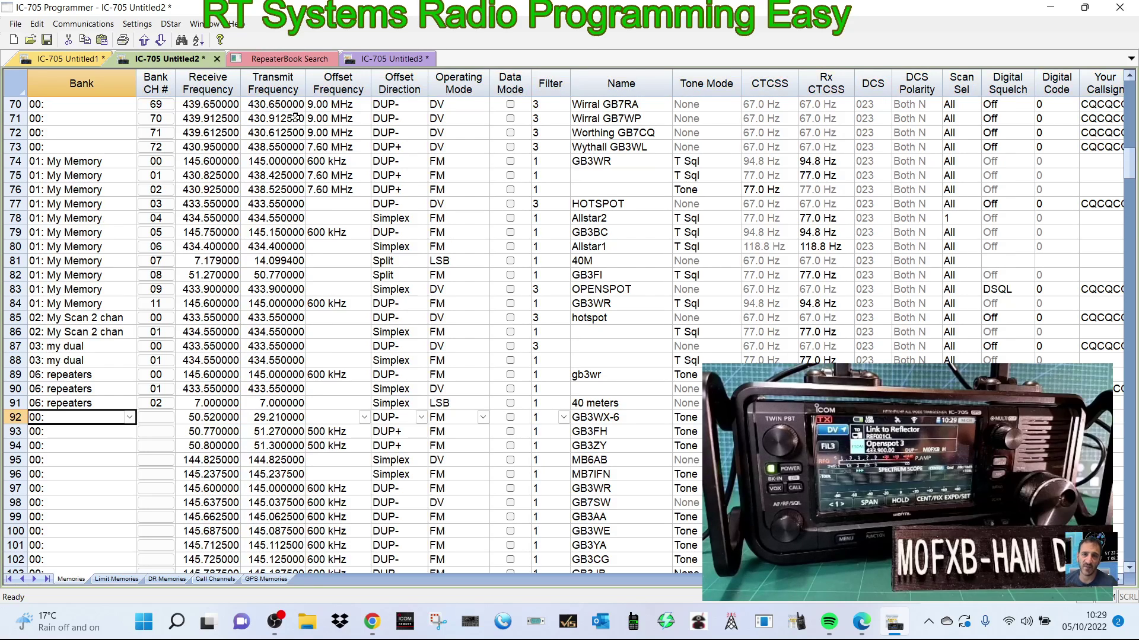
{"action": "left_click", "coordinate": [286, 59]}
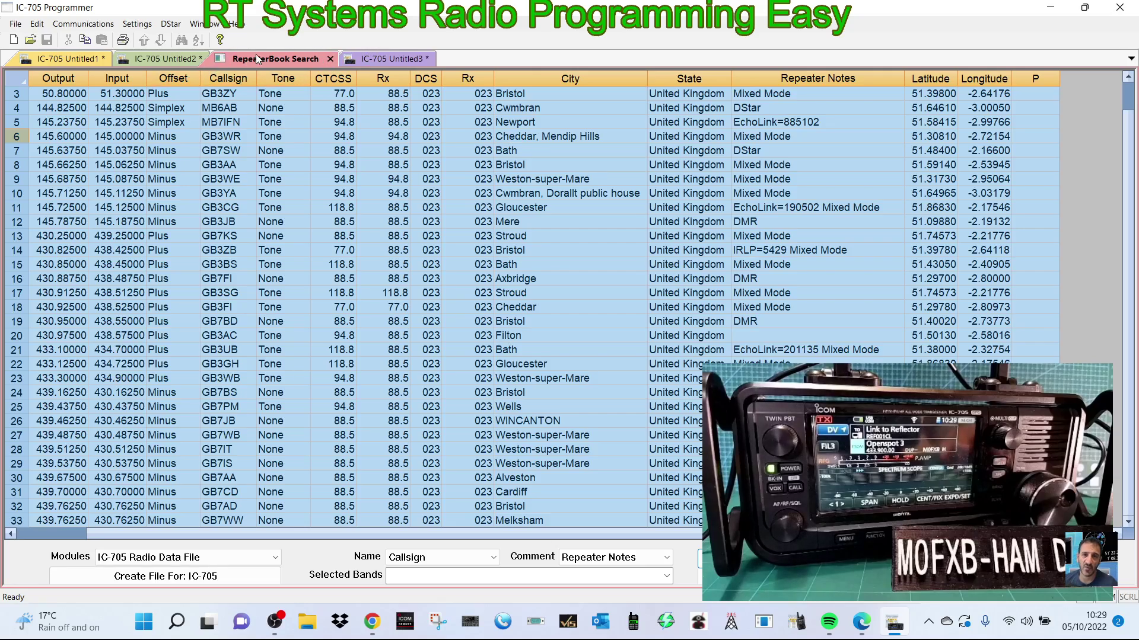
{"action": "left_click", "coordinate": [166, 62]}
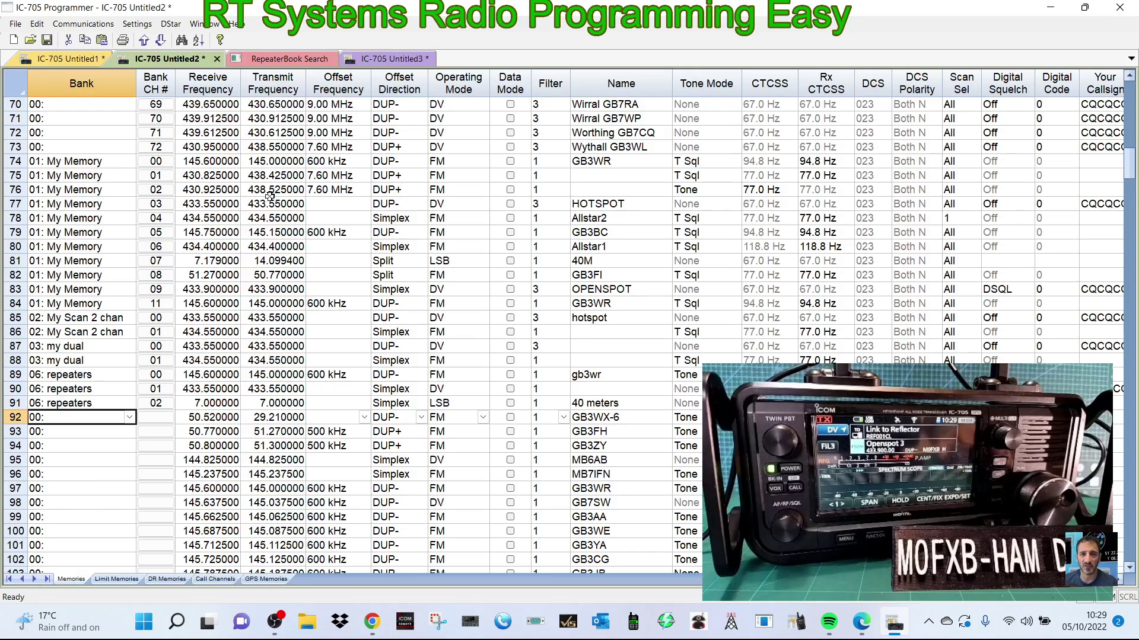
{"action": "scroll", "coordinate": [350, 533], "scroll_direction": "down", "scroll_amount": 11}
{"action": "scroll", "coordinate": [341, 533], "scroll_direction": "up", "scroll_amount": 12}
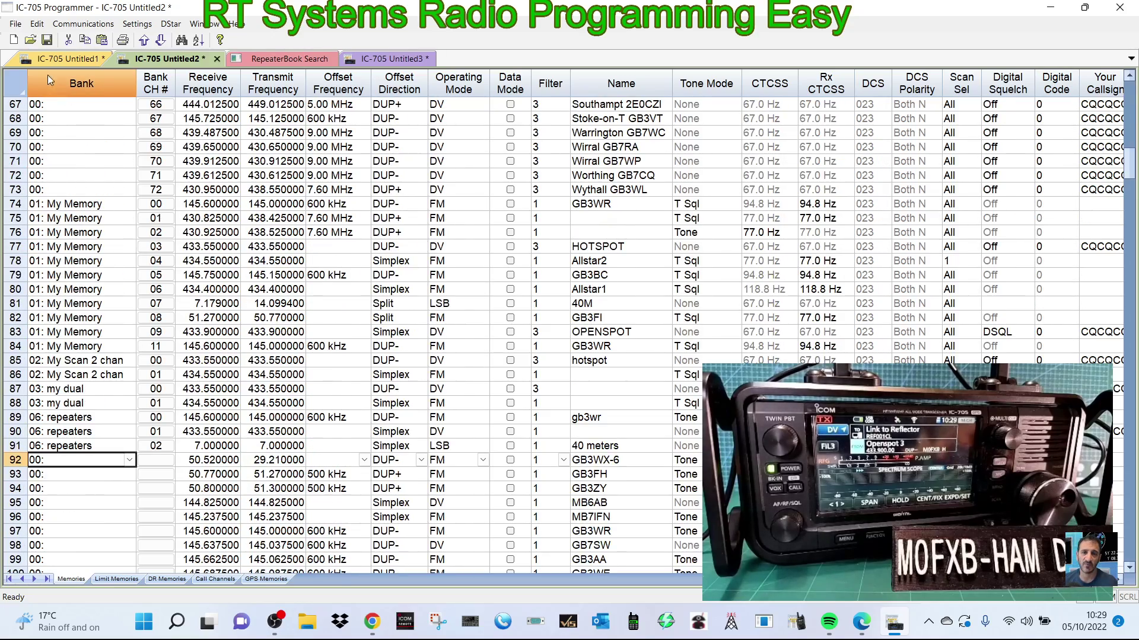
Open Radio Menu Settings and page through Common 2 and Common 4 to the GPS page.
{"action": "left_click", "coordinate": [137, 24]}
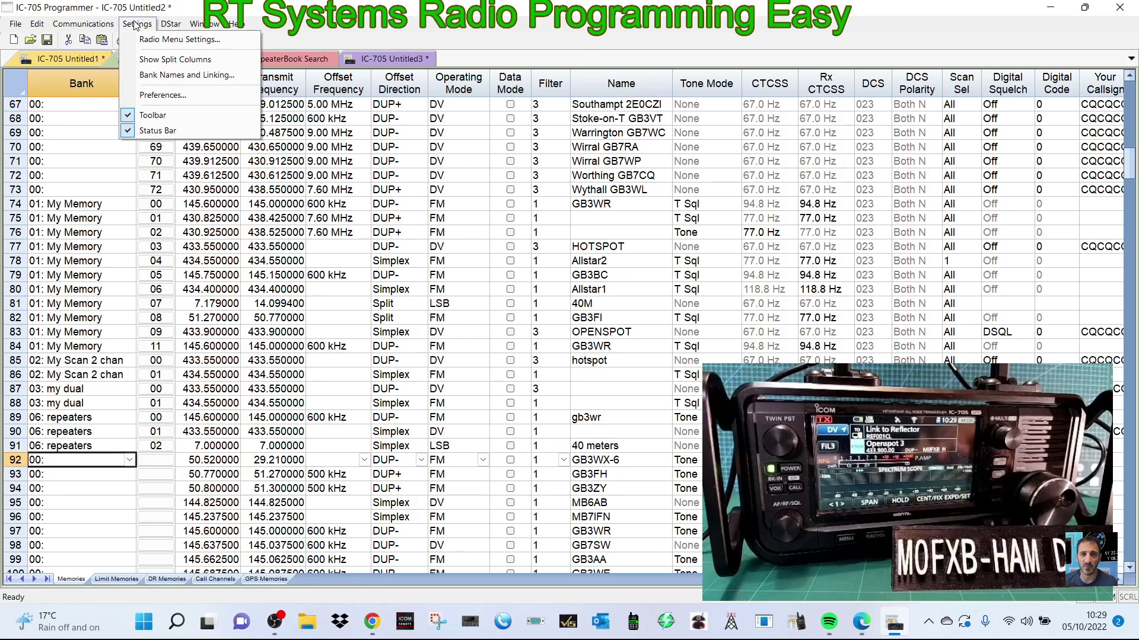
{"action": "left_click", "coordinate": [178, 39]}
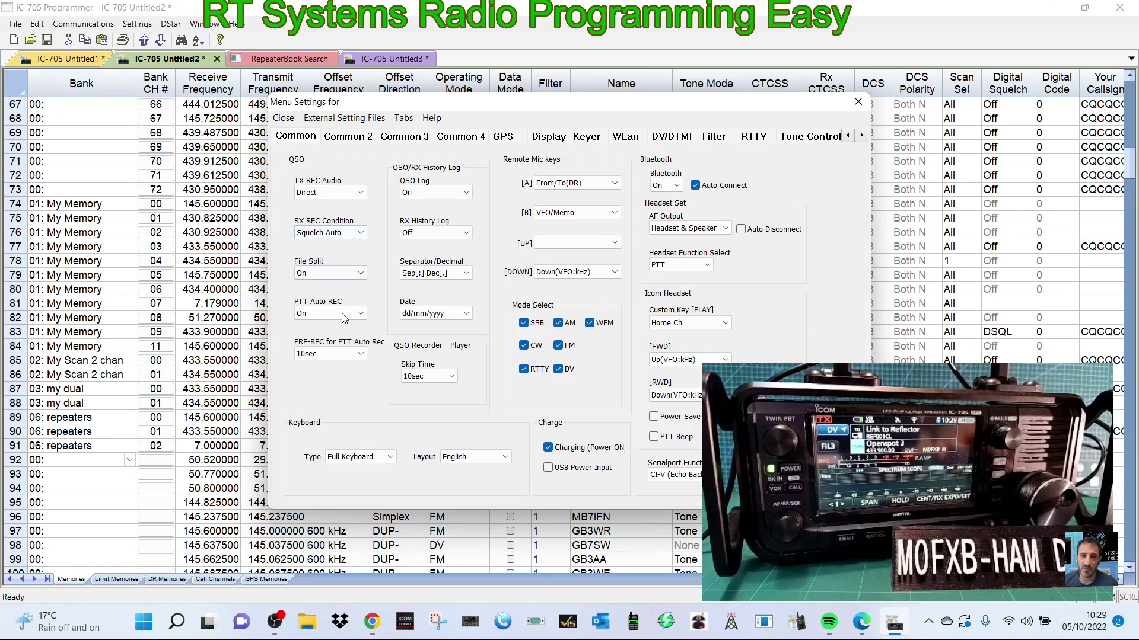
{"action": "left_click", "coordinate": [309, 196]}
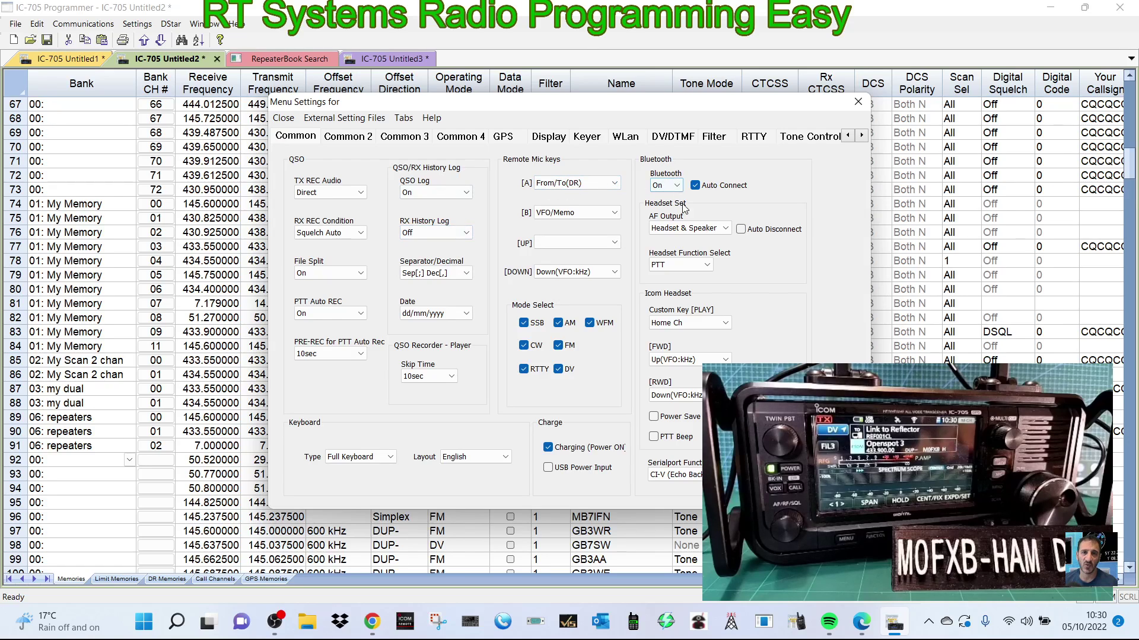
{"action": "left_click", "coordinate": [356, 140]}
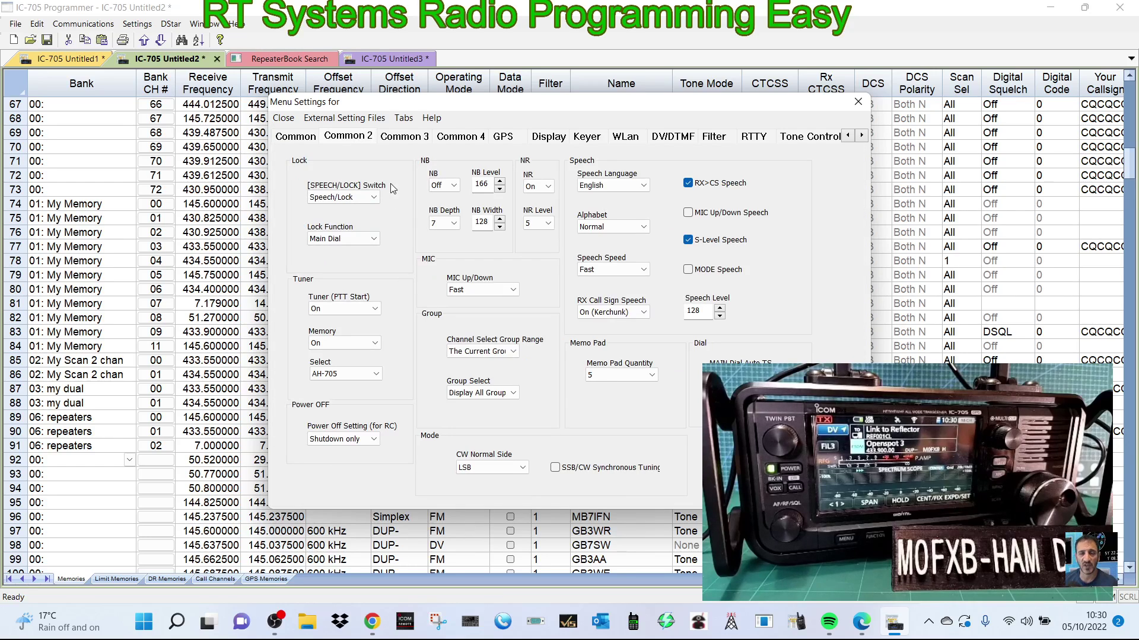
{"action": "left_click", "coordinate": [450, 137]}
{"action": "left_click", "coordinate": [502, 138]}
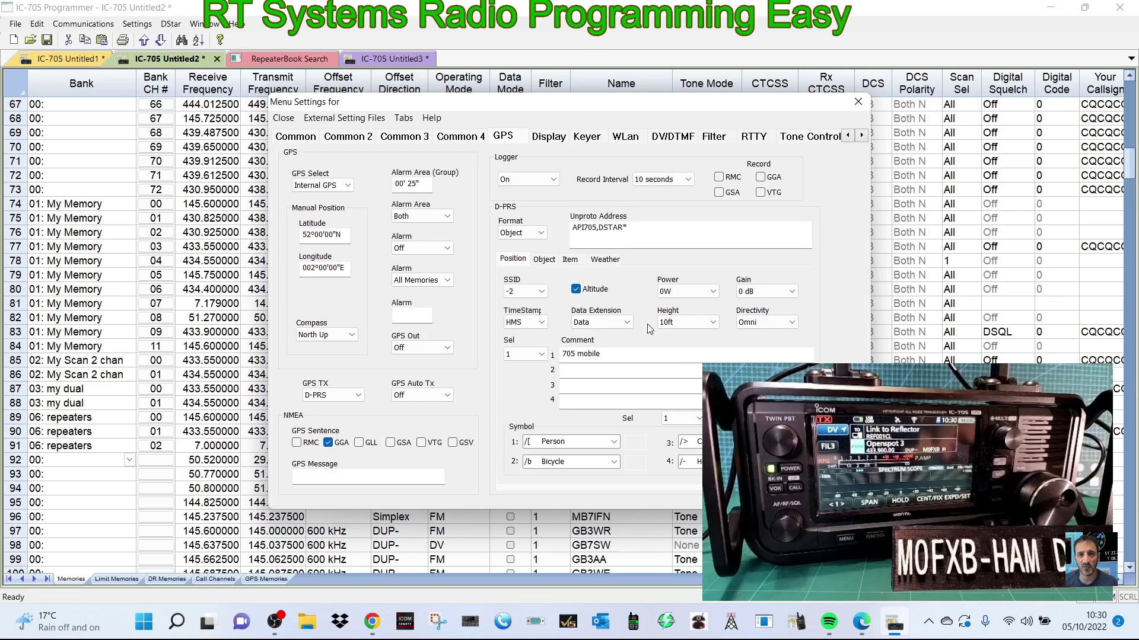
Set the D-PRS transmit power to 9W and type 'AN' in the GPS Message field.
{"action": "left_click", "coordinate": [714, 292]}
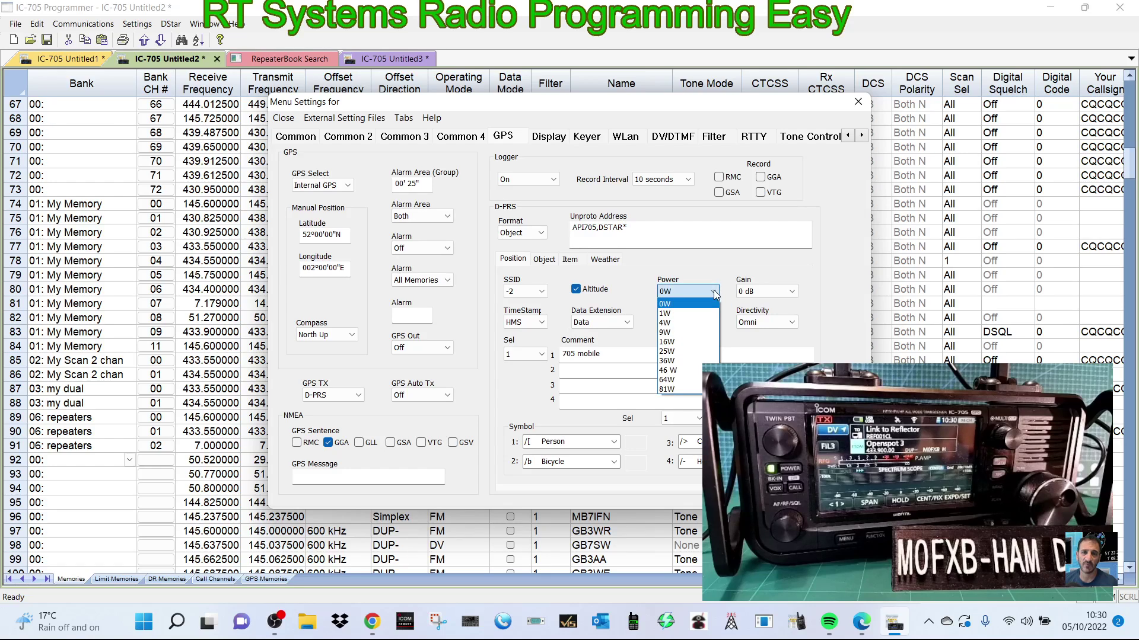
{"action": "left_click", "coordinate": [685, 333]}
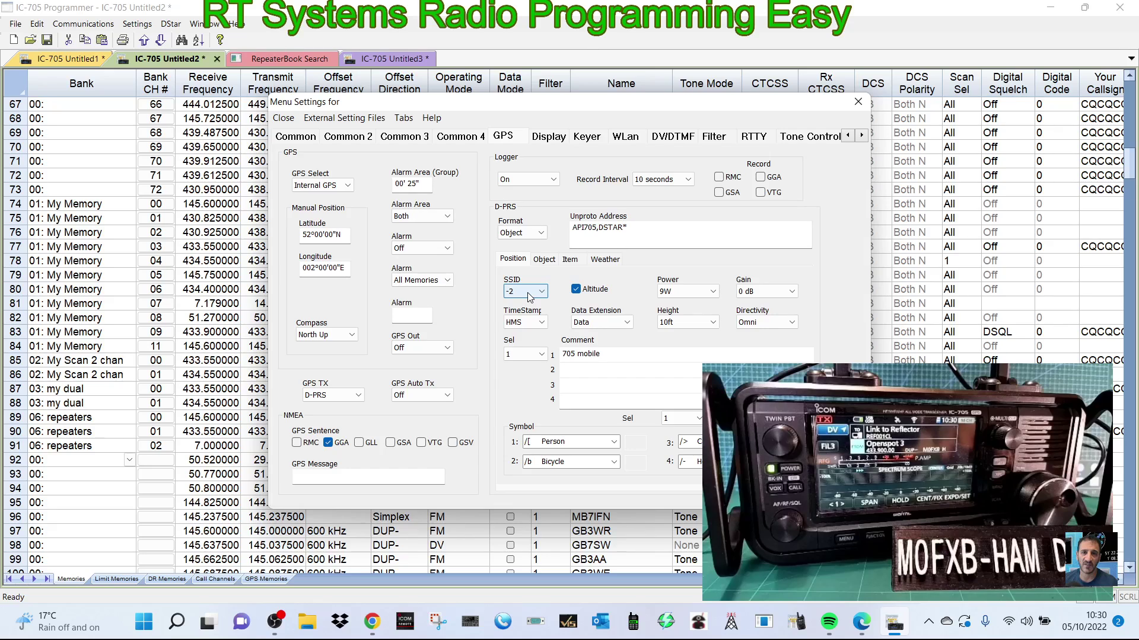
{"action": "left_click", "coordinate": [319, 478]}
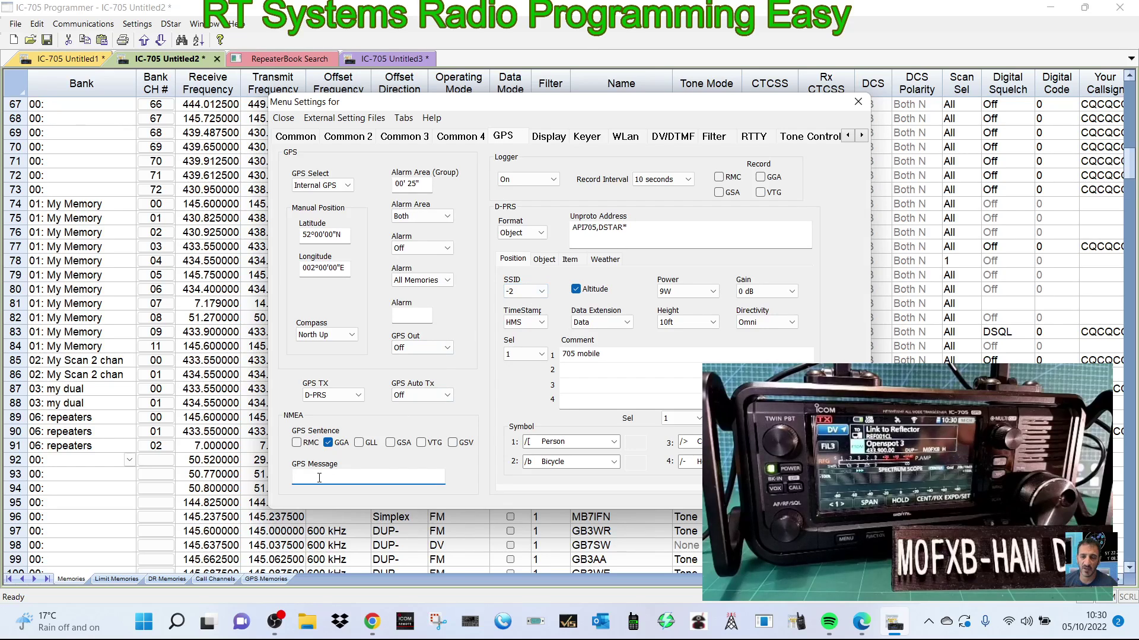
{"action": "key", "text": "Caps_Lock"}
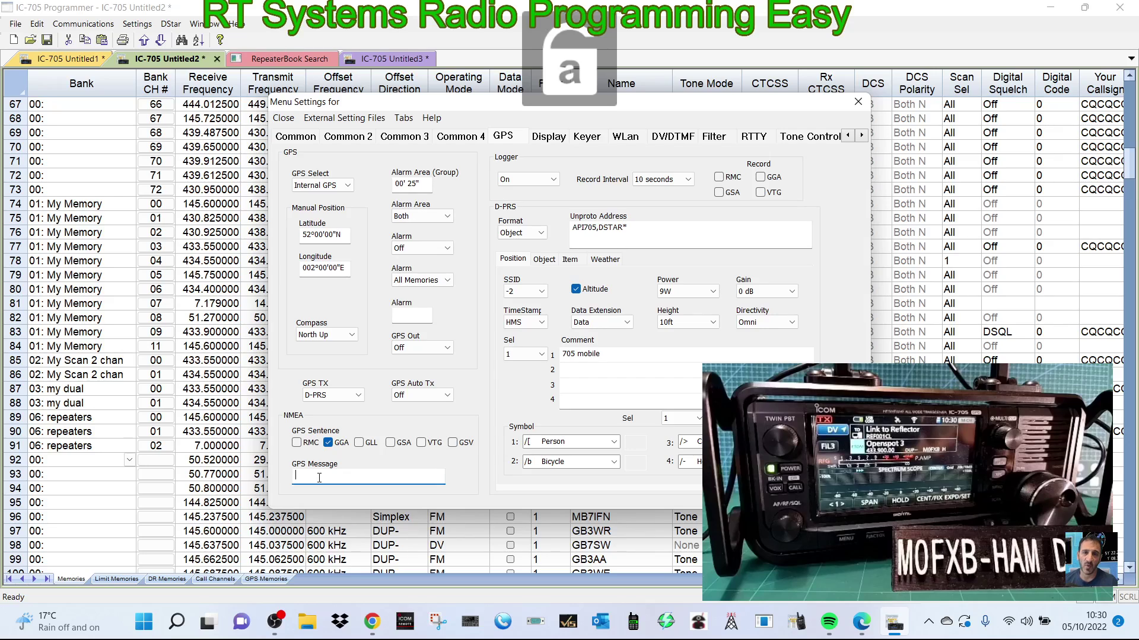
{"action": "type", "text": "ANDREAS HI"}
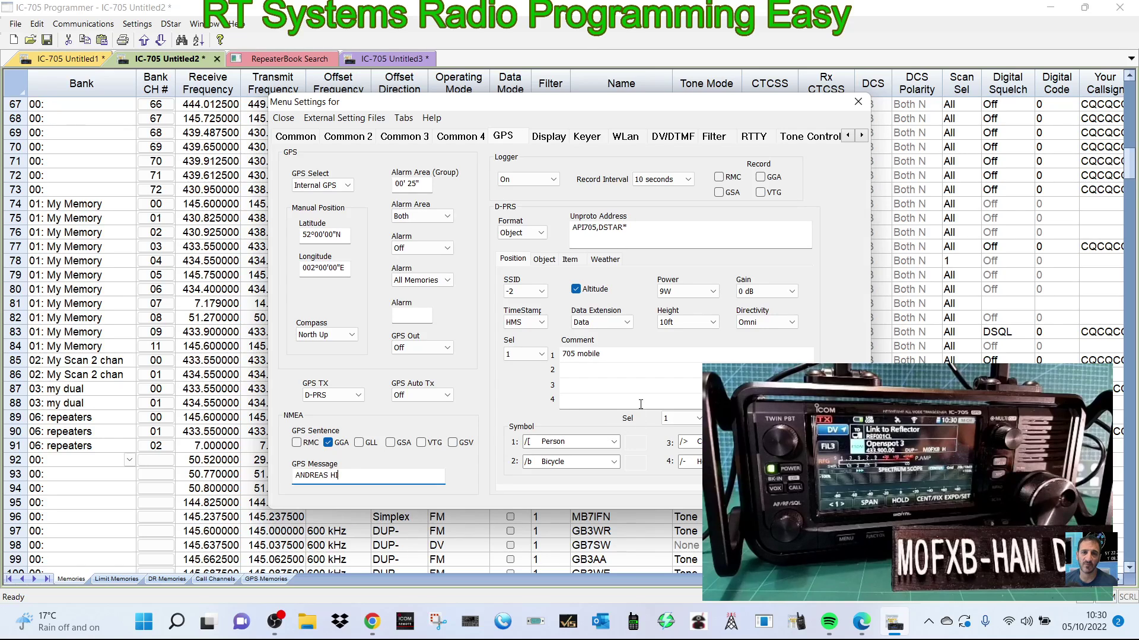
Extend the D-PRS comment so it reads '705 mobile SOUTHWEST UK'.
{"action": "left_click", "coordinate": [574, 358]}
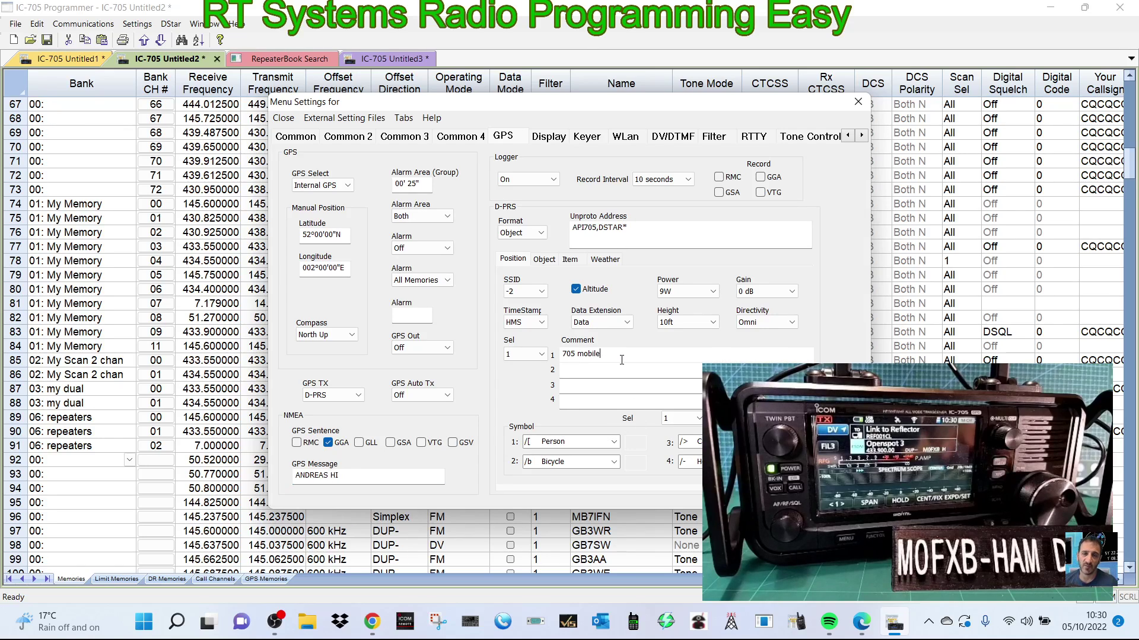
{"action": "key", "text": "Caps_Lock"}
{"action": "type", "text": "sOUTHWEST"}
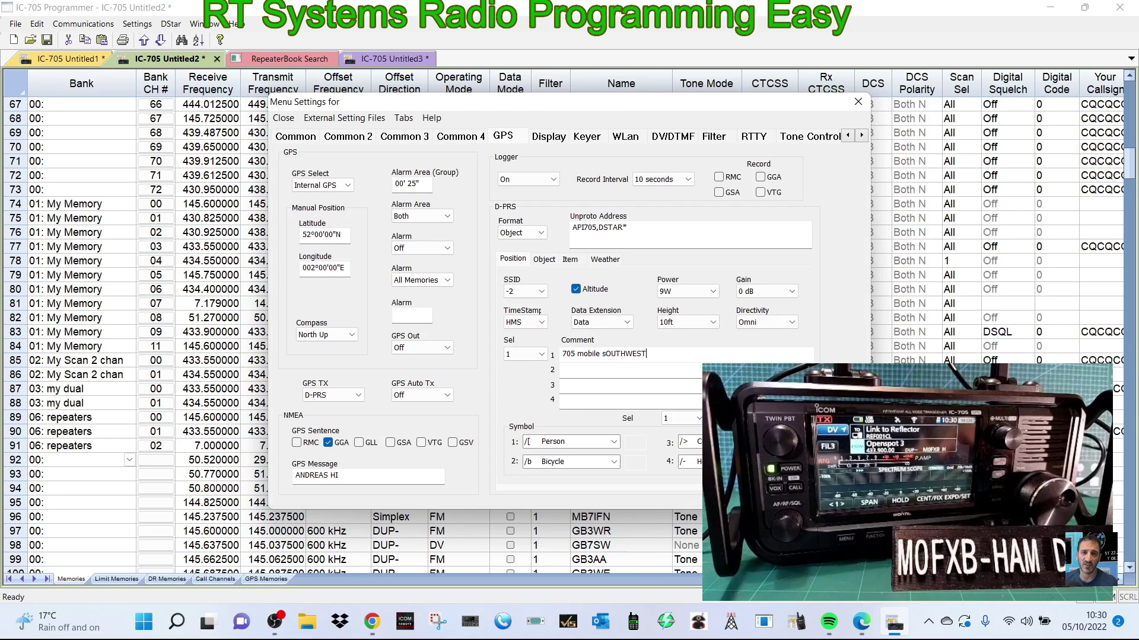
{"action": "type", "text": " UK"}
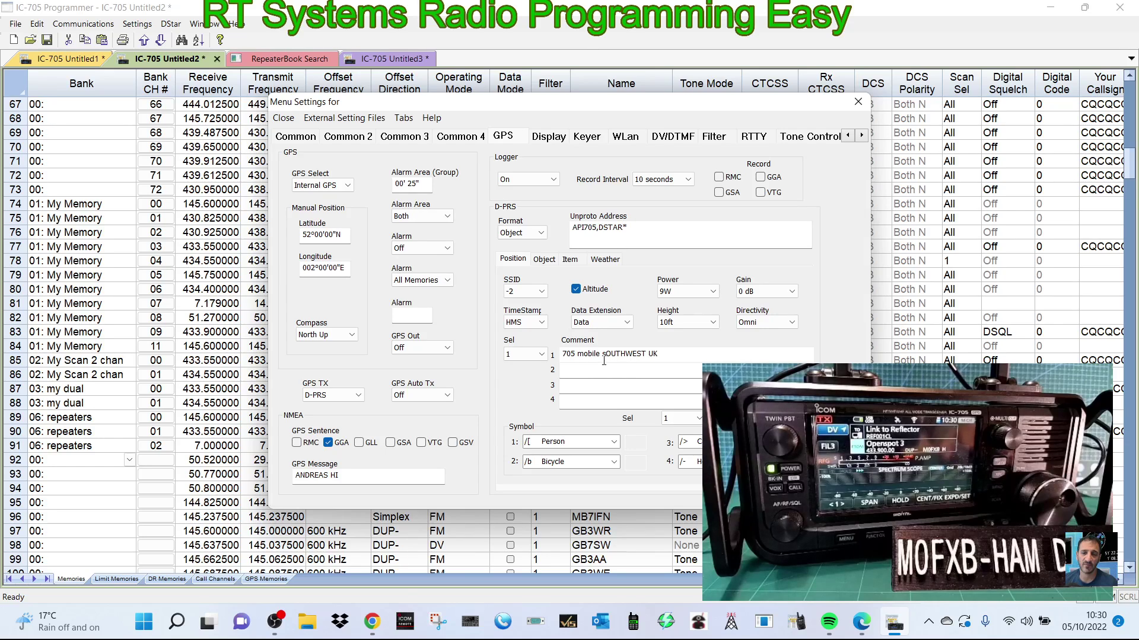
{"action": "left_click", "coordinate": [605, 356]}
{"action": "key", "text": "BackSpace"}
{"action": "type", "text": "S"}
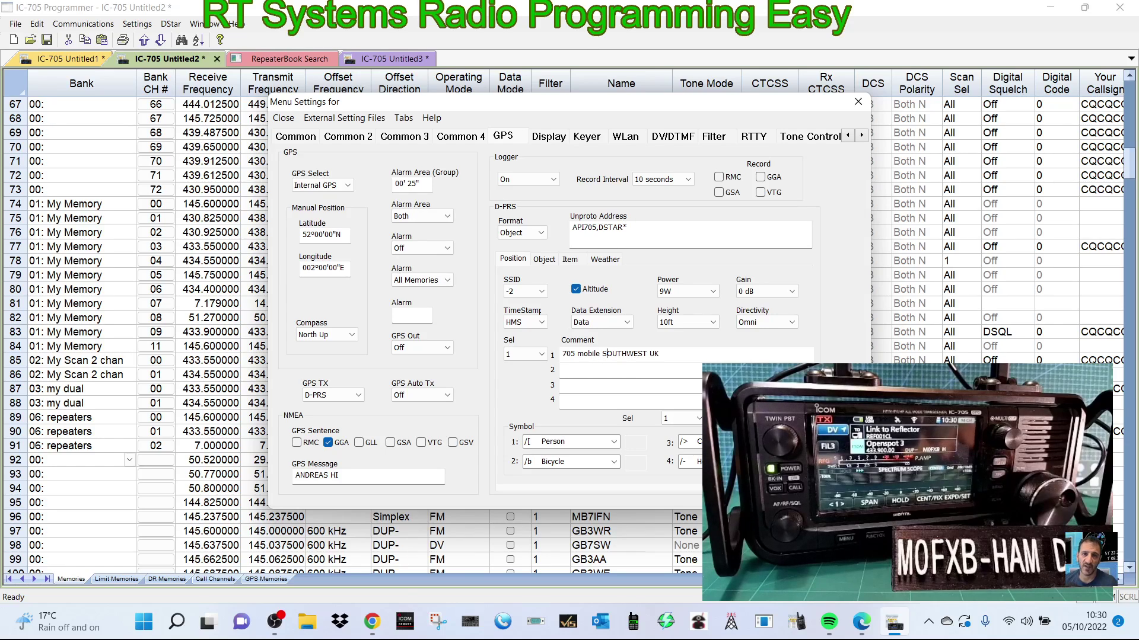
Leave the comment's Sel value at 1 and bring up the Display settings page.
{"action": "left_click", "coordinate": [543, 355]}
{"action": "left_click", "coordinate": [533, 359]}
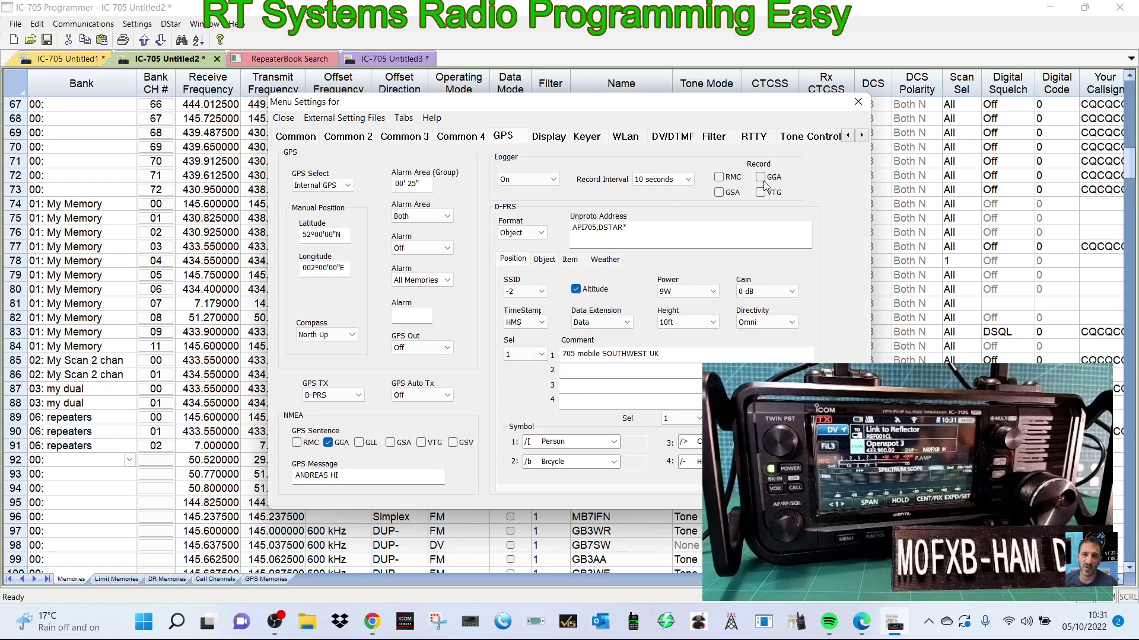
{"action": "left_click", "coordinate": [555, 140]}
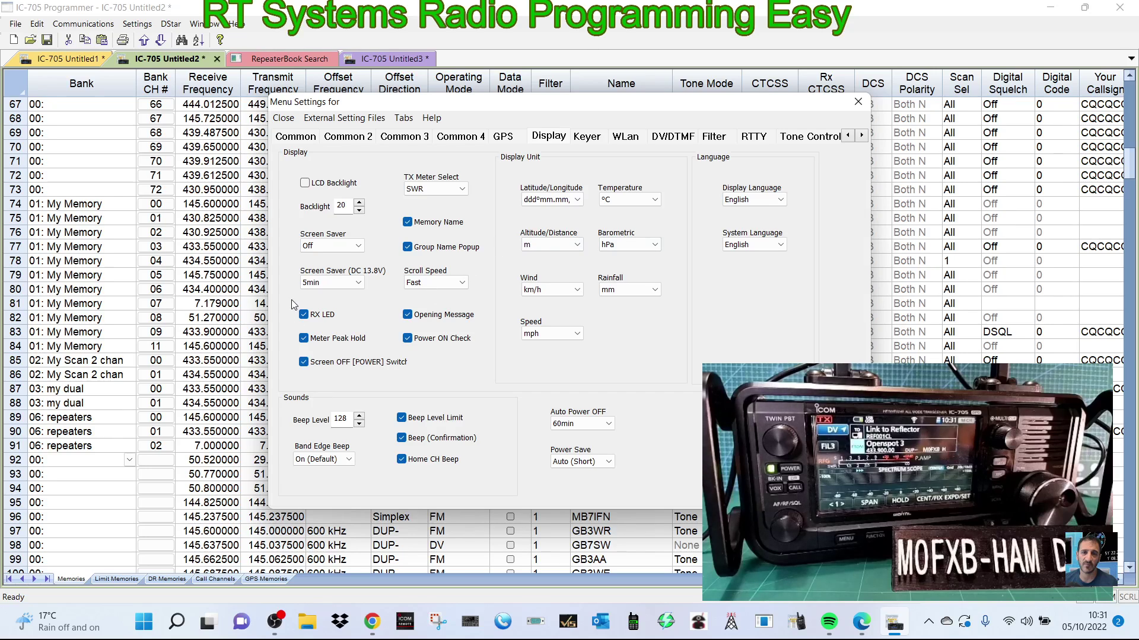
Review the Keyer, WLan, DV/DTMF, Filter, RTTY, Tone Control and Ranges settings pages.
{"action": "left_click", "coordinate": [588, 136]}
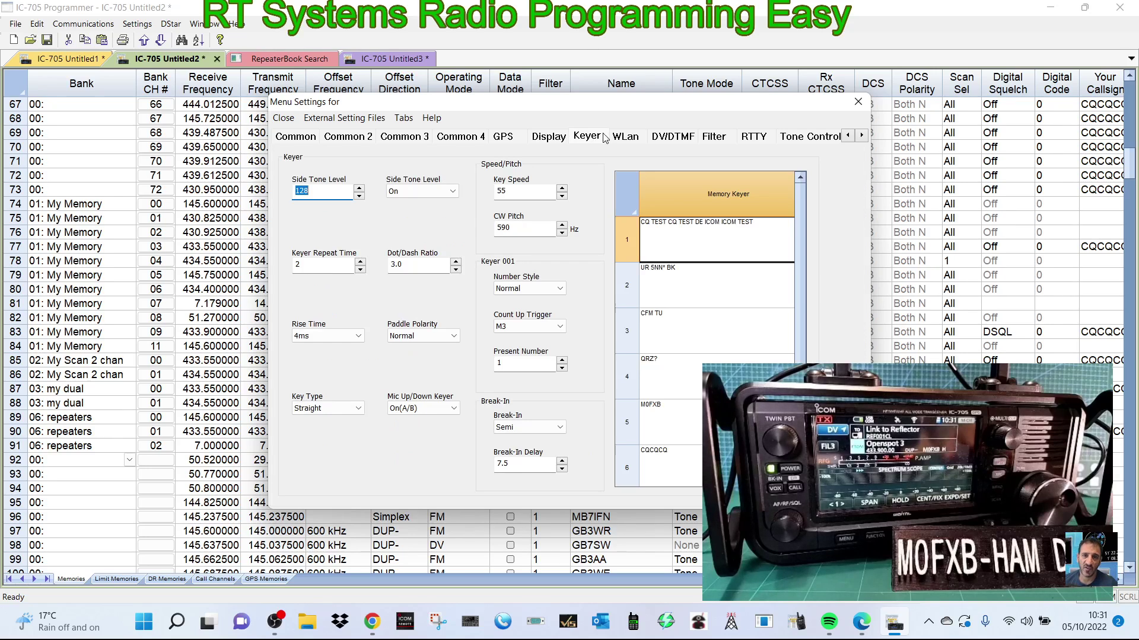
{"action": "left_click", "coordinate": [626, 138]}
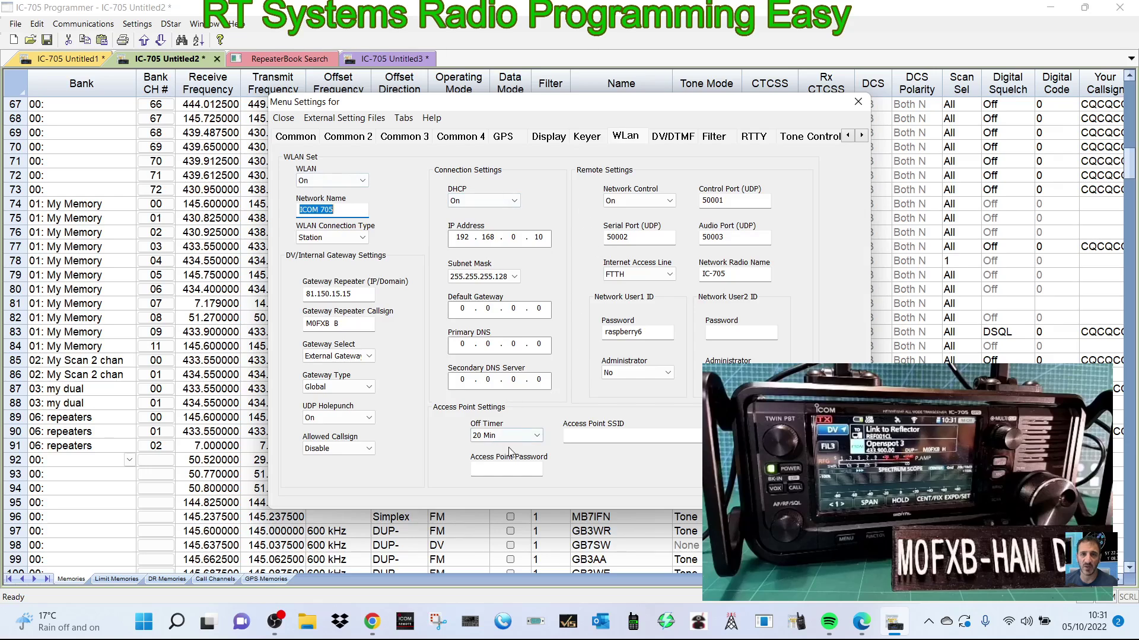
{"action": "left_click", "coordinate": [676, 136]}
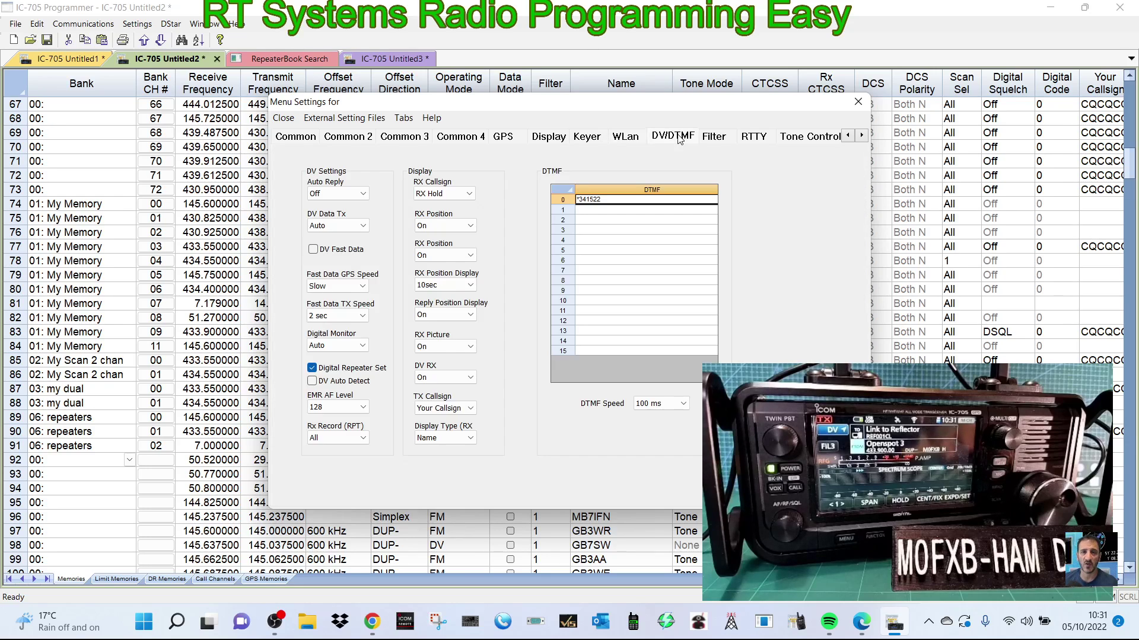
{"action": "left_click", "coordinate": [717, 137]}
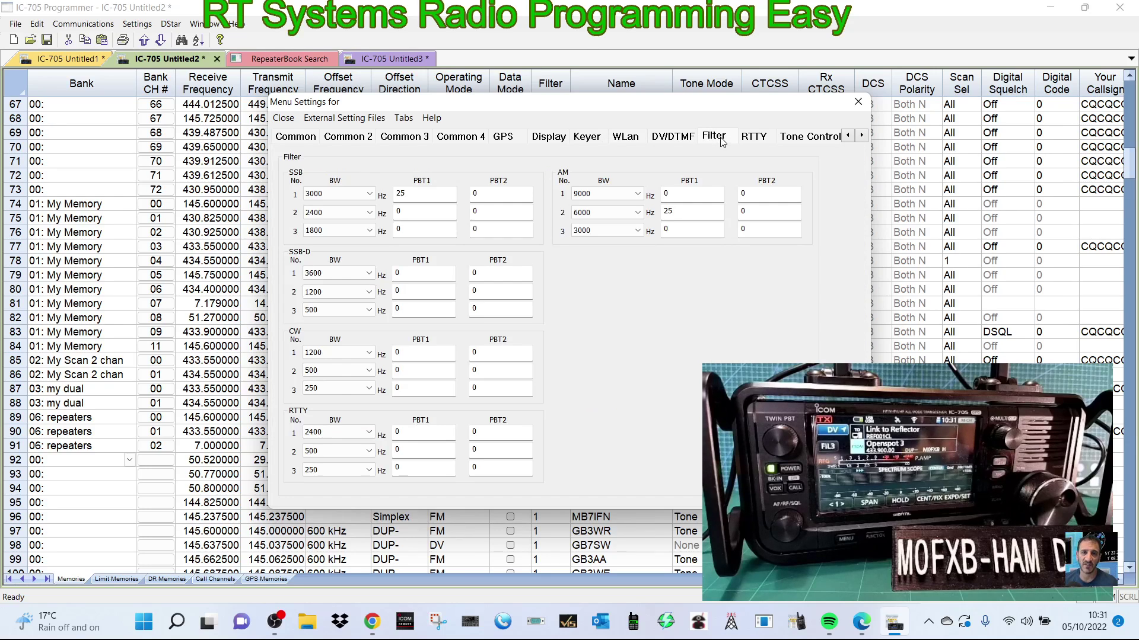
{"action": "left_click", "coordinate": [756, 140]}
{"action": "left_click", "coordinate": [799, 138]}
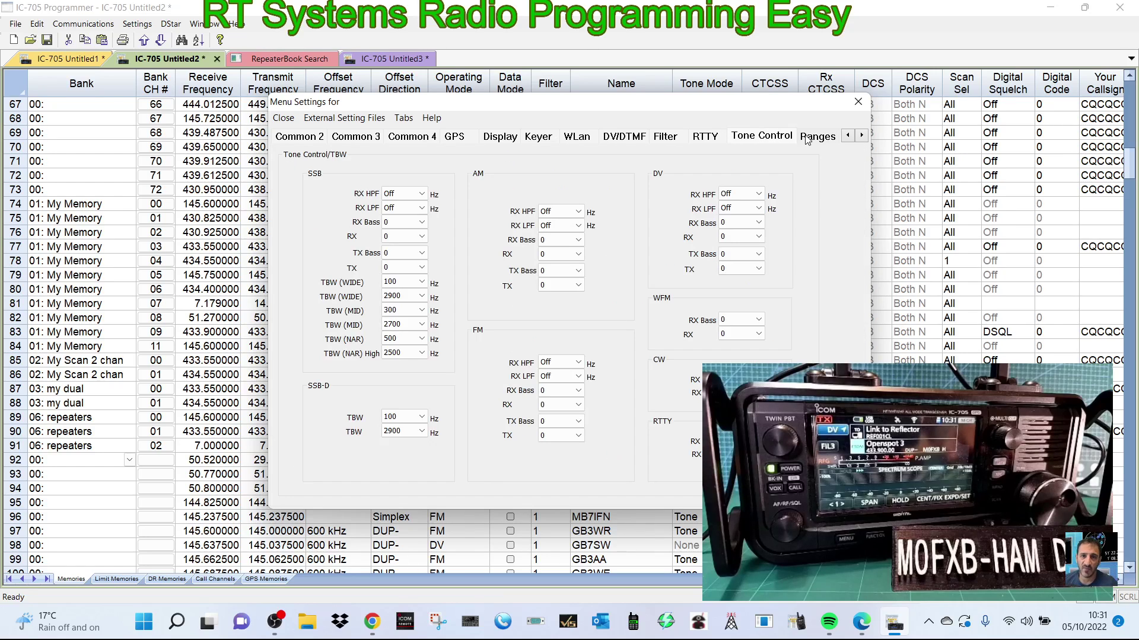
{"action": "left_click", "coordinate": [806, 138]}
Check the Scope Settings and Presets pages, then close Menu Settings, applying the changes.
{"action": "left_click", "coordinate": [862, 135]}
{"action": "left_click", "coordinate": [862, 135]}
{"action": "left_click", "coordinate": [861, 136]}
{"action": "left_click", "coordinate": [862, 135]}
{"action": "left_click", "coordinate": [670, 137]}
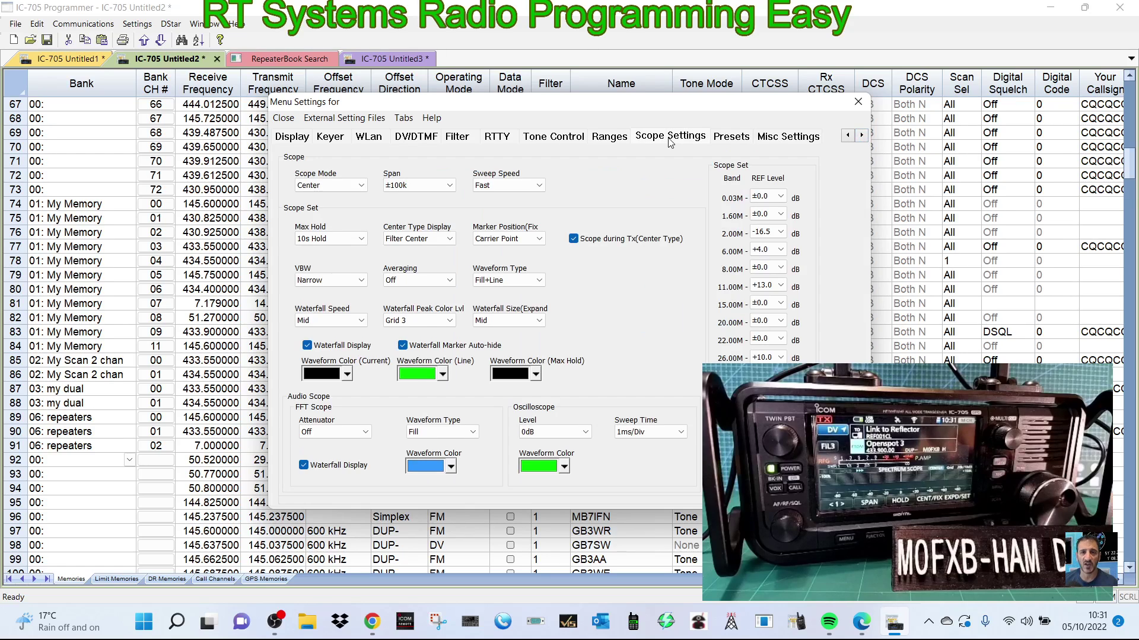
{"action": "left_click", "coordinate": [727, 140]}
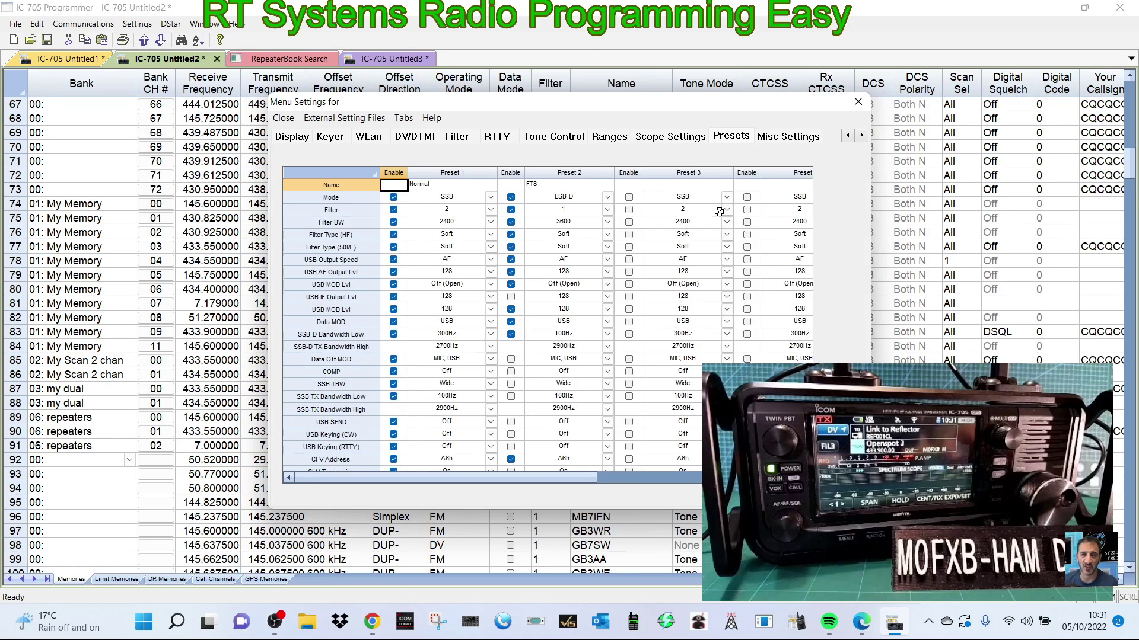
{"action": "left_click_drag", "start_coordinate": [579, 478], "coordinate": [660, 482]}
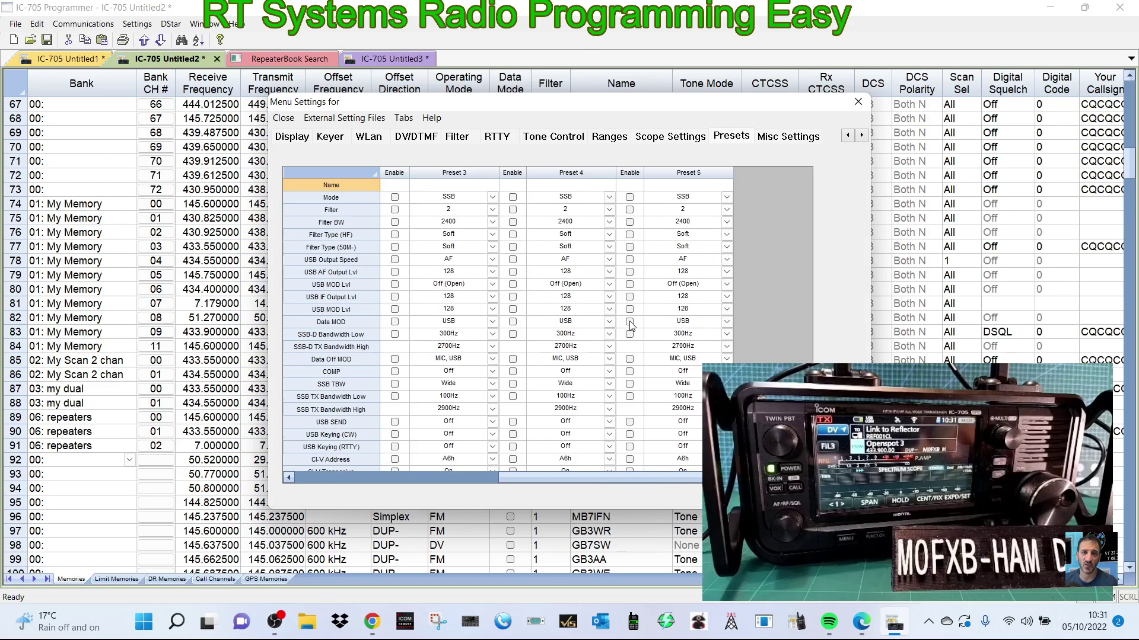
{"action": "left_click", "coordinate": [858, 102]}
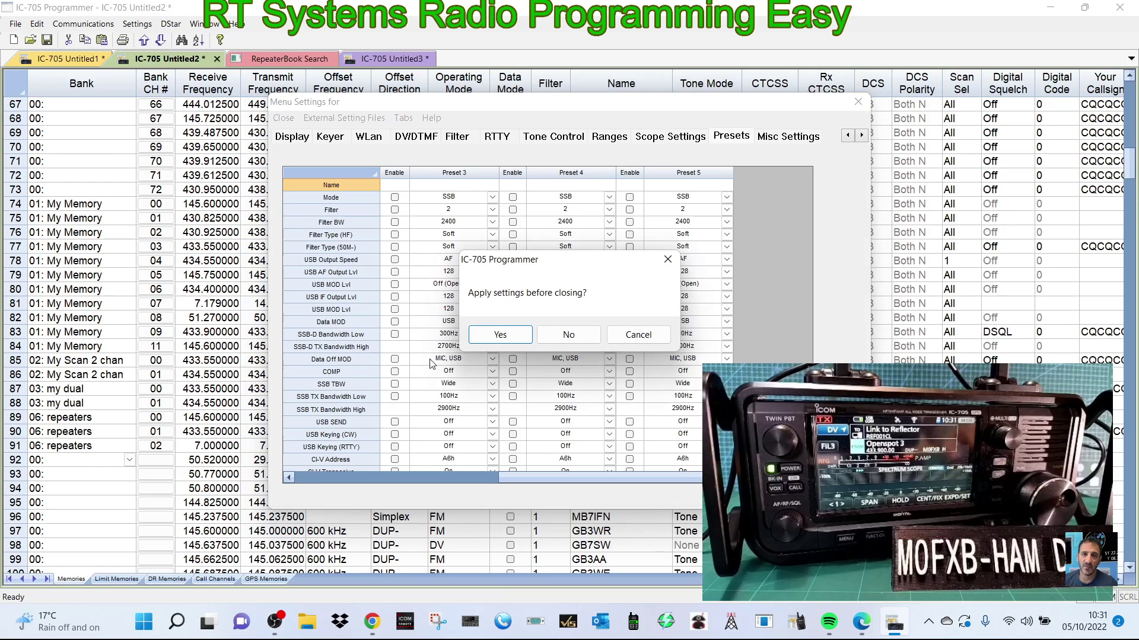
{"action": "left_click", "coordinate": [496, 342]}
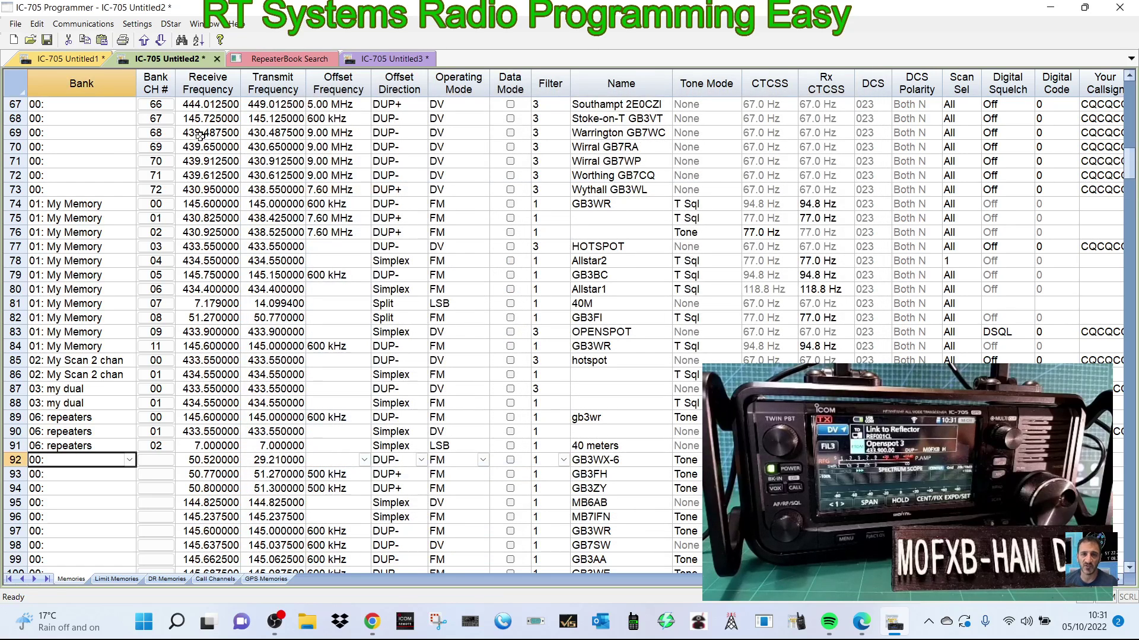
In Grid Display preferences, unhide the Tx Operating Mode, Split Tone Mode and Split CTCSS columns and apply.
{"action": "left_click", "coordinate": [137, 24]}
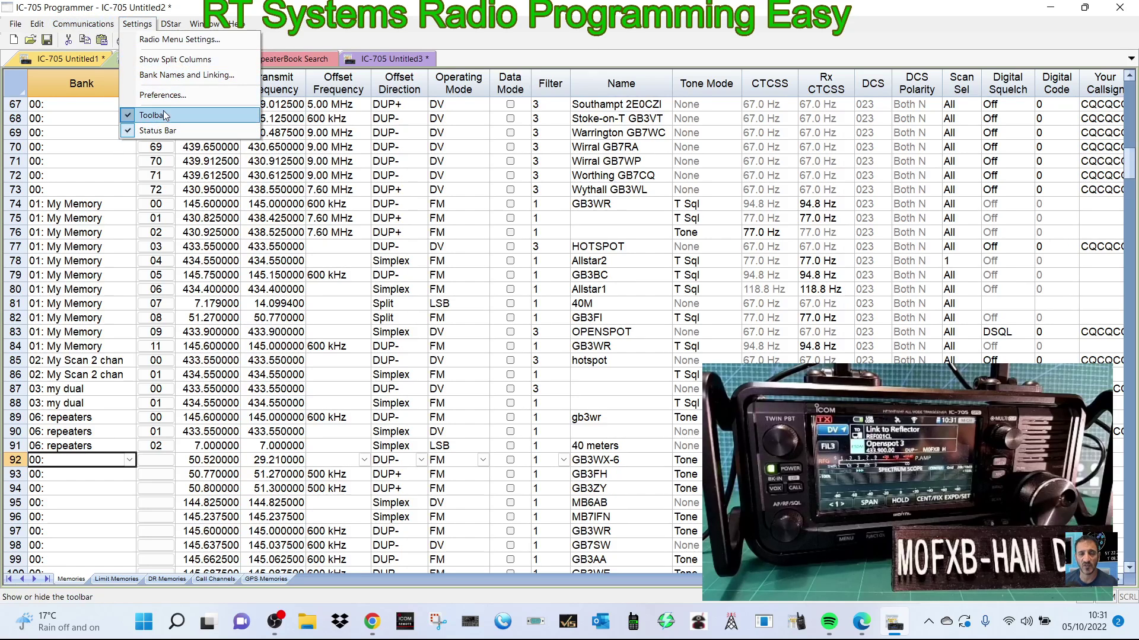
{"action": "left_click", "coordinate": [178, 95]}
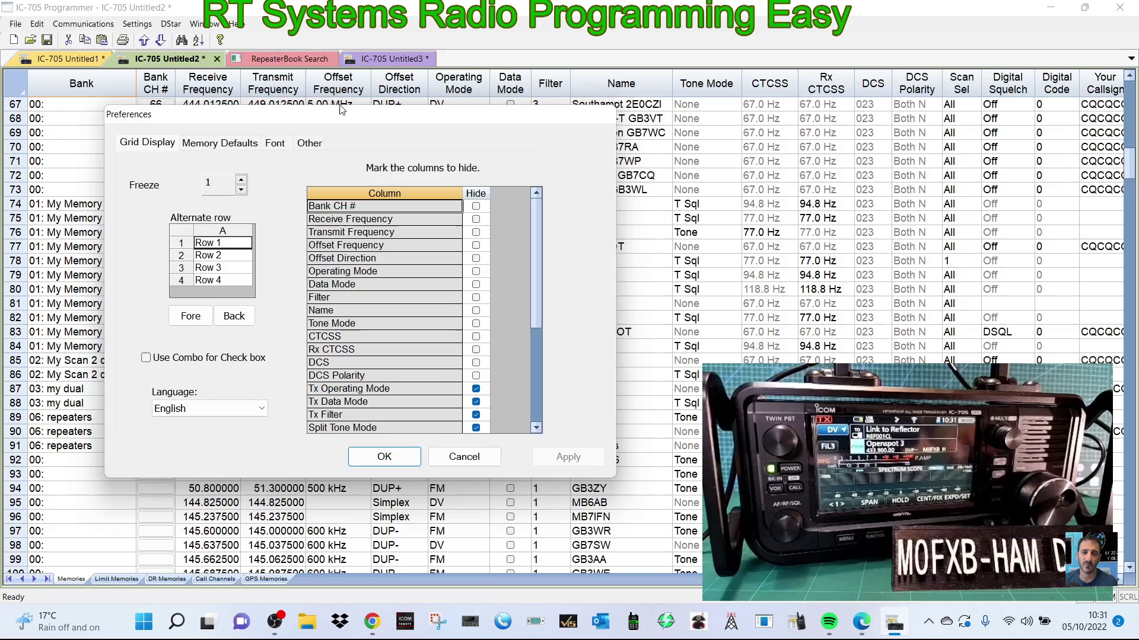
{"action": "left_click_drag", "start_coordinate": [549, 122], "coordinate": [314, 114]}
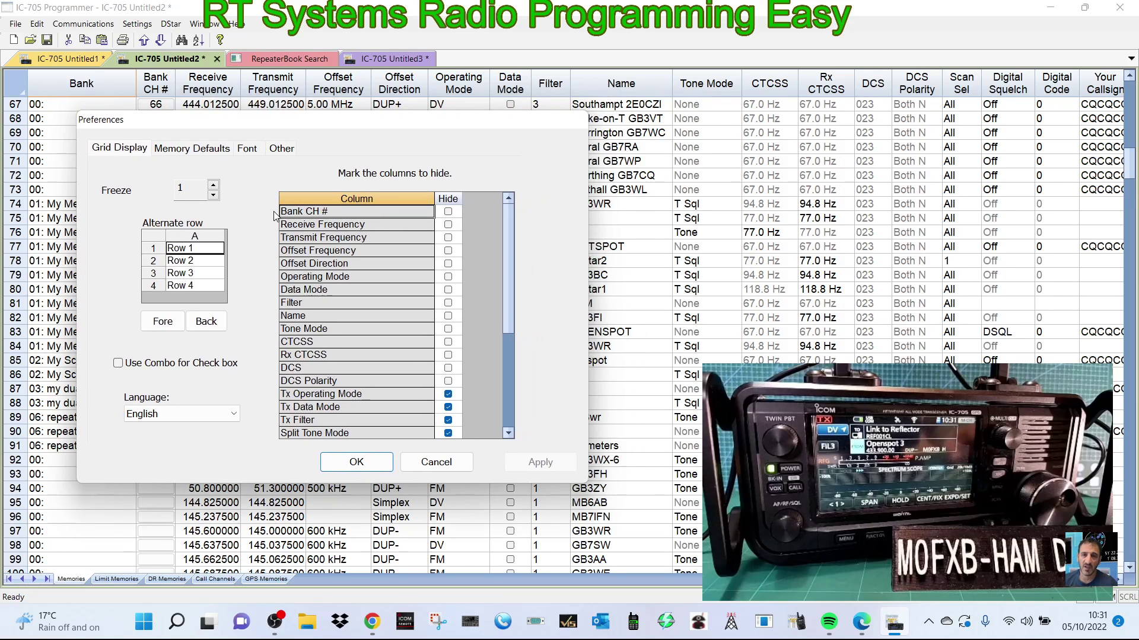
{"action": "scroll", "coordinate": [467, 324], "scroll_direction": "down", "scroll_amount": 2}
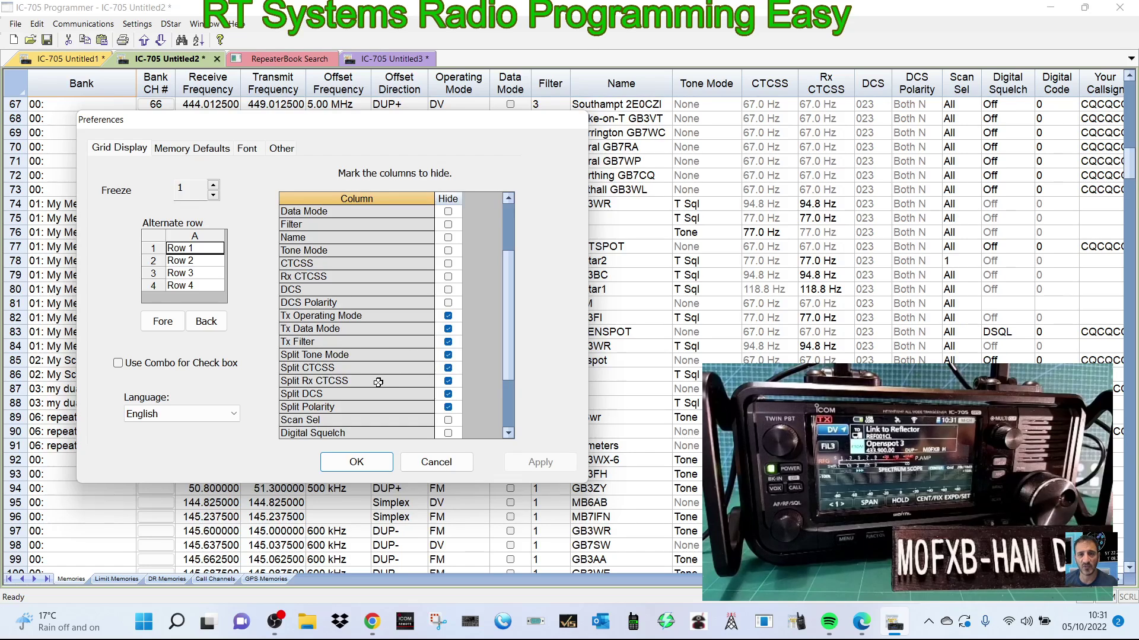
{"action": "scroll", "coordinate": [377, 384], "scroll_direction": "down", "scroll_amount": 1}
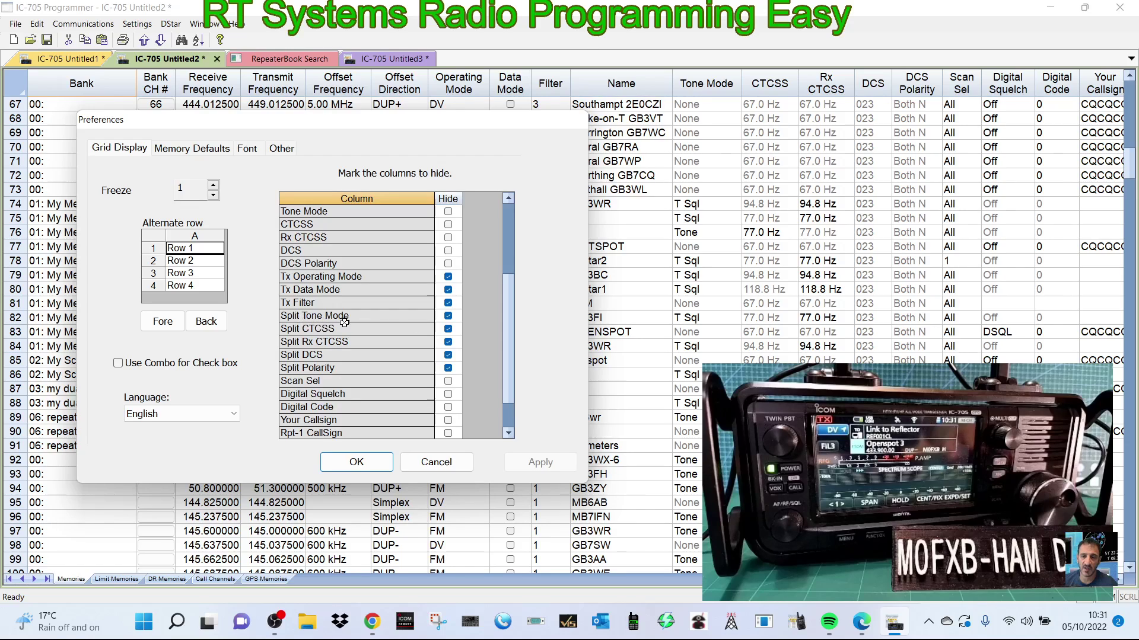
{"action": "left_click", "coordinate": [448, 278]}
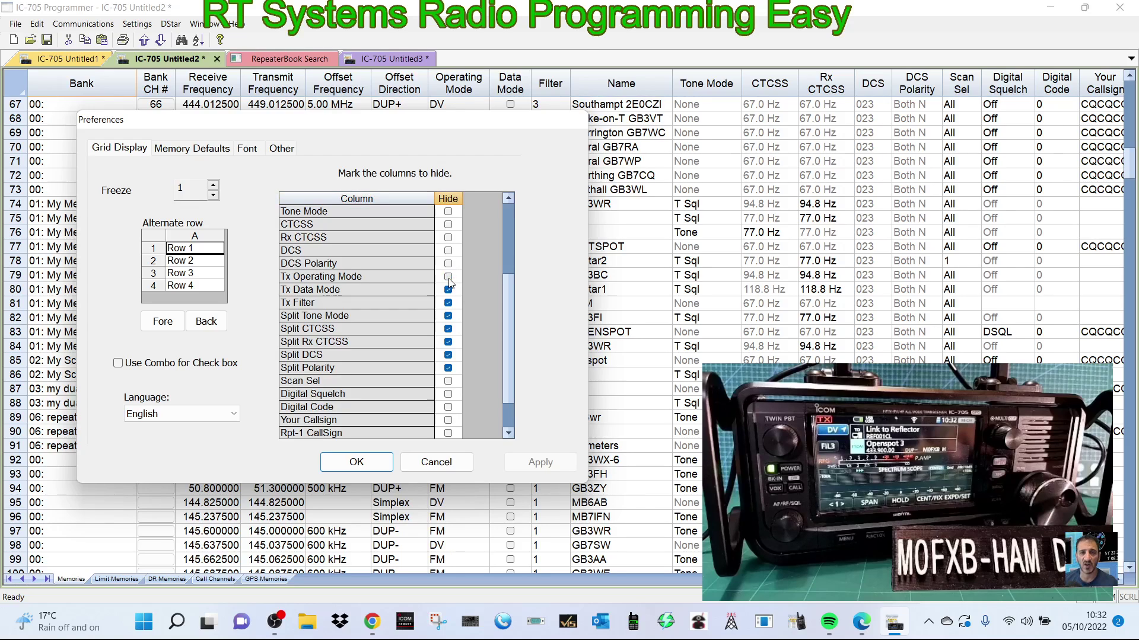
{"action": "left_click", "coordinate": [449, 319]}
{"action": "left_click", "coordinate": [448, 329]}
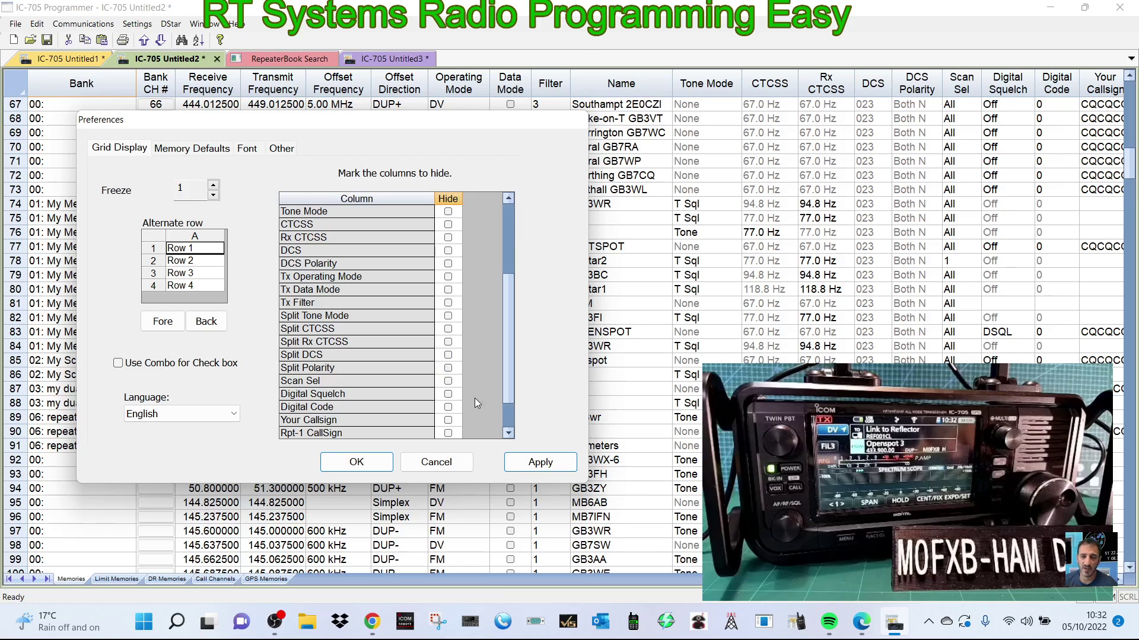
{"action": "left_click", "coordinate": [548, 465]}
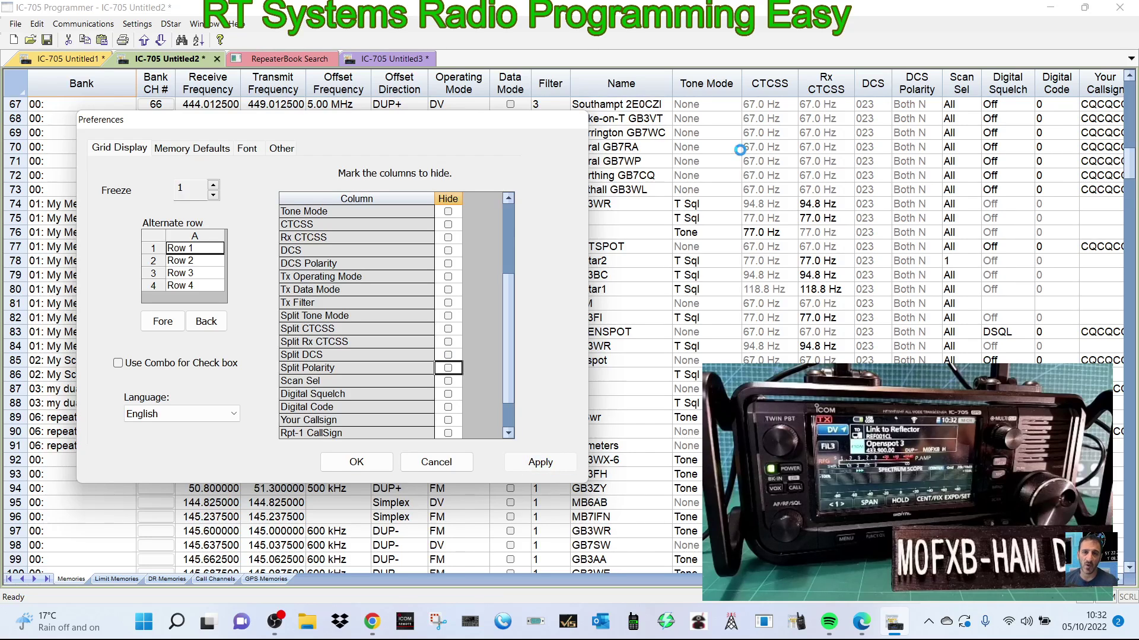
Adjust the Preferences window, then confirm with OK to return to the memory grid.
{"action": "left_click_drag", "start_coordinate": [408, 121], "coordinate": [395, 96]}
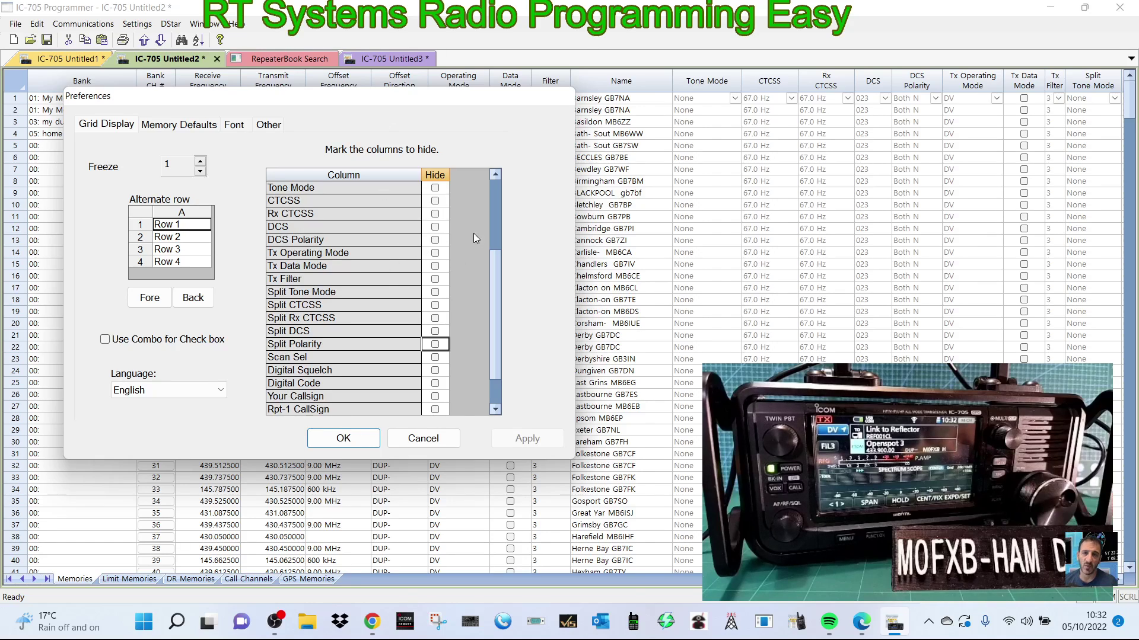
{"action": "left_click_drag", "start_coordinate": [497, 289], "coordinate": [445, 184]}
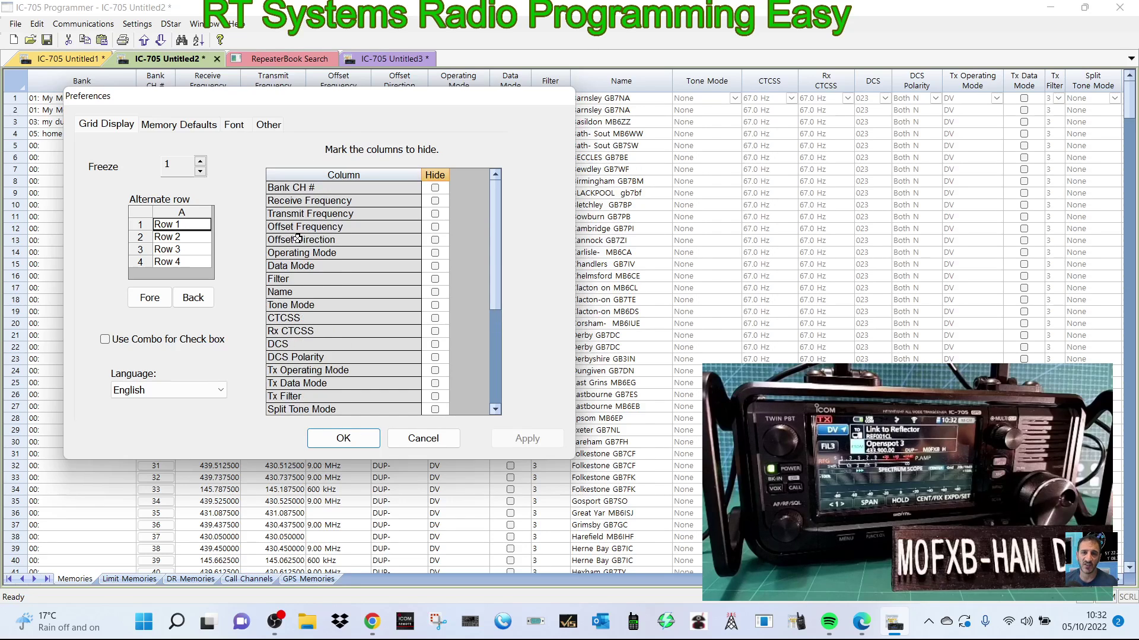
{"action": "left_click_drag", "start_coordinate": [498, 288], "coordinate": [494, 410]}
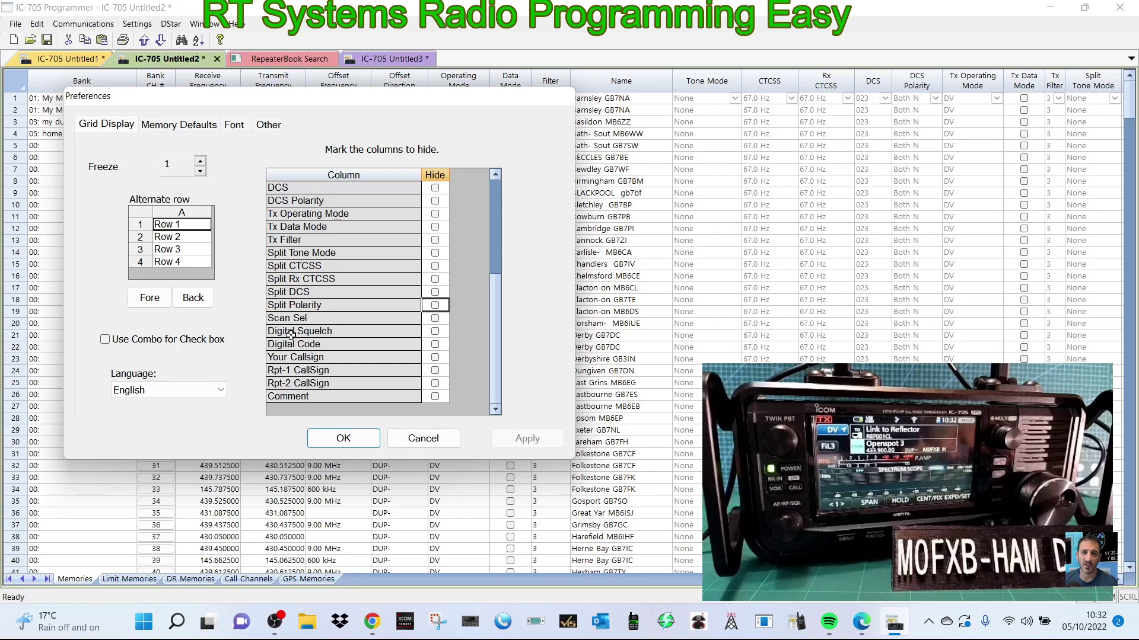
{"action": "left_click_drag", "start_coordinate": [496, 285], "coordinate": [504, 164]}
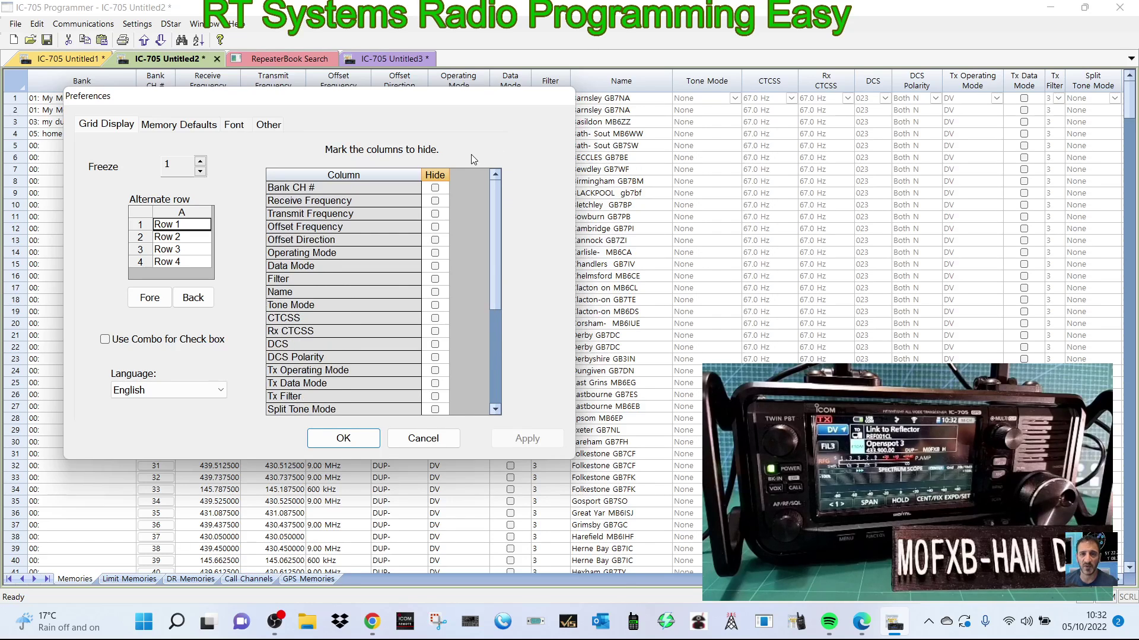
{"action": "left_click", "coordinate": [342, 438]}
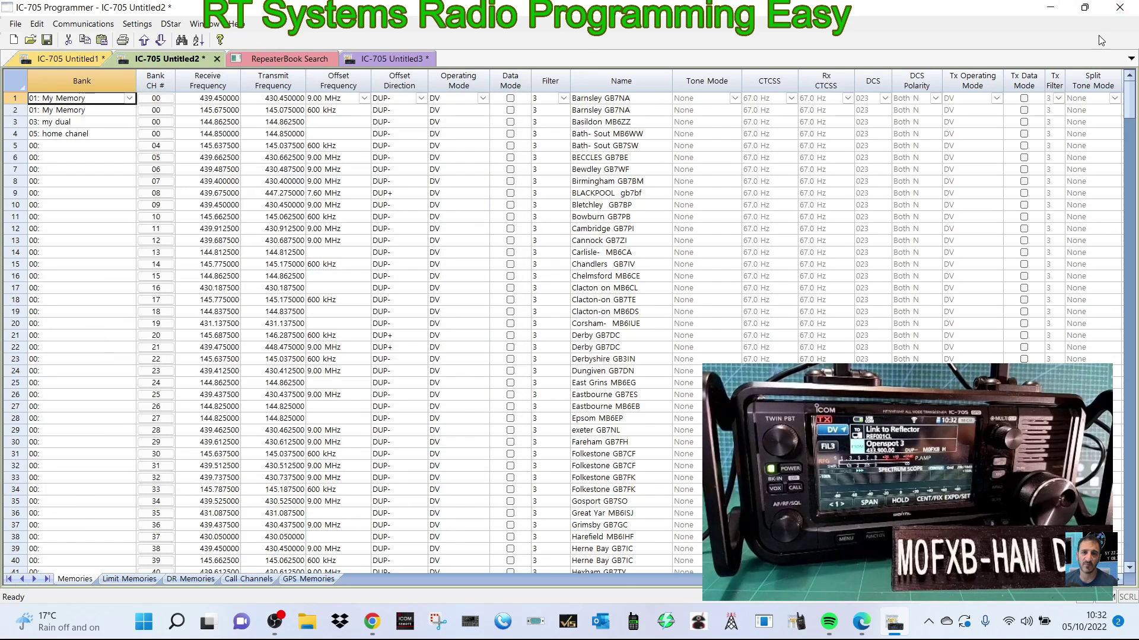
In the channel Sort dialog keep Bank as sort column and None as secondary, then close without sorting.
{"action": "scroll", "coordinate": [498, 394], "scroll_direction": "down", "scroll_amount": 5}
{"action": "scroll", "coordinate": [498, 394], "scroll_direction": "up", "scroll_amount": 5}
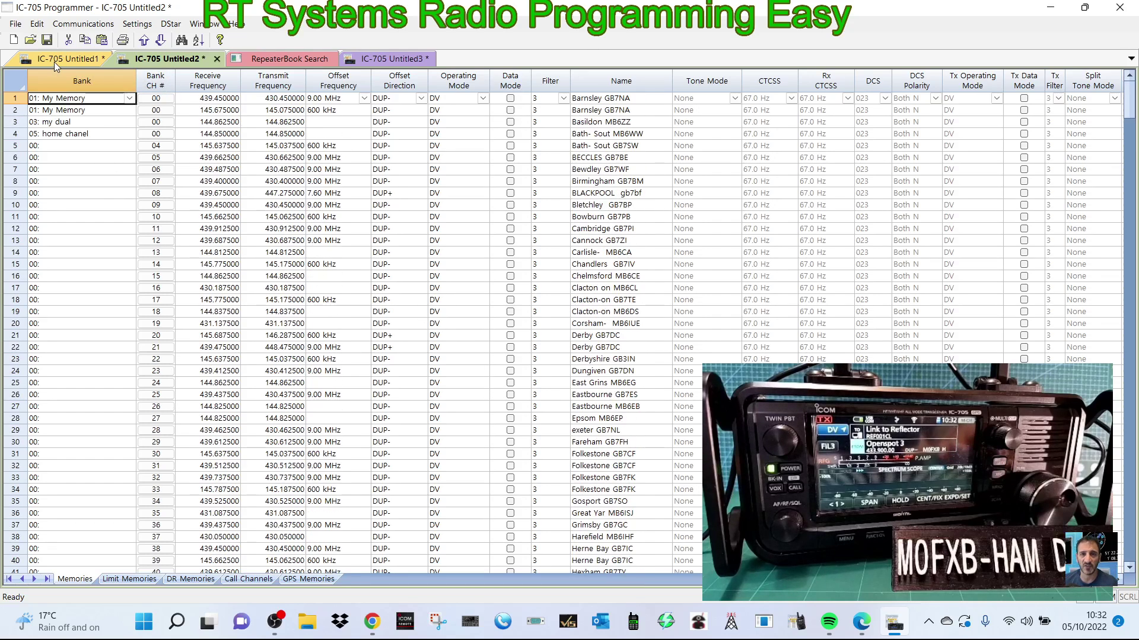
{"action": "left_click", "coordinate": [14, 24]}
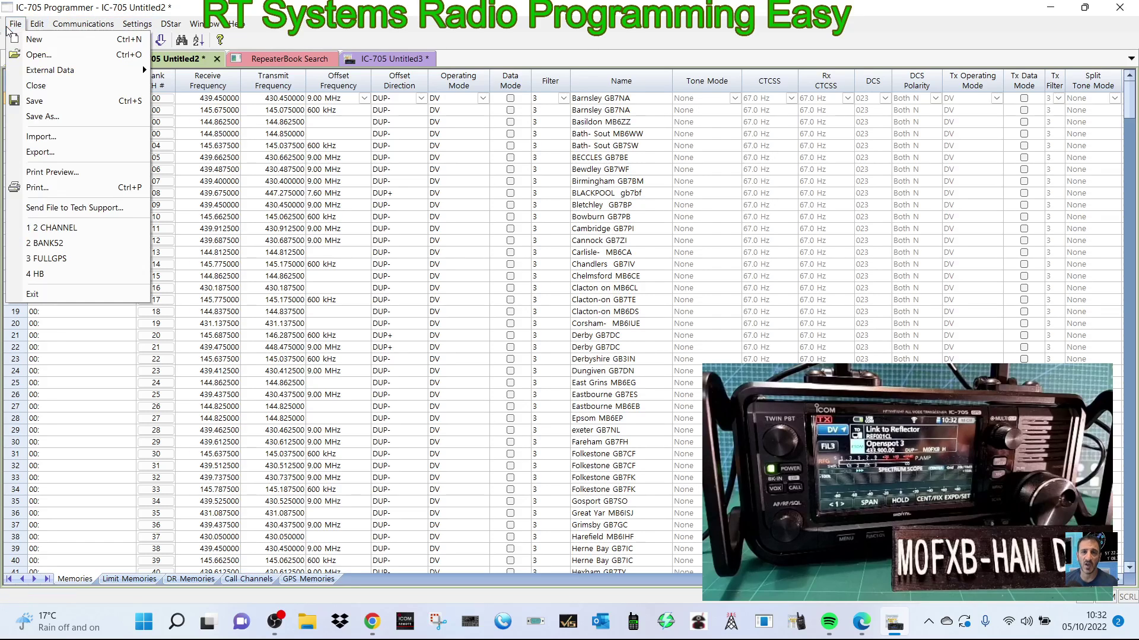
{"action": "mouse_move", "coordinate": [38, 27]}
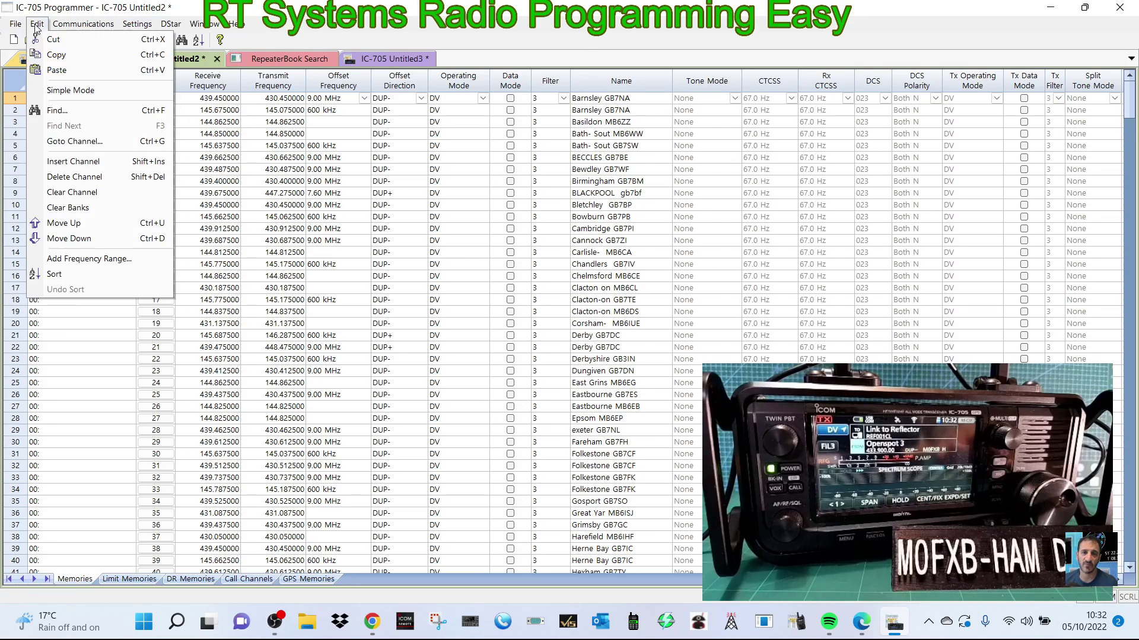
{"action": "left_click", "coordinate": [91, 273]}
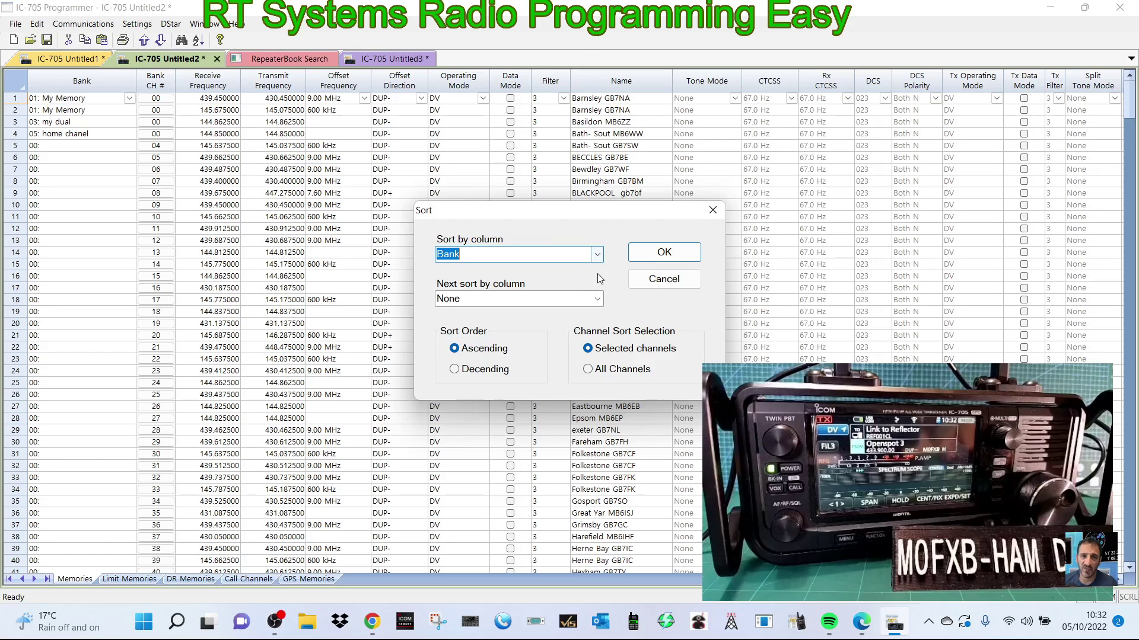
{"action": "left_click", "coordinate": [597, 255]}
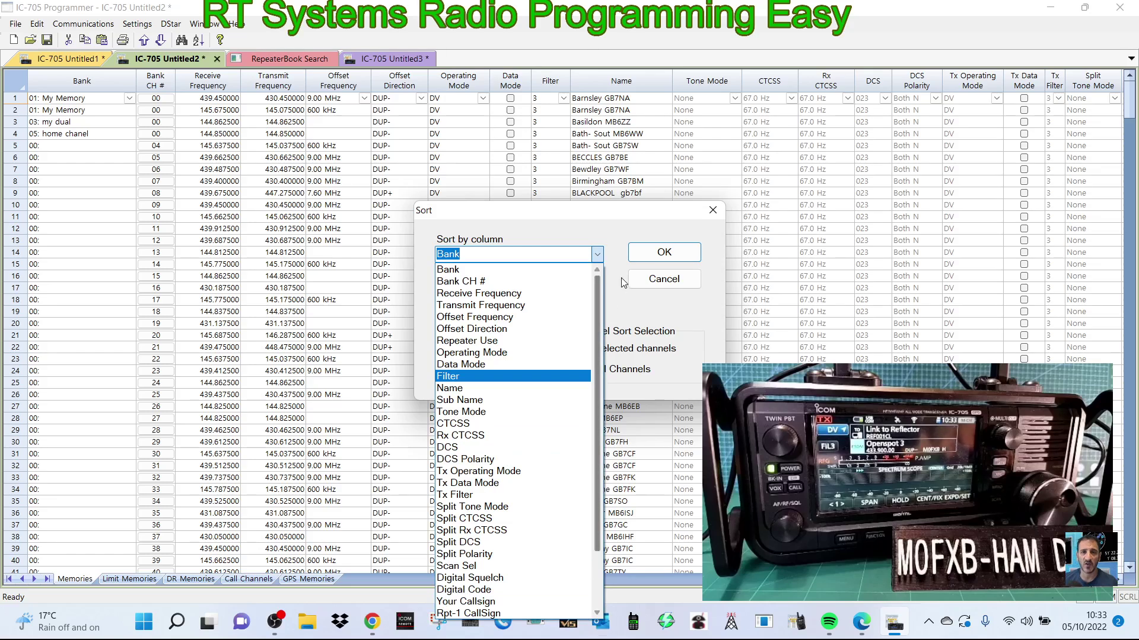
{"action": "left_click", "coordinate": [599, 255]}
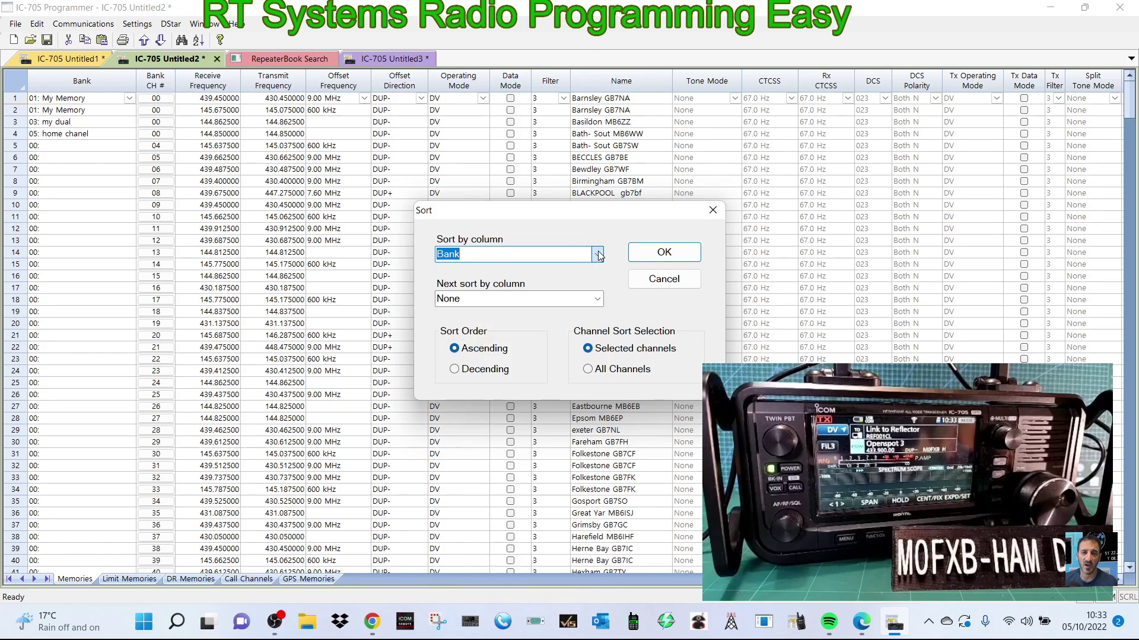
{"action": "left_click", "coordinate": [597, 299]}
{"action": "scroll", "coordinate": [598, 300], "scroll_direction": "down", "scroll_amount": 3}
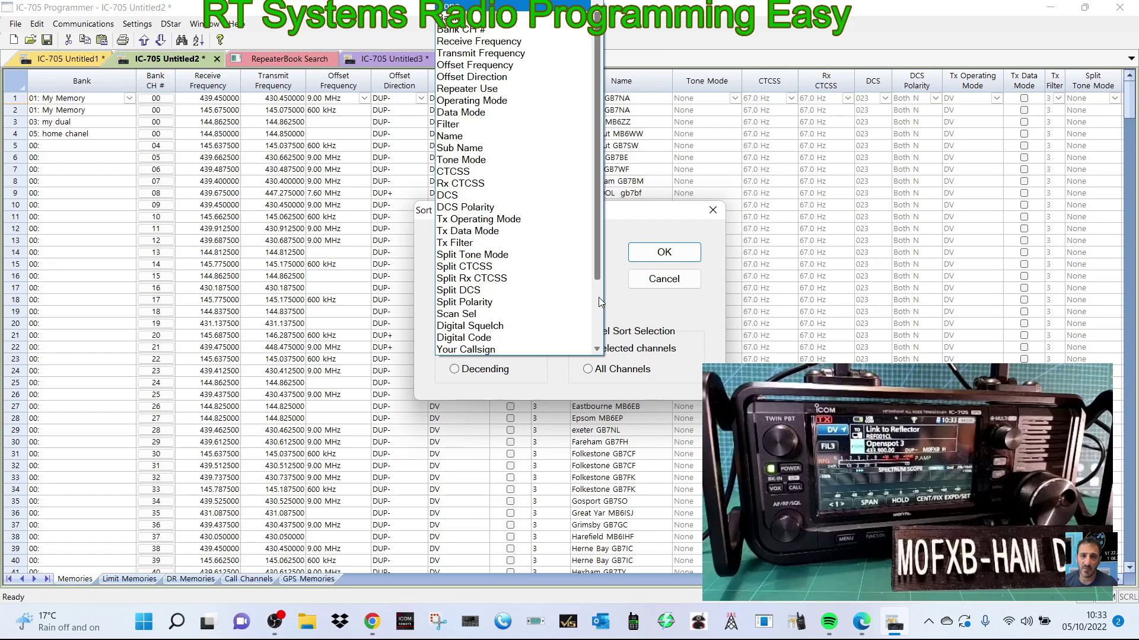
{"action": "scroll", "coordinate": [599, 299], "scroll_direction": "down", "scroll_amount": 1}
{"action": "left_click", "coordinate": [642, 229]}
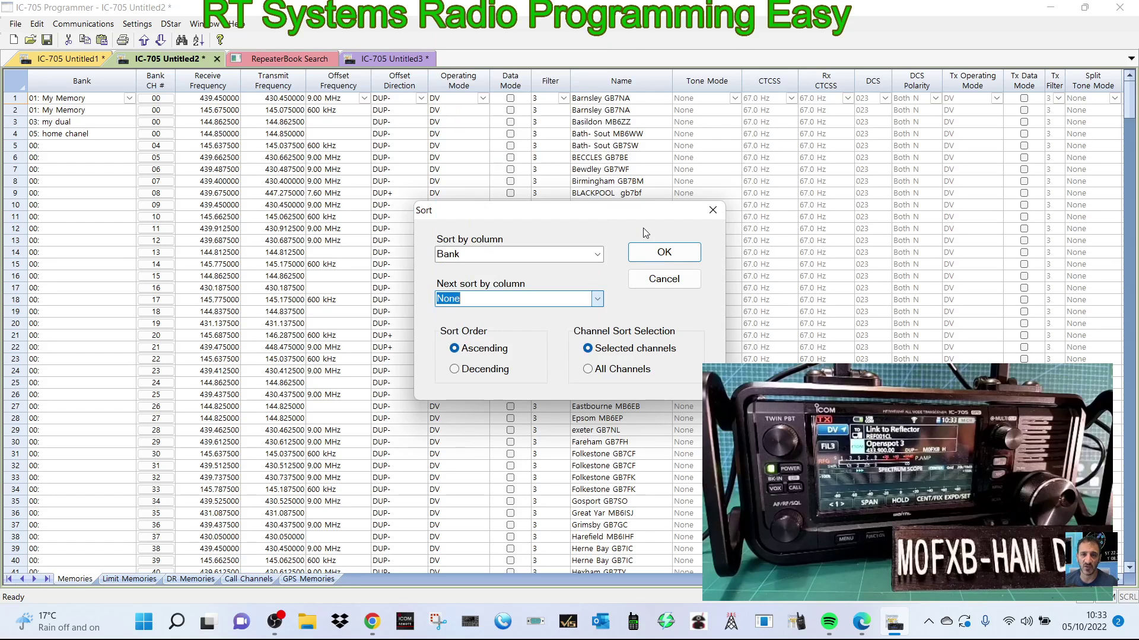
{"action": "left_click", "coordinate": [713, 210]}
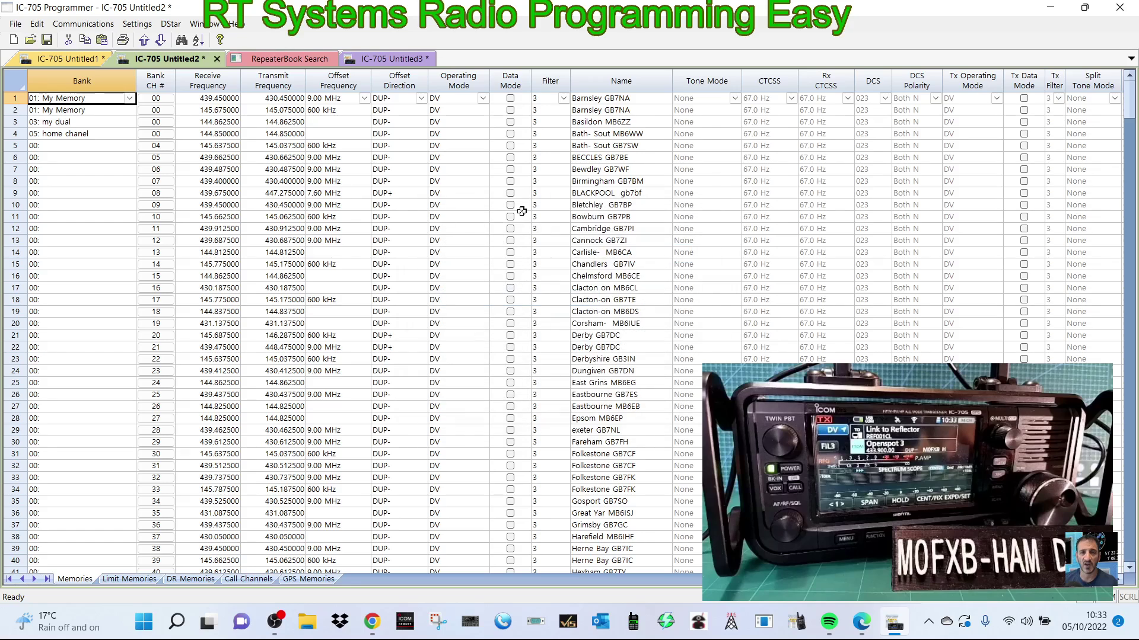
{"action": "left_click", "coordinate": [77, 25]}
{"action": "mouse_move", "coordinate": [36, 25]}
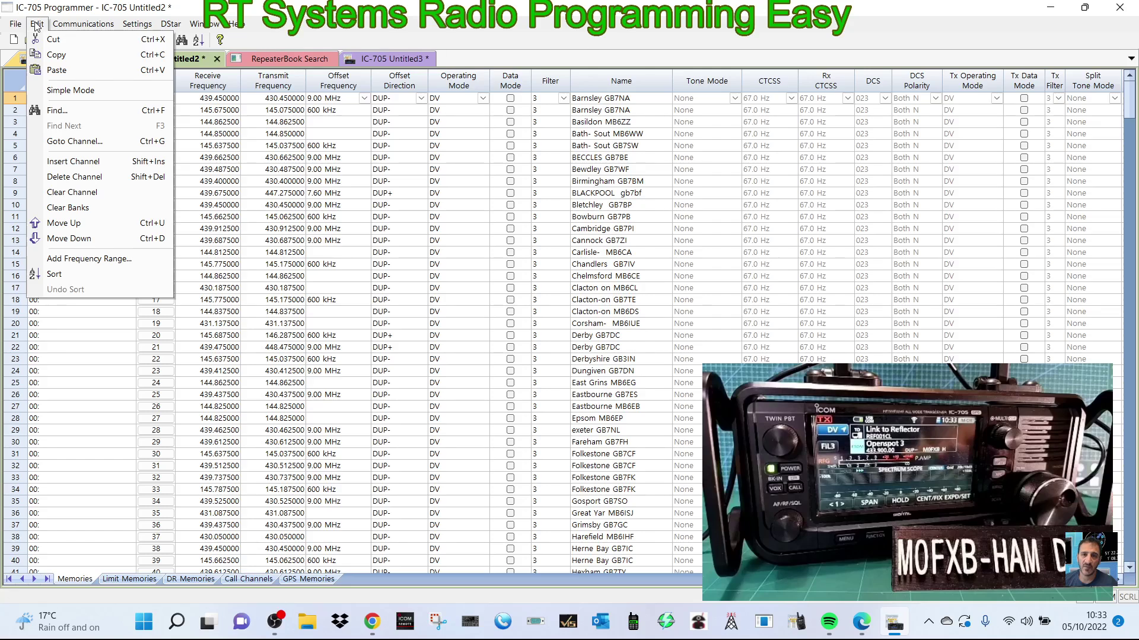
{"action": "left_click", "coordinate": [137, 24]}
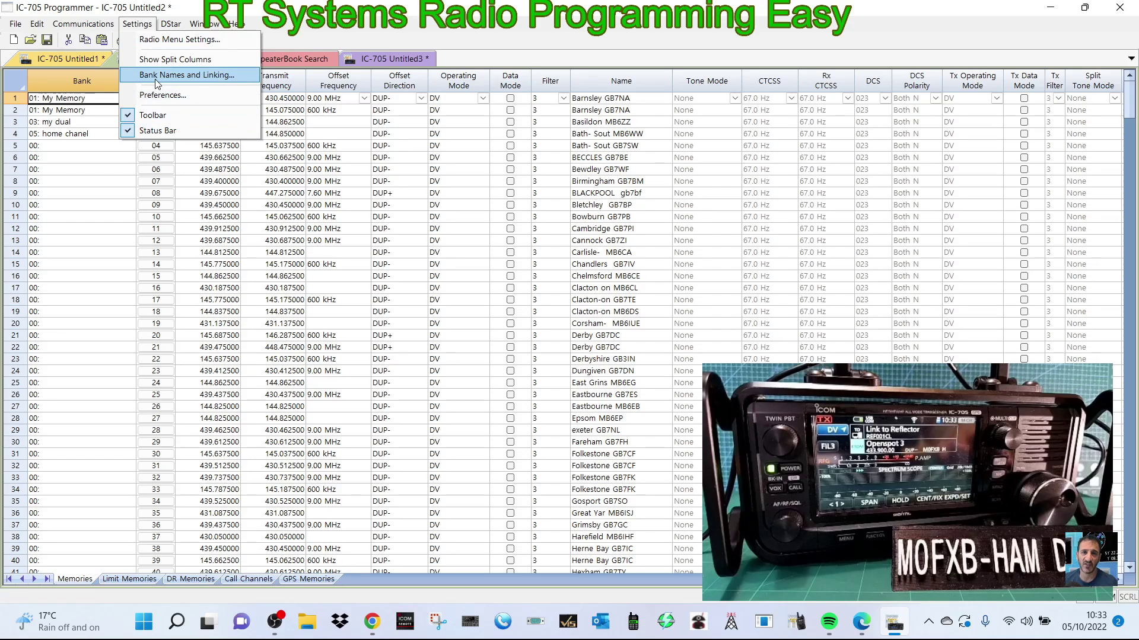
{"action": "mouse_move", "coordinate": [171, 24]}
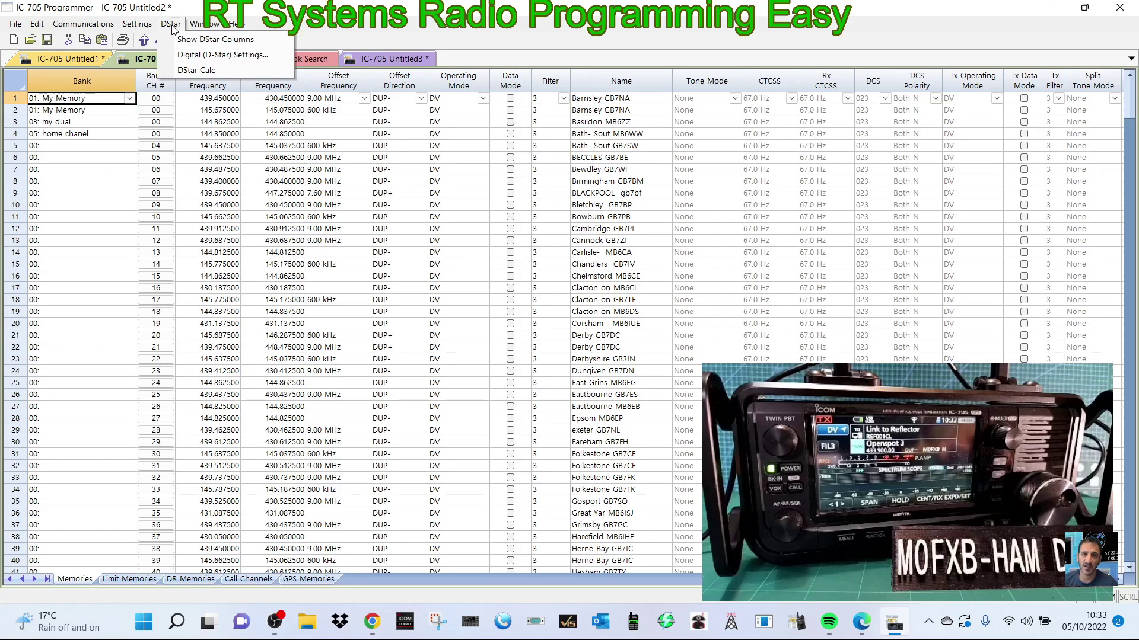
{"action": "left_click", "coordinate": [199, 71]}
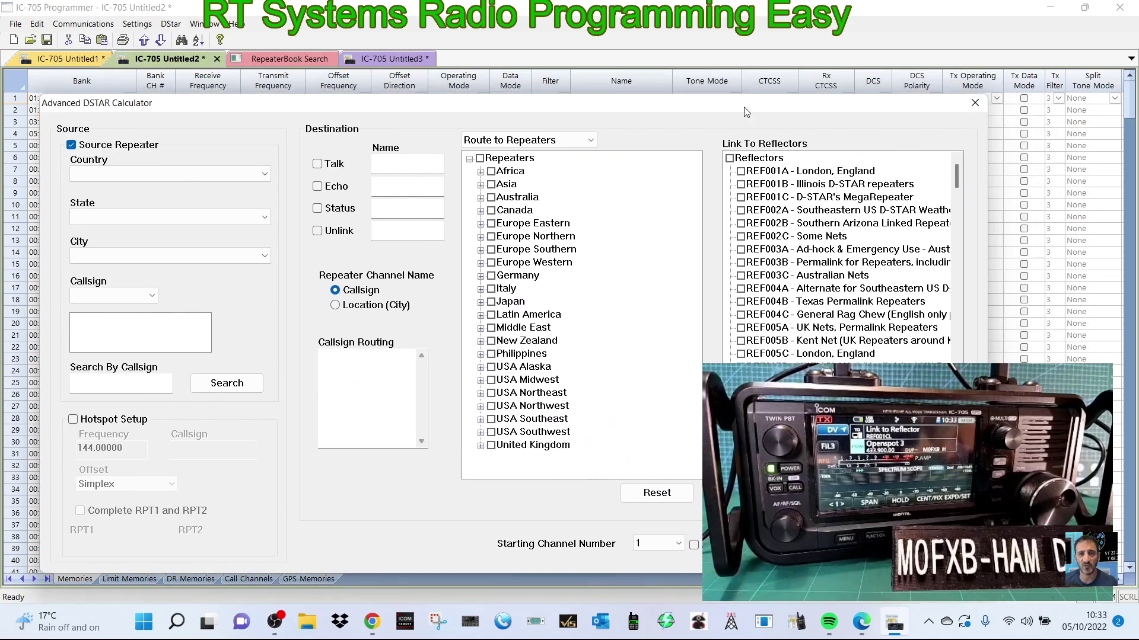
{"action": "scroll", "coordinate": [863, 280], "scroll_direction": "down", "scroll_amount": 5}
{"action": "scroll", "coordinate": [890, 249], "scroll_direction": "up", "scroll_amount": 5}
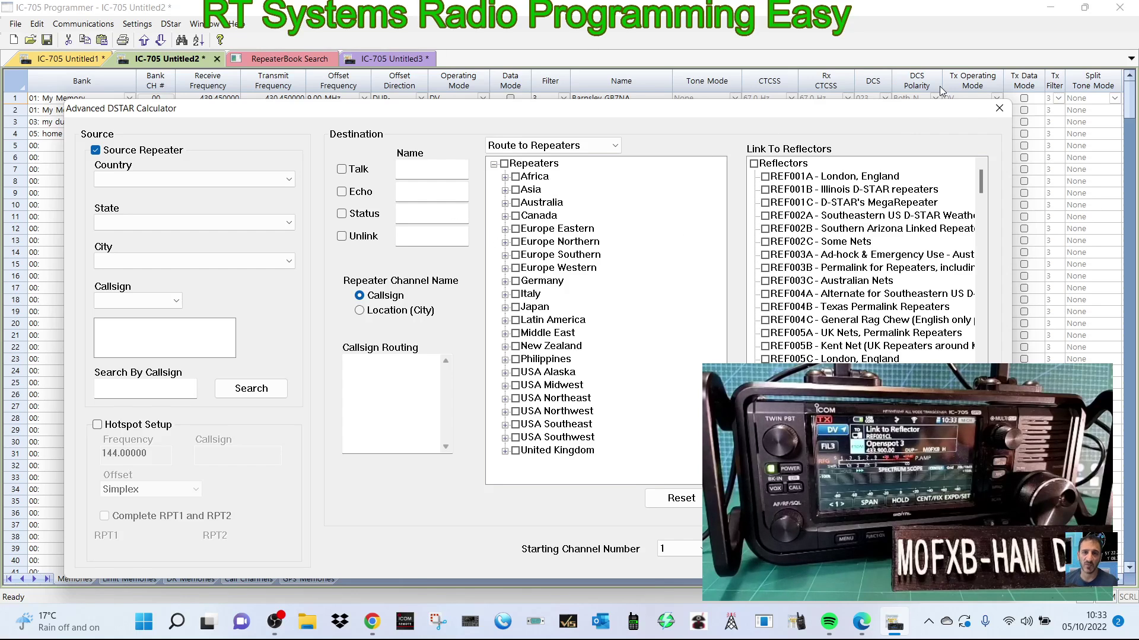
Close the D-Star calculator and browse the DR Memories sheet's region-grouped repeater list.
{"action": "left_click", "coordinate": [1000, 108]}
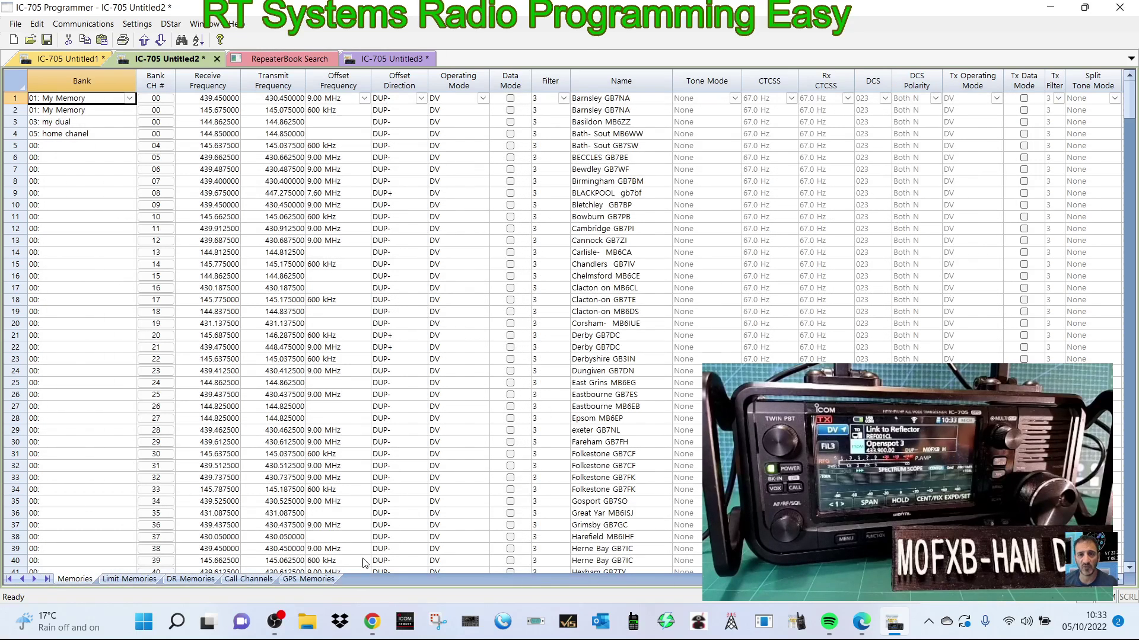
{"action": "left_click", "coordinate": [199, 583]}
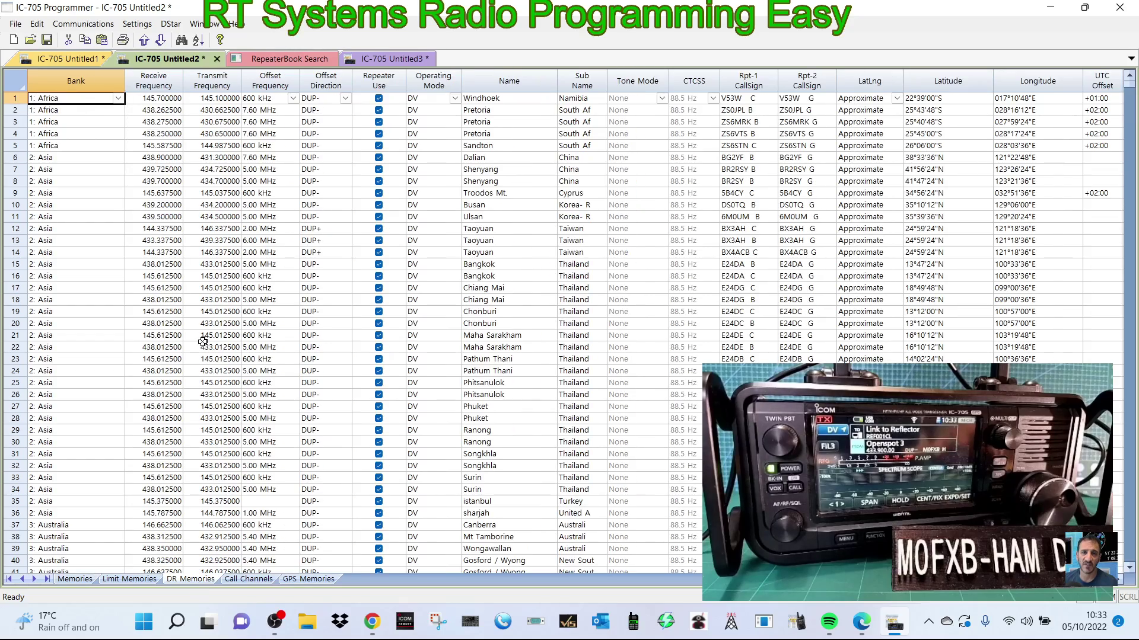
{"action": "scroll", "coordinate": [347, 348], "scroll_direction": "down", "scroll_amount": 5}
{"action": "scroll", "coordinate": [321, 373], "scroll_direction": "up", "scroll_amount": 5}
{"action": "scroll", "coordinate": [268, 338], "scroll_direction": "down", "scroll_amount": 5}
{"action": "scroll", "coordinate": [261, 237], "scroll_direction": "up", "scroll_amount": 4}
{"action": "left_click", "coordinate": [193, 22]}
{"action": "left_click", "coordinate": [322, 274]}
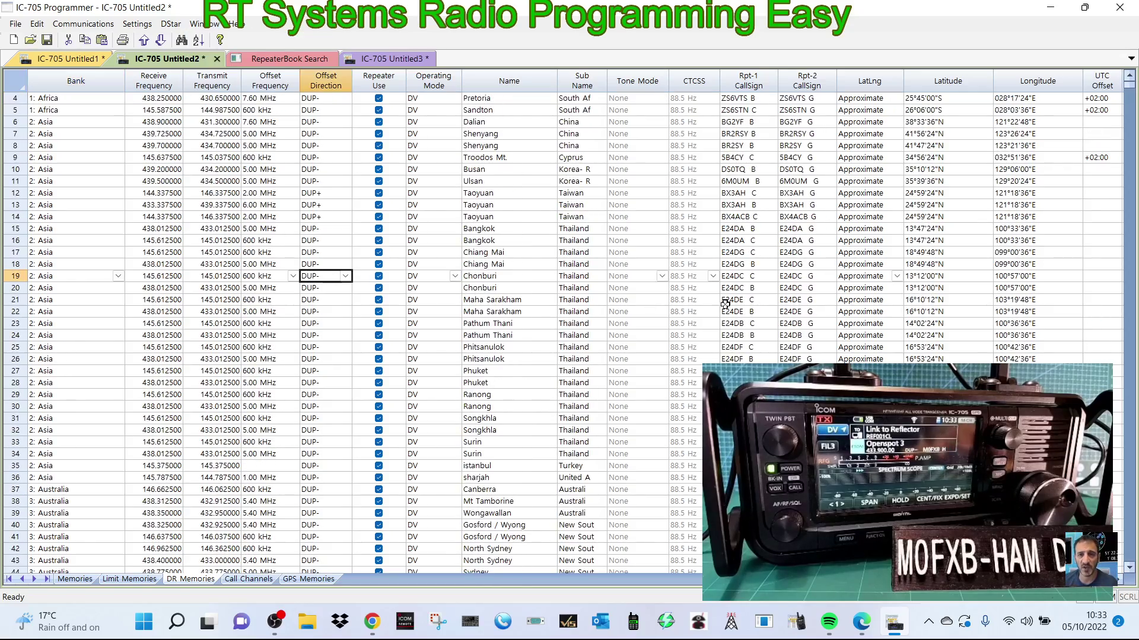
{"action": "scroll", "coordinate": [771, 304], "scroll_direction": "down", "scroll_amount": 20}
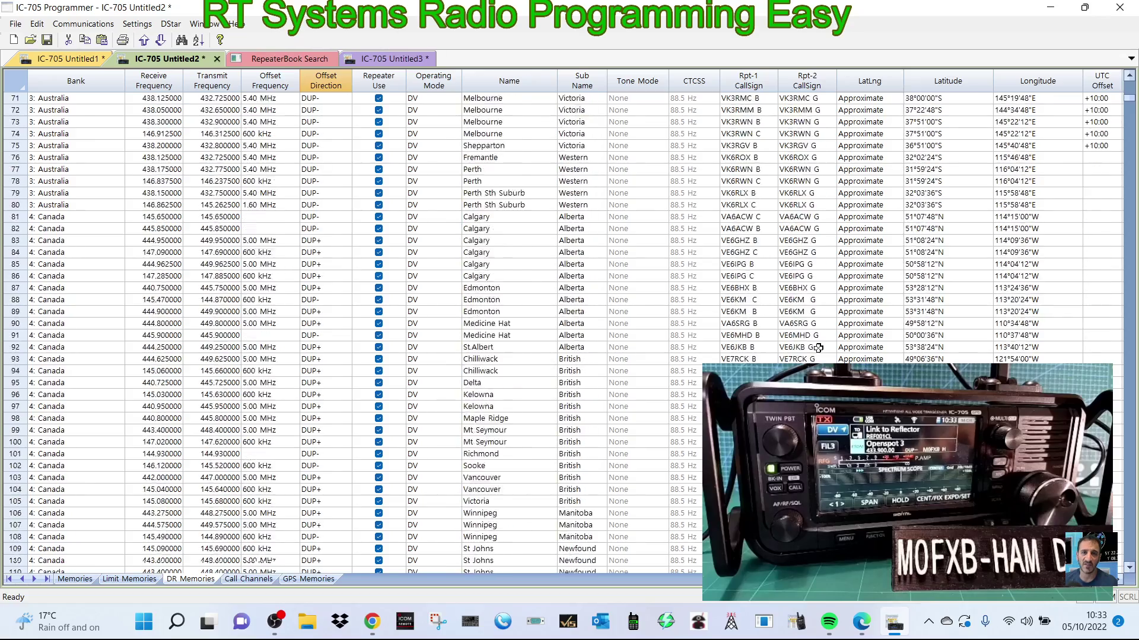
{"action": "scroll", "coordinate": [818, 348], "scroll_direction": "down", "scroll_amount": 8}
{"action": "scroll", "coordinate": [817, 348], "scroll_direction": "up", "scroll_amount": 20}
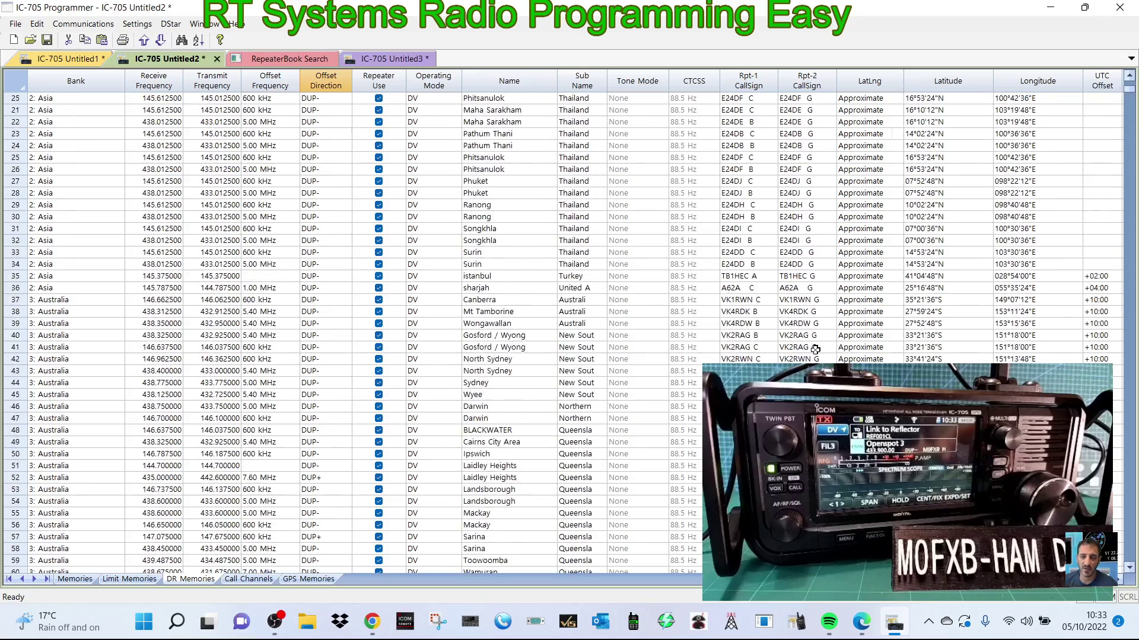
{"action": "scroll", "coordinate": [815, 348], "scroll_direction": "up", "scroll_amount": 5}
{"action": "scroll", "coordinate": [815, 349], "scroll_direction": "right", "scroll_amount": 6}
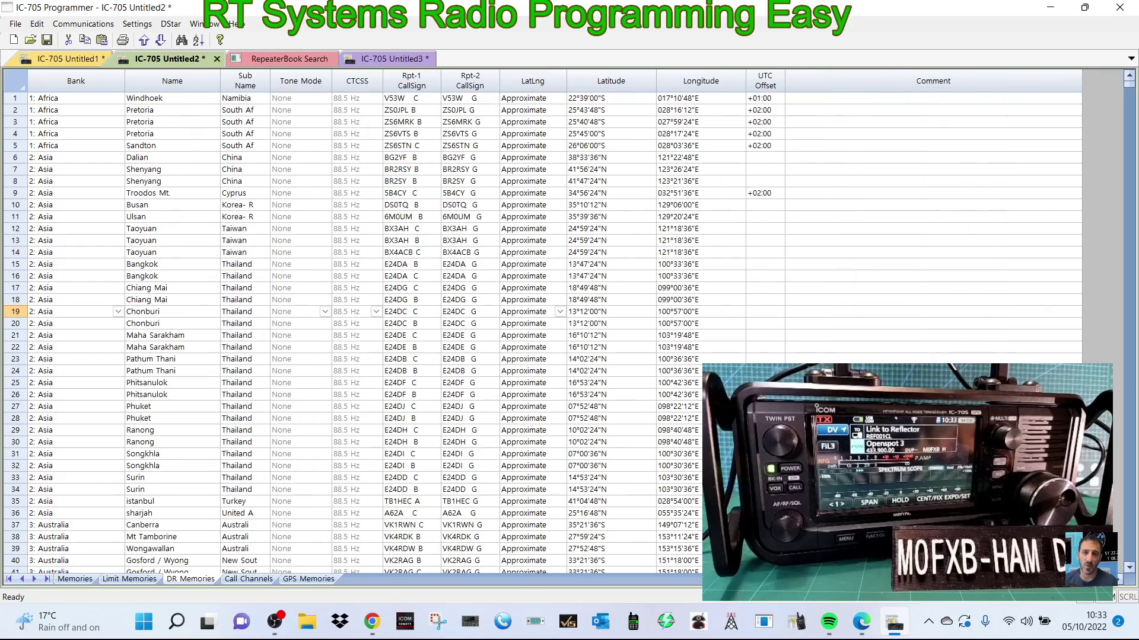
{"action": "scroll", "coordinate": [602, 320], "scroll_direction": "left", "scroll_amount": 6}
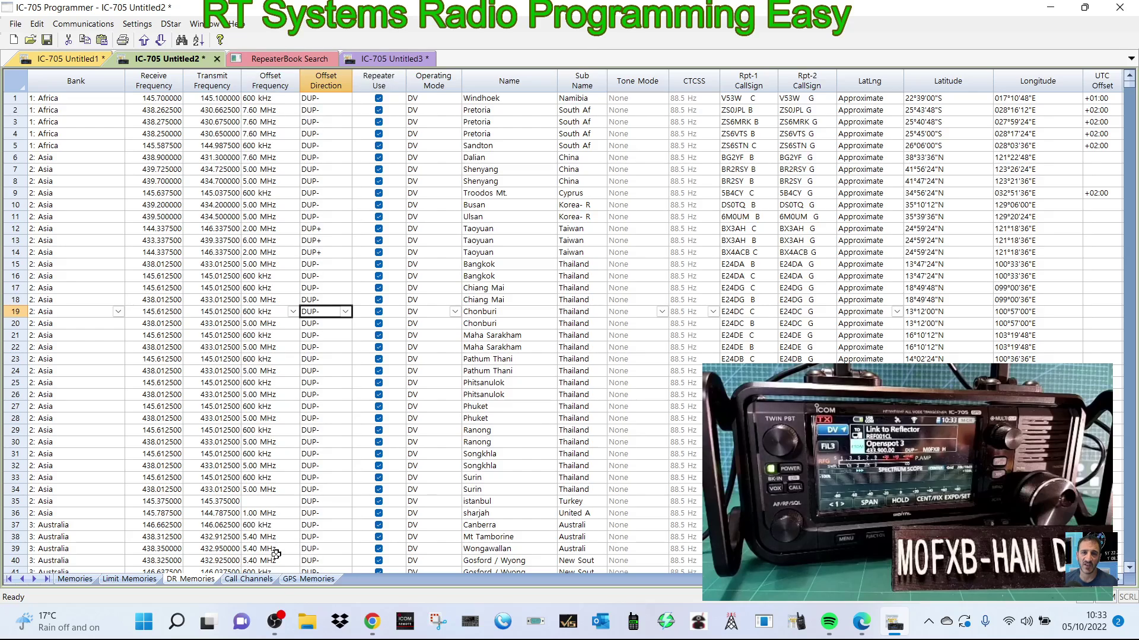
Check the DR Memories sort options and close them with Bank still the sort column.
{"action": "left_click", "coordinate": [37, 25]}
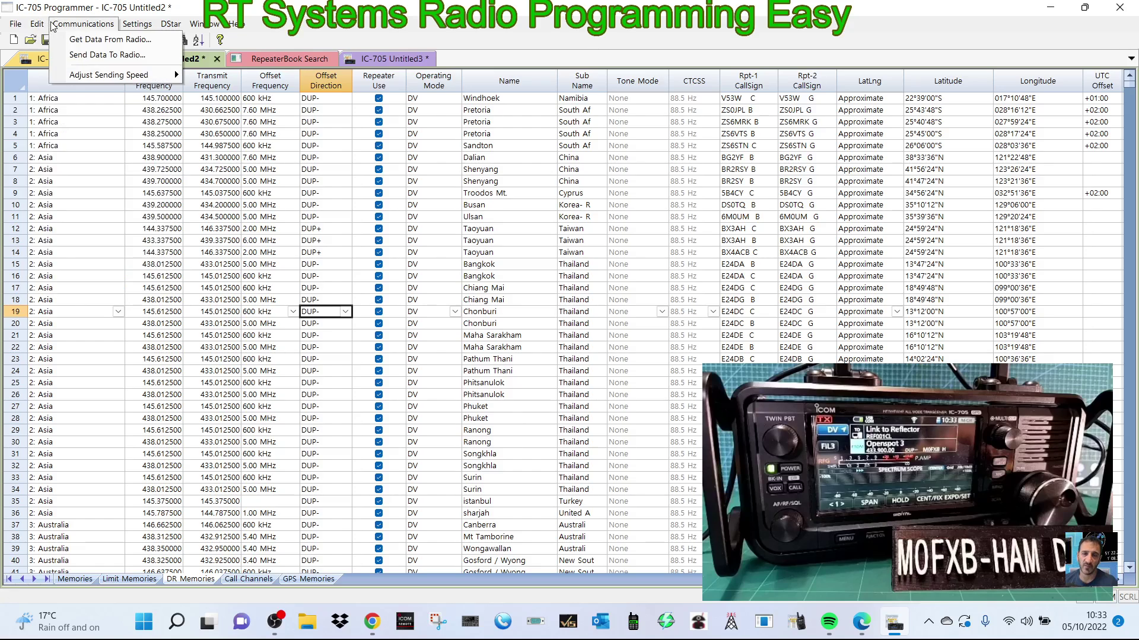
{"action": "left_click", "coordinate": [55, 274]}
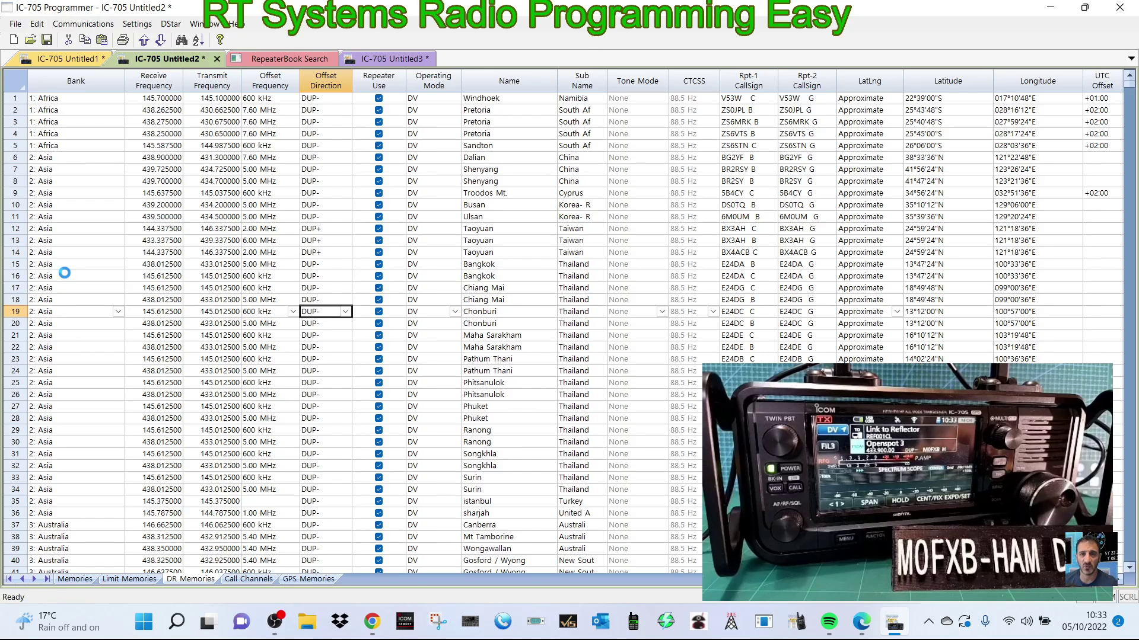
{"action": "left_click", "coordinate": [596, 254]}
{"action": "scroll", "coordinate": [546, 570], "scroll_direction": "down", "scroll_amount": 2}
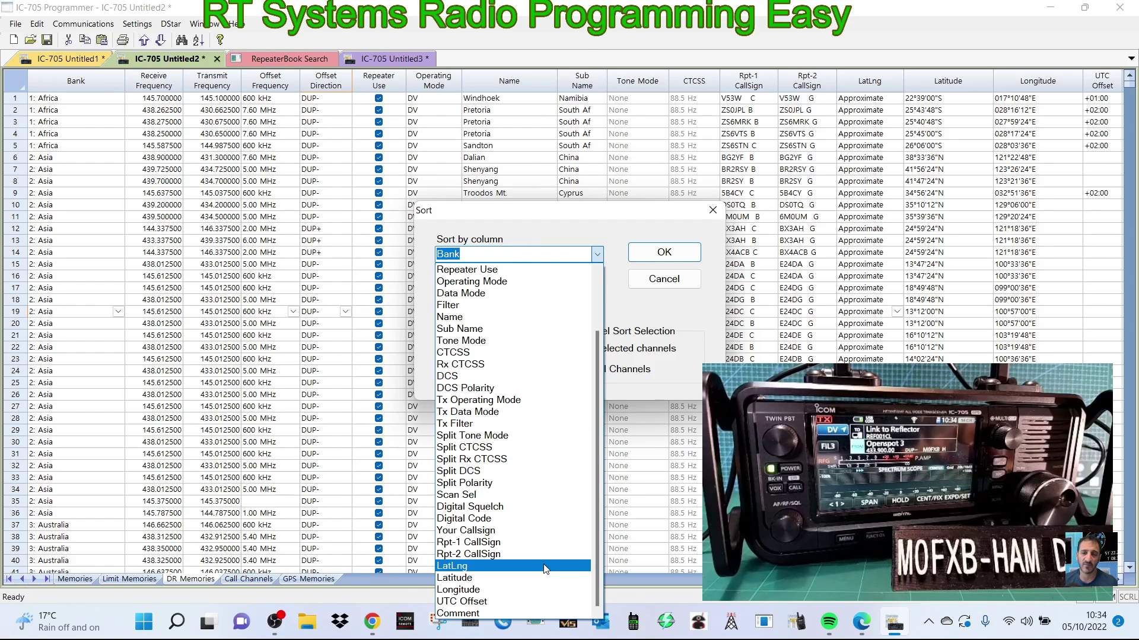
{"action": "scroll", "coordinate": [543, 551], "scroll_direction": "up", "scroll_amount": 2}
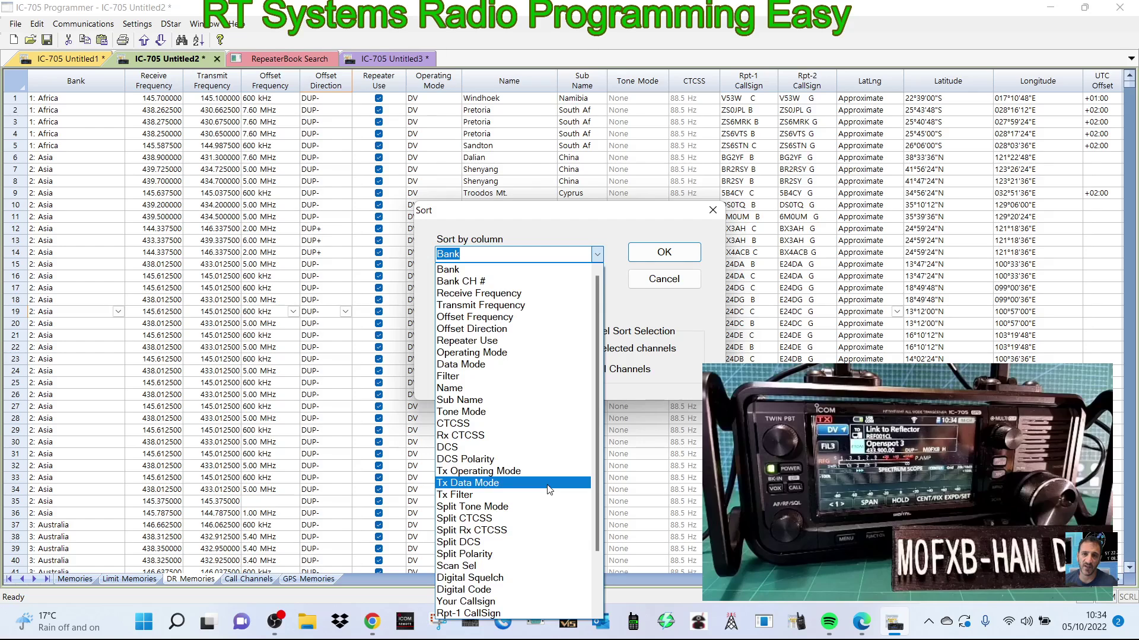
{"action": "left_click", "coordinate": [292, 292]}
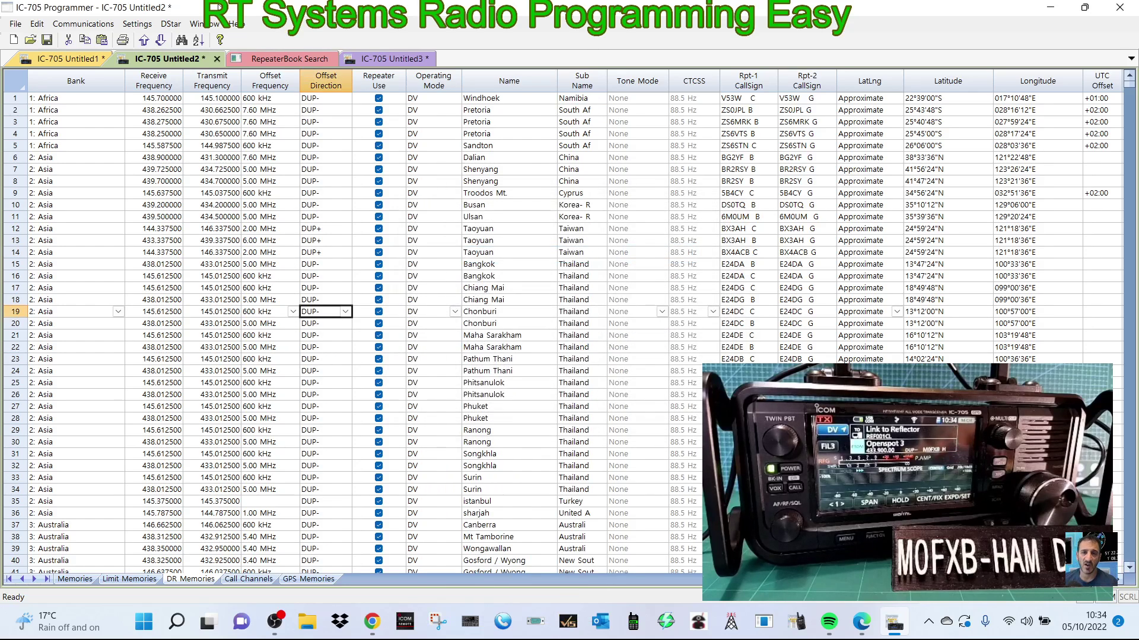
Open the DSTAR Calculator for DR memories from the D-Star menu, then close it.
{"action": "left_click", "coordinate": [170, 25]}
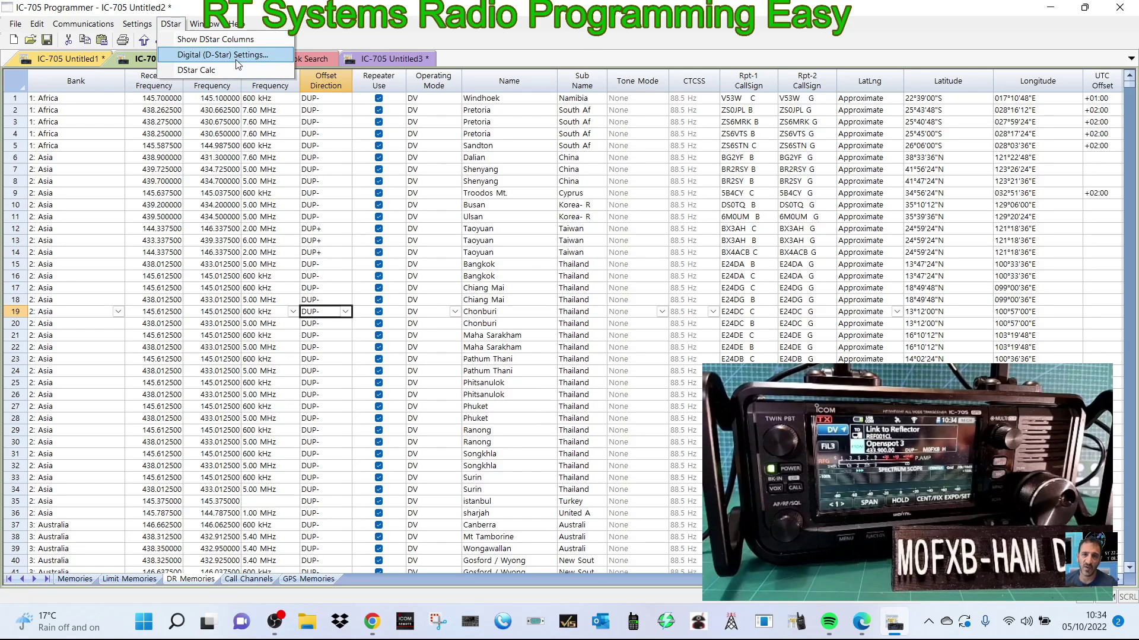
{"action": "left_click", "coordinate": [180, 72]}
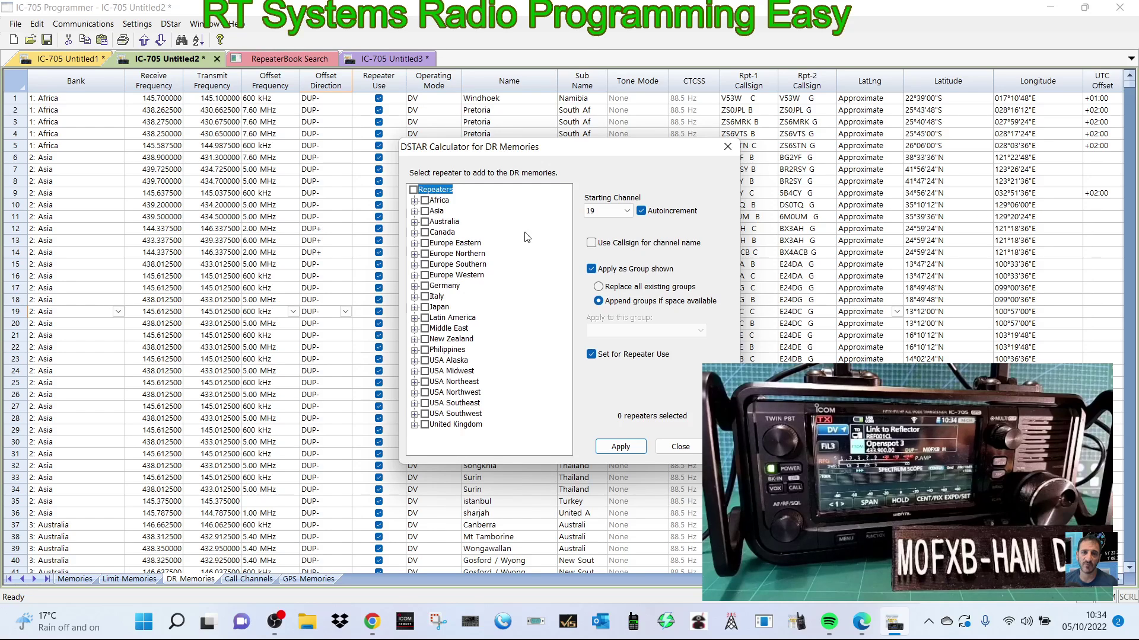
{"action": "left_click", "coordinate": [727, 147]}
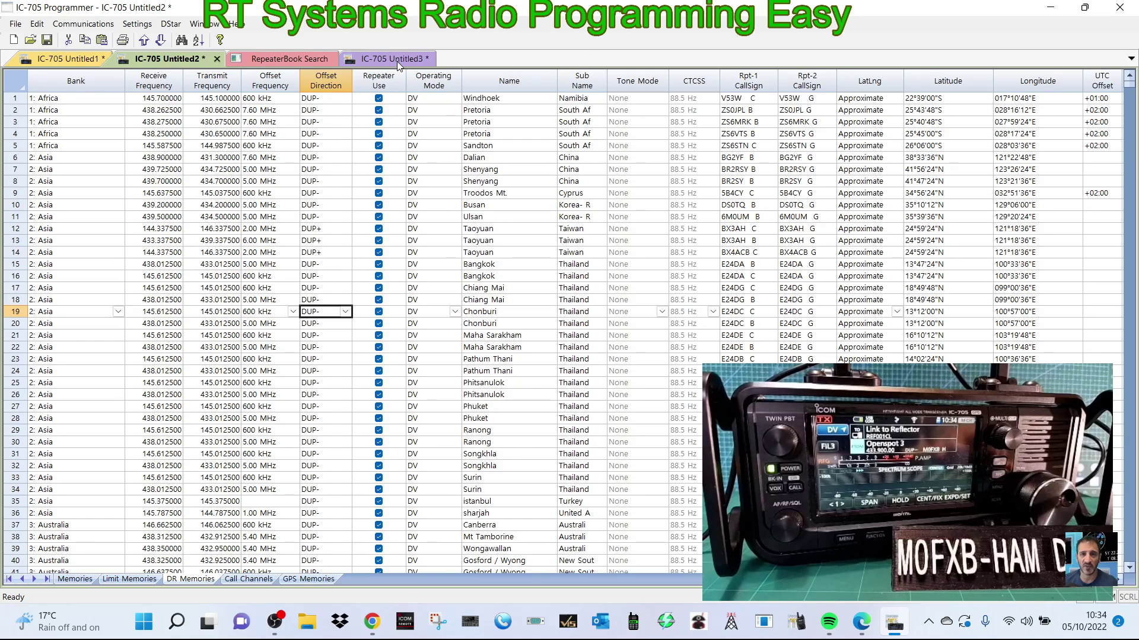
Cycle through the open tabs and settle on the Untitled1 memory file.
{"action": "left_click", "coordinate": [393, 62]}
{"action": "left_click", "coordinate": [281, 60]}
{"action": "left_click", "coordinate": [166, 62]}
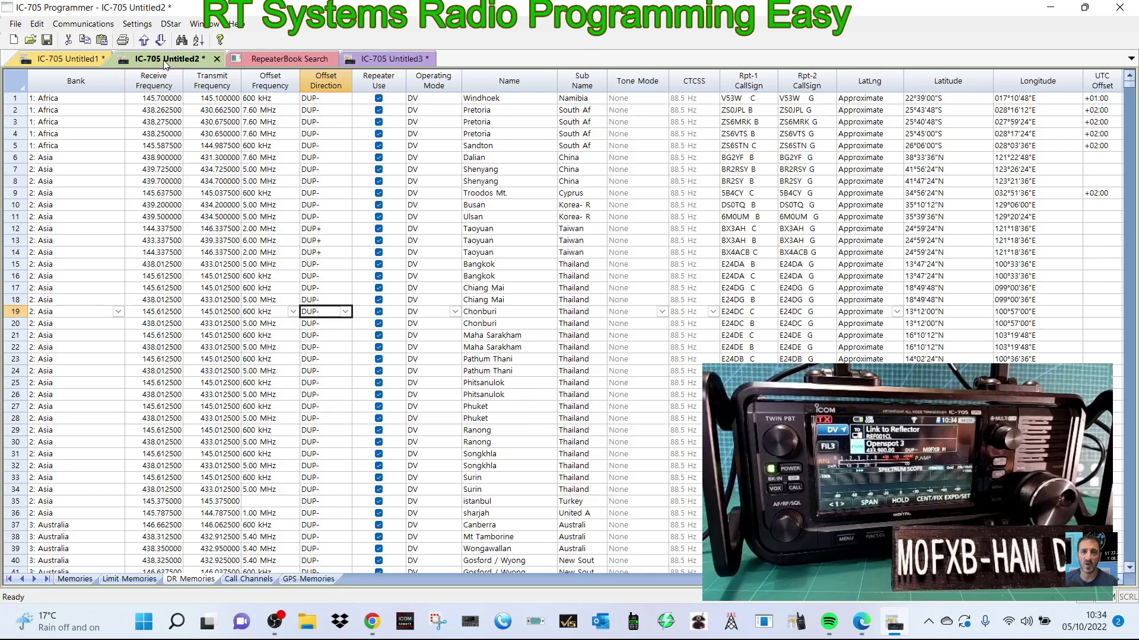
{"action": "left_click", "coordinate": [70, 59]}
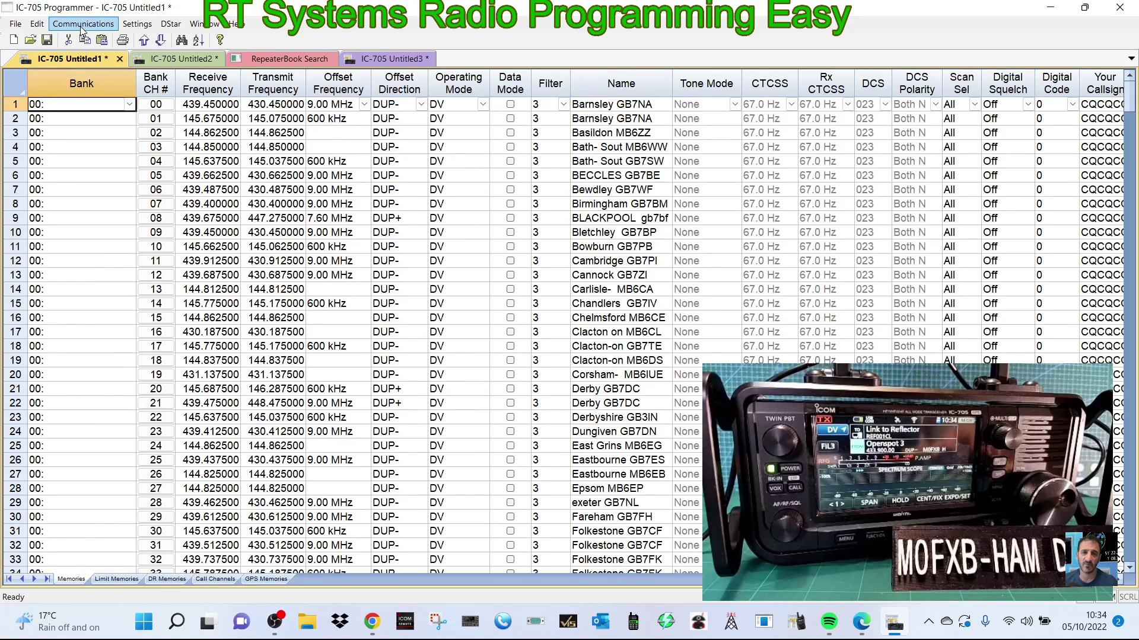
Start Send Data To Radio and confirm the sending instructions.
{"action": "left_click", "coordinate": [83, 25]}
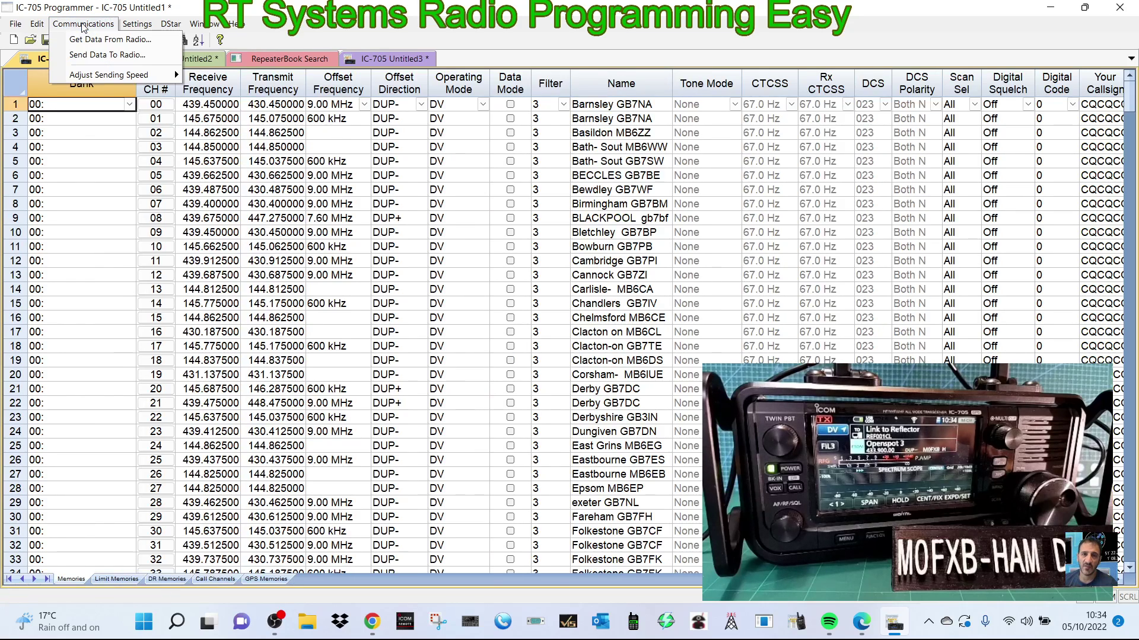
{"action": "left_click", "coordinate": [93, 55]}
{"action": "left_click", "coordinate": [473, 366]}
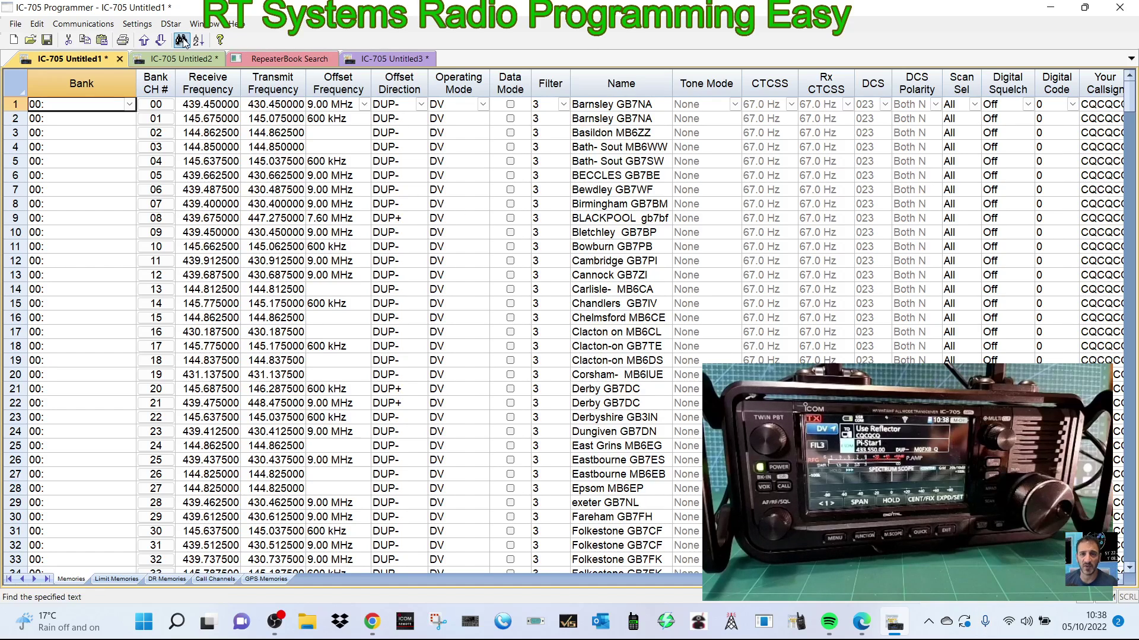
{"action": "left_click", "coordinate": [88, 25]}
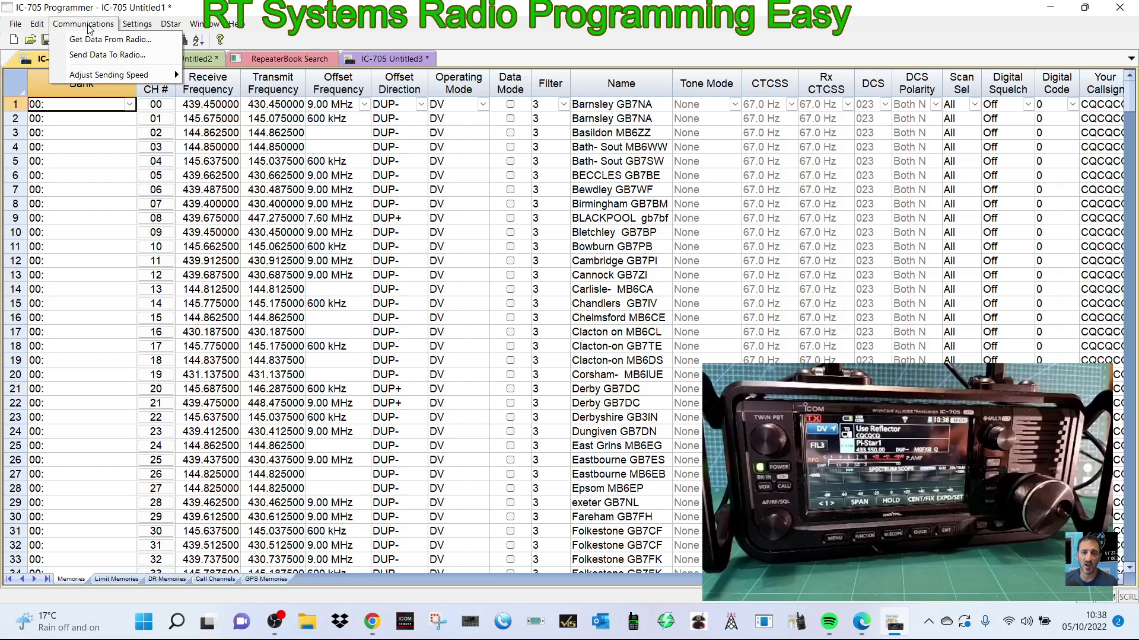
{"action": "mouse_move", "coordinate": [140, 28]}
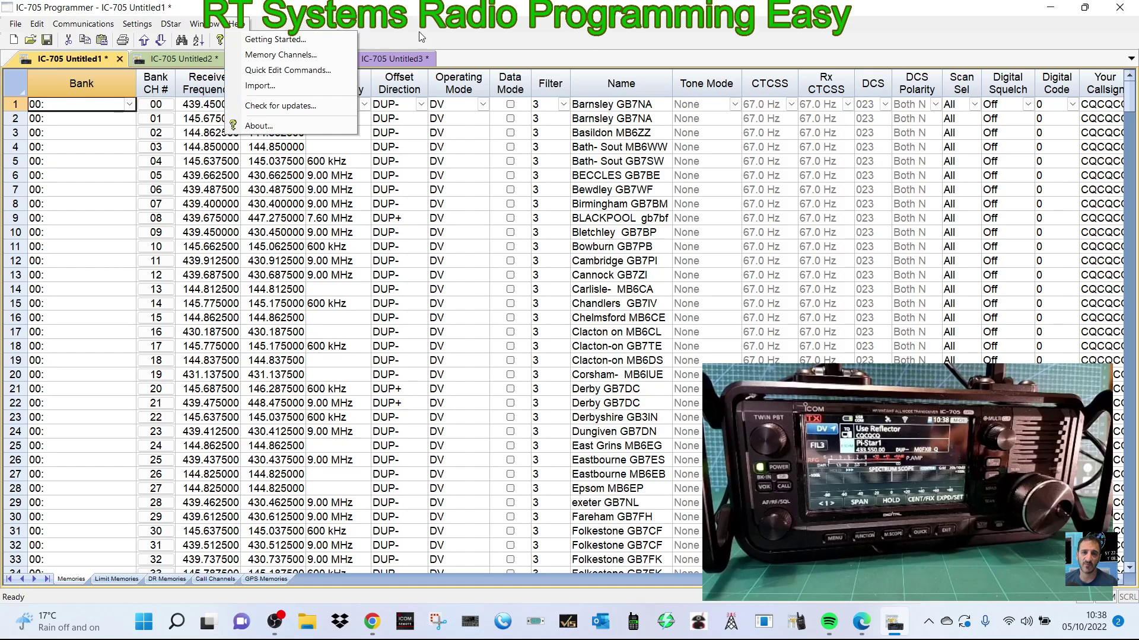
{"action": "left_click", "coordinate": [513, 34]}
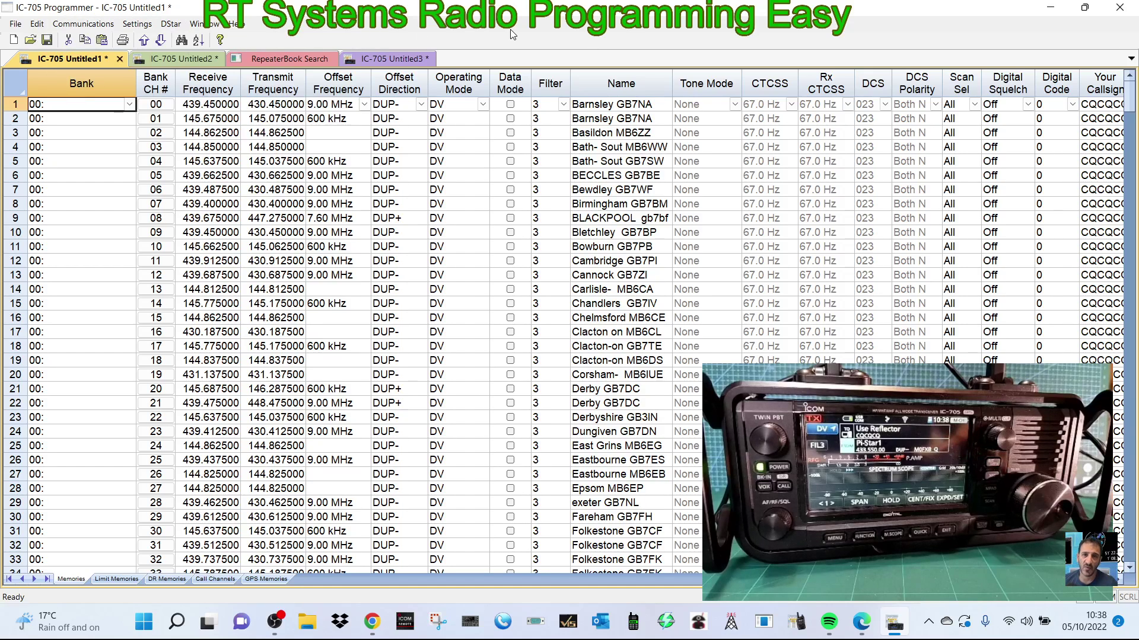